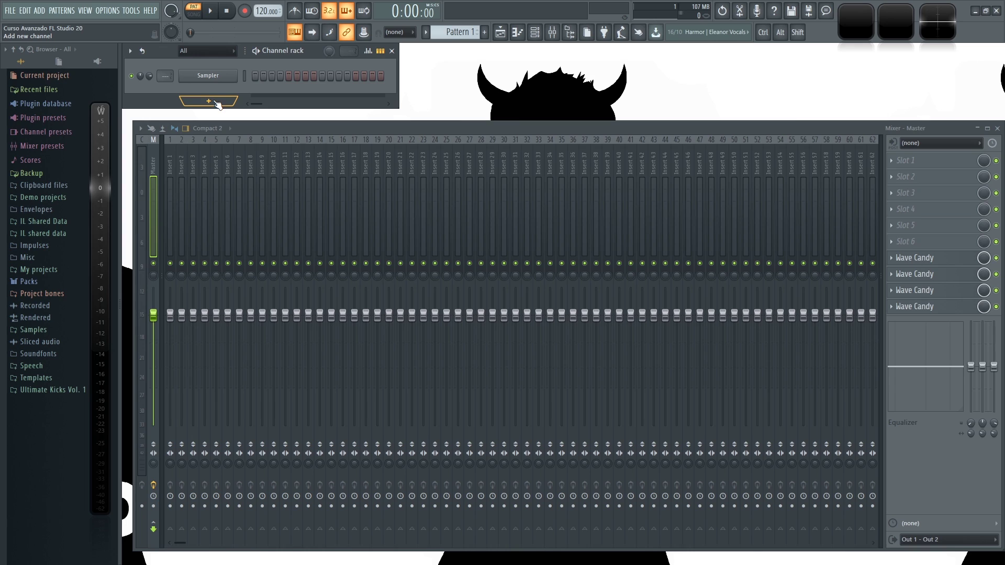
# Add a Fruity Envelope Controller channel to the rack and close the mixer to clear space around its window
pyautogui.click(216, 102)
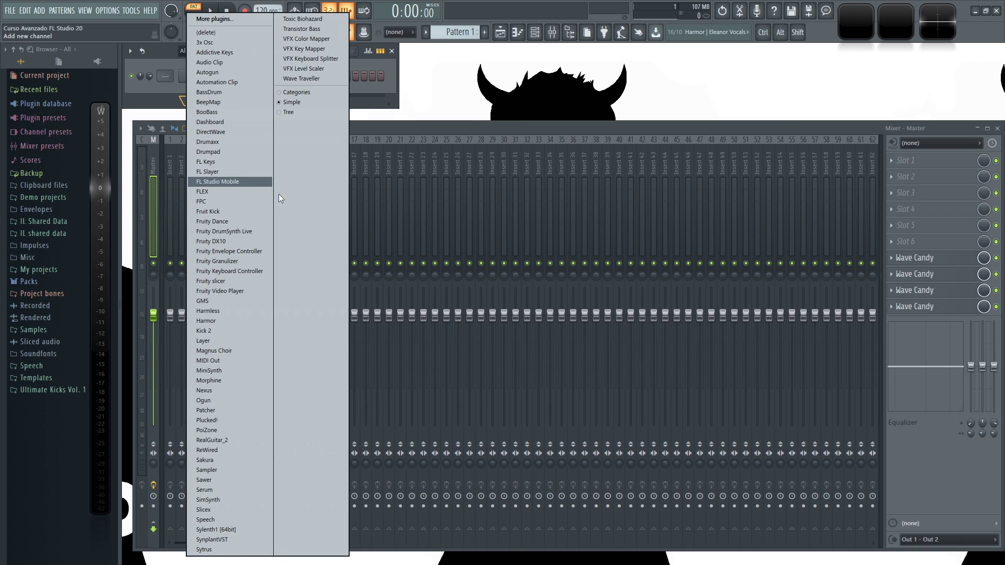
pyautogui.click(258, 252)
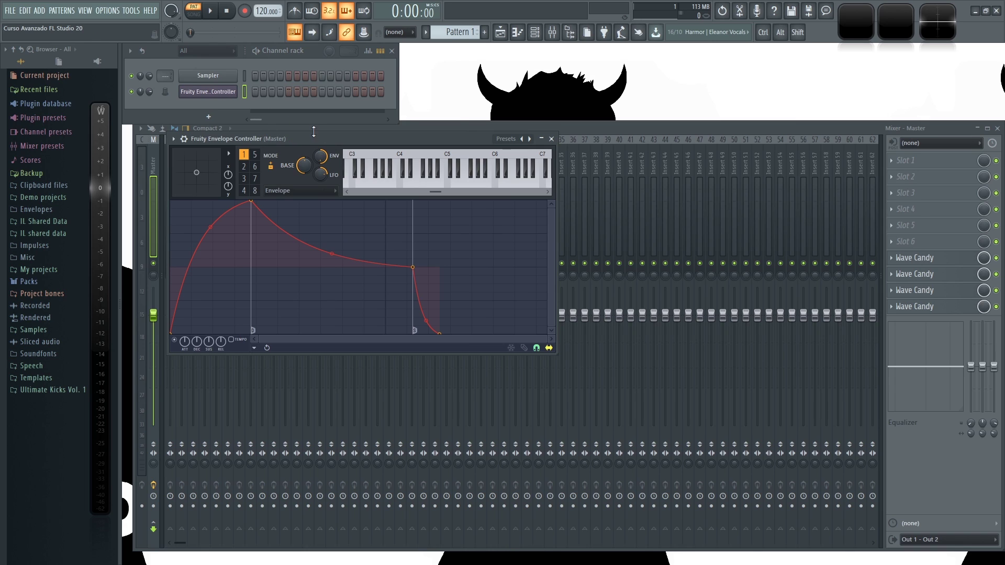
pyautogui.moveTo(314, 139); pyautogui.dragTo(391, 199)
pyautogui.click(997, 128)
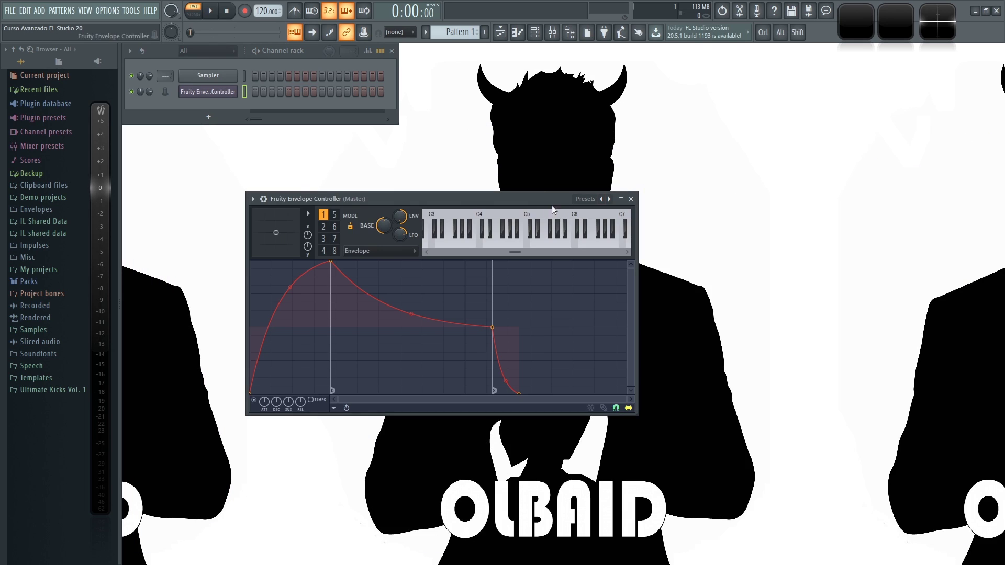
pyautogui.moveTo(455, 200); pyautogui.dragTo(409, 190)
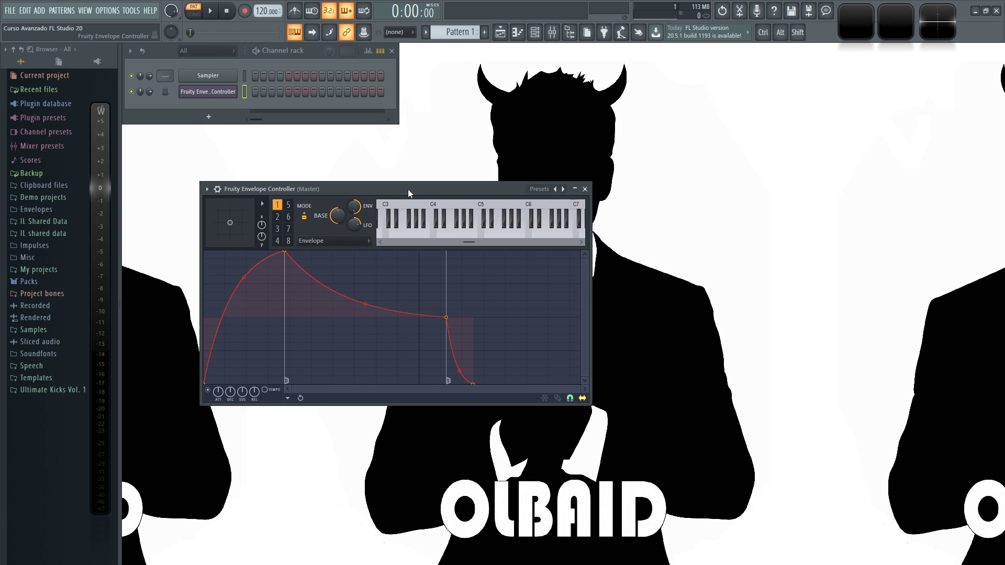
# View the mode options of articulator 1 and play several test notes through its Envelope mode
pyautogui.click(343, 241)
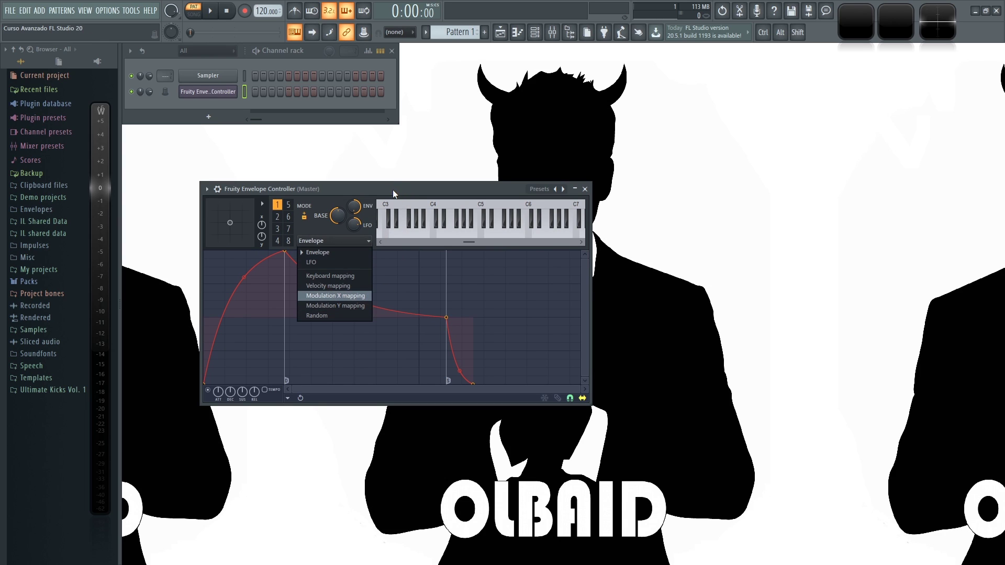
pyautogui.moveTo(393, 189); pyautogui.dragTo(403, 186)
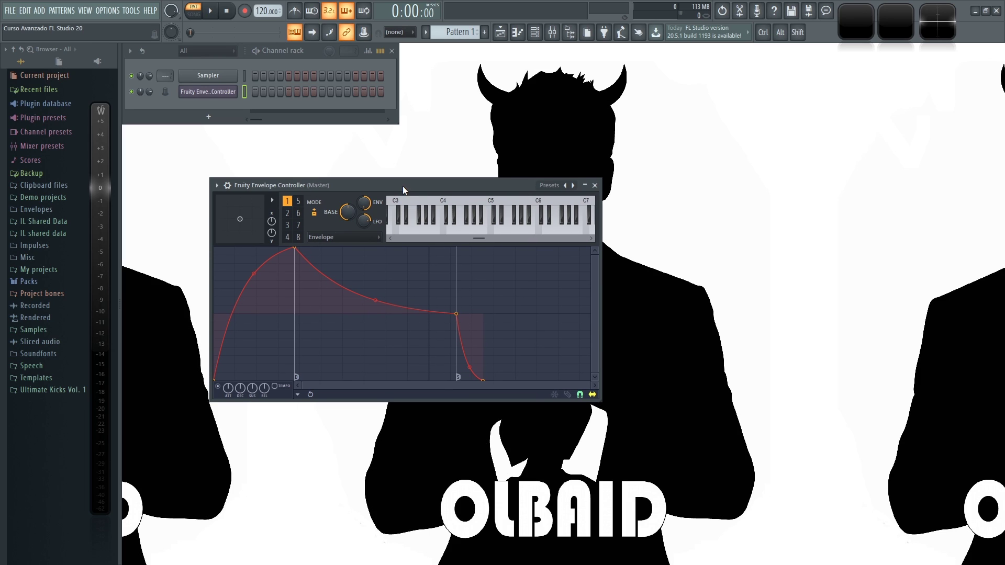
pyautogui.press('b')
pyautogui.press('w')
pyautogui.press('t')
pyautogui.press('r')
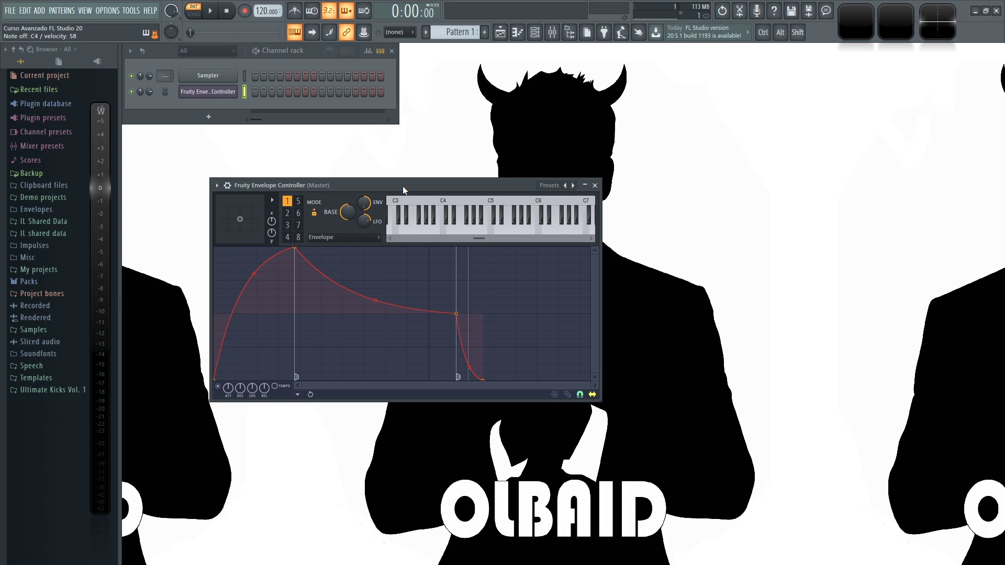
pyautogui.press('z')
pyautogui.press('n')
pyautogui.press('m')
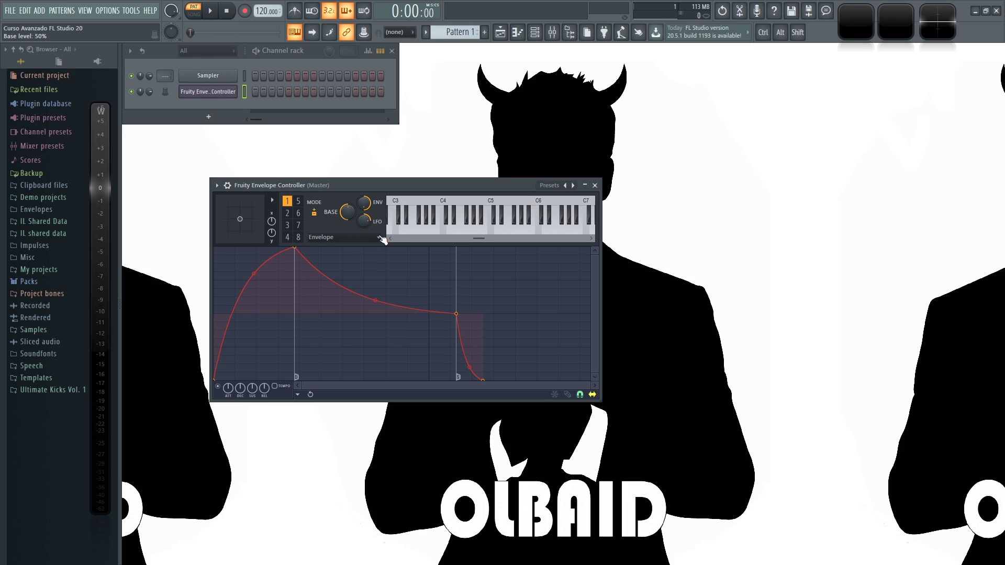
# Cycle articulator 1 through Keyboard mapping and Velocity mapping, and set its mode to Random
pyautogui.click(346, 238)
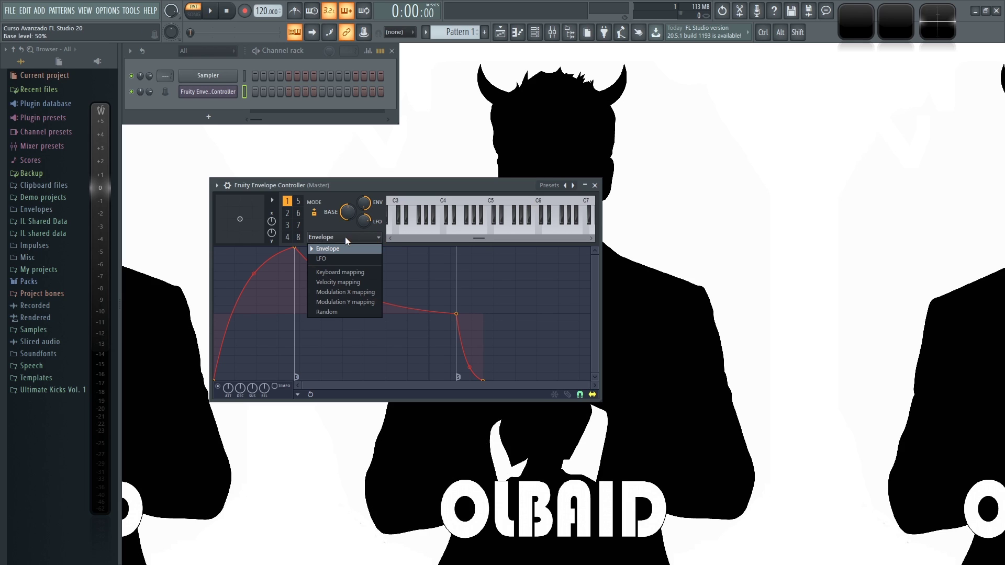
pyautogui.click(355, 272)
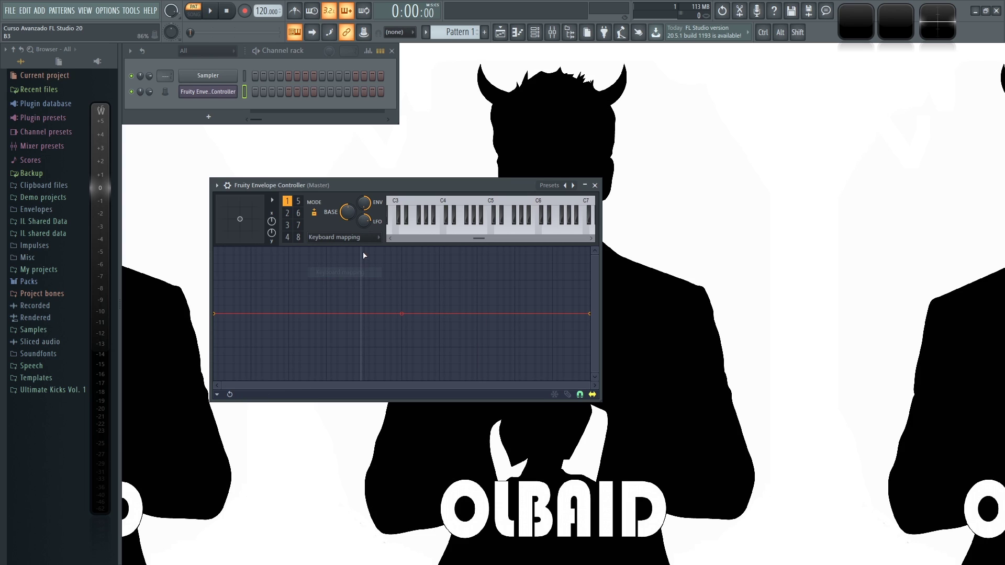
pyautogui.click(352, 239)
pyautogui.click(352, 282)
pyautogui.click(360, 236)
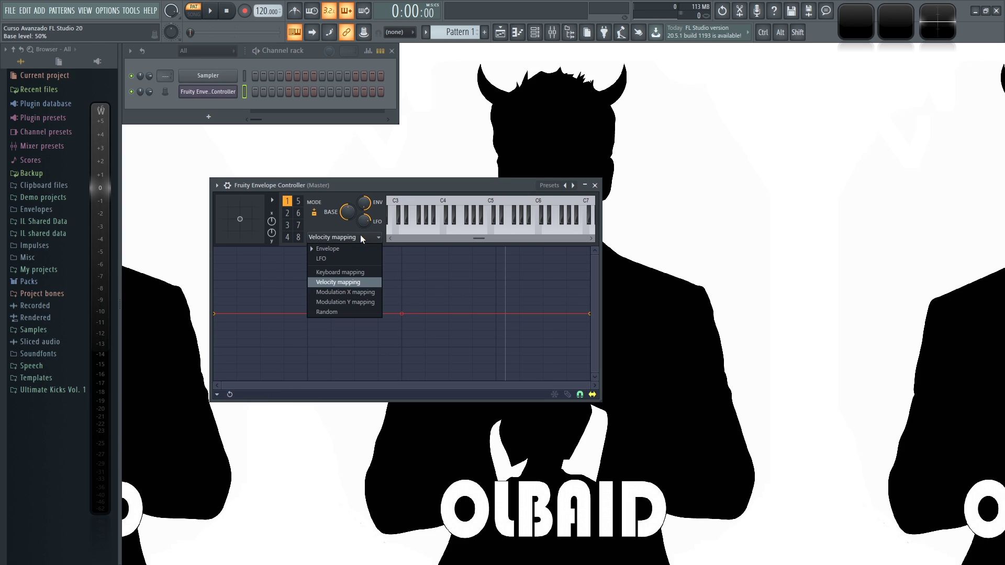
pyautogui.click(346, 311)
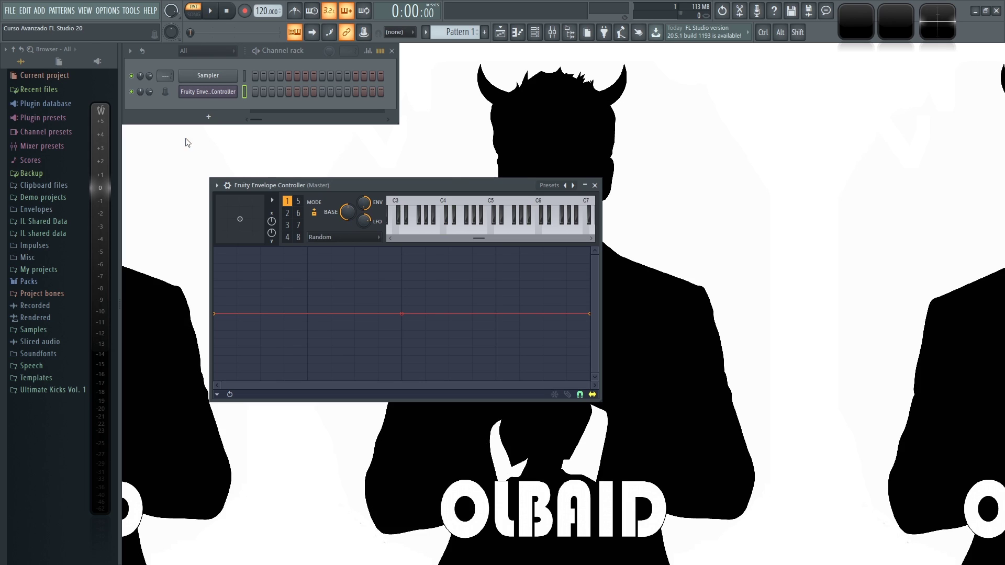
# Step through the controller's numbered articulators and select articulator 8
pyautogui.click(288, 214)
pyautogui.click(288, 225)
pyautogui.click(298, 238)
pyautogui.click(288, 202)
pyautogui.click(299, 238)
pyautogui.click(299, 238)
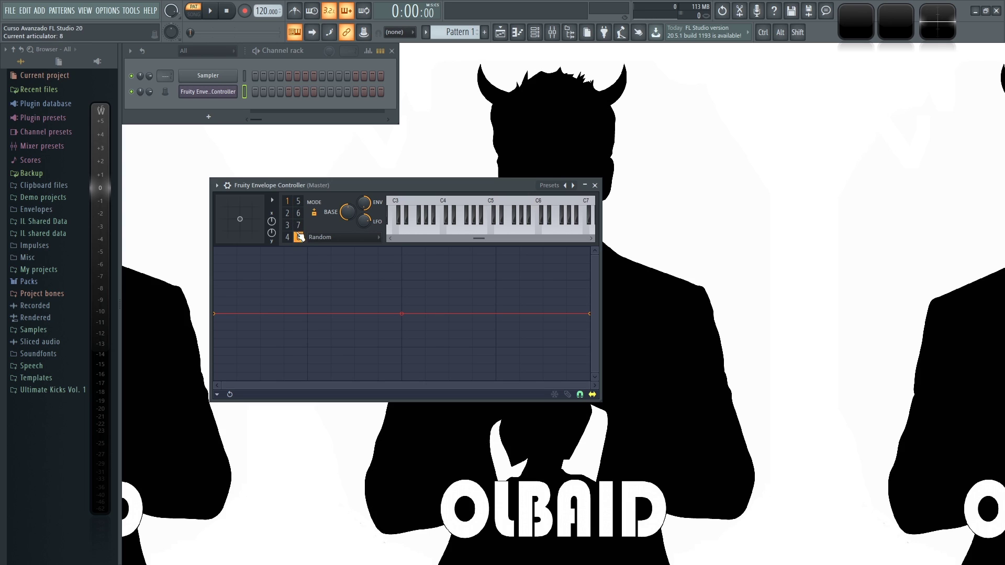
pyautogui.click(299, 201)
pyautogui.click(299, 237)
pyautogui.click(272, 200)
pyautogui.click(300, 213)
# Switch articulator 8 to LFO mode and move the controller window clear of the channel rack
pyautogui.click(365, 205)
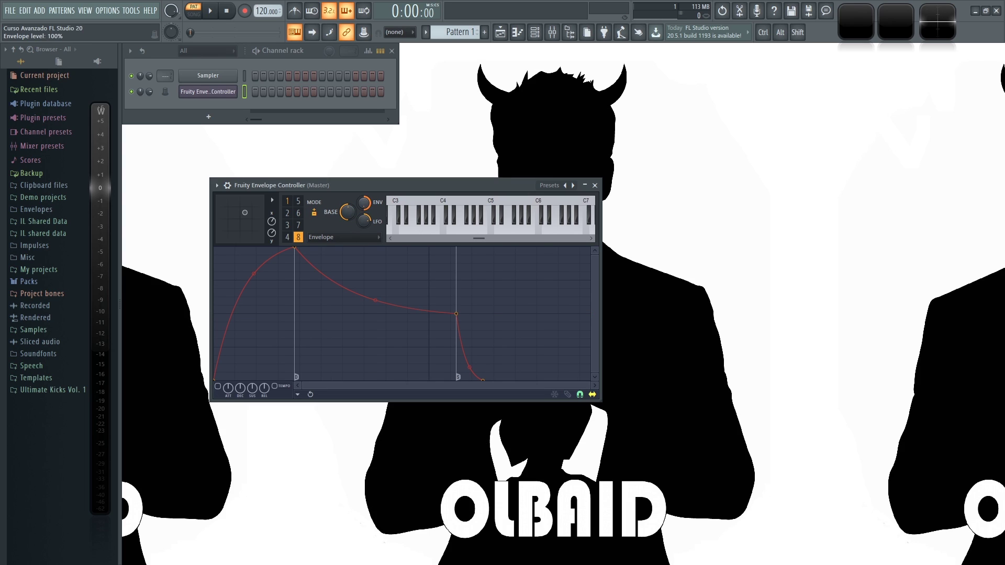
pyautogui.click(366, 222)
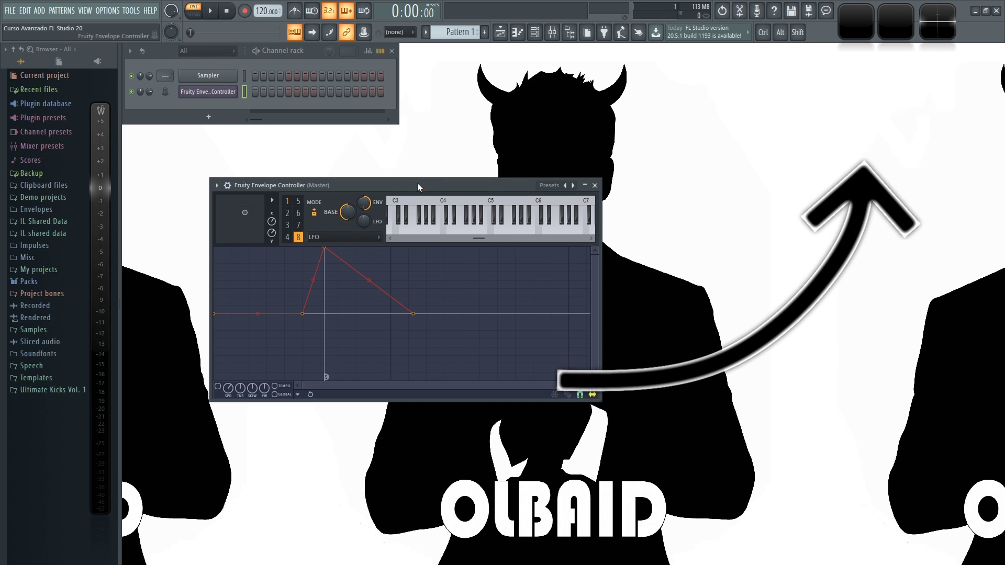
pyautogui.moveTo(415, 187); pyautogui.dragTo(363, 266)
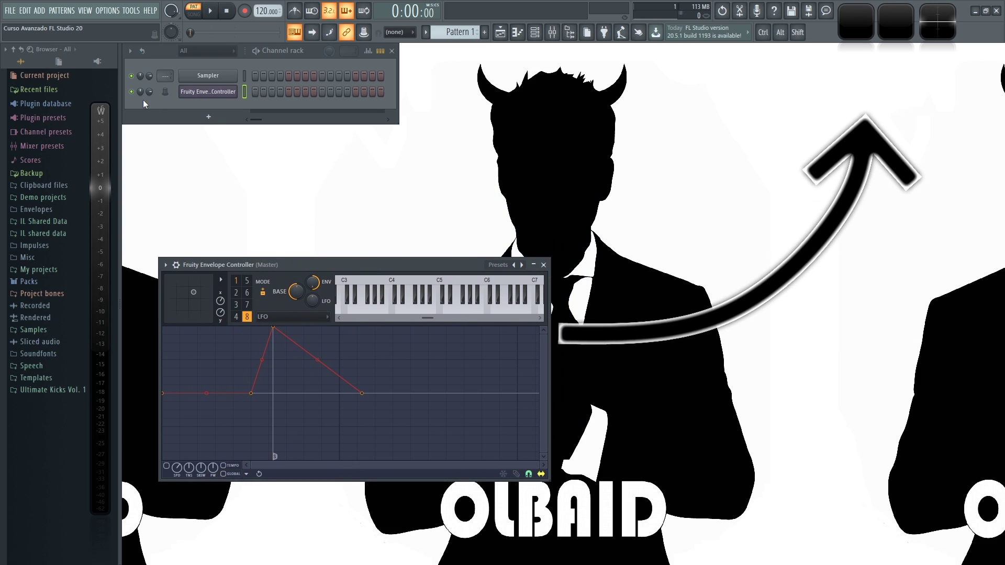
# Add a MiniSynth channel and arrange its window above the Fruity Envelope Controller
pyautogui.click(208, 117)
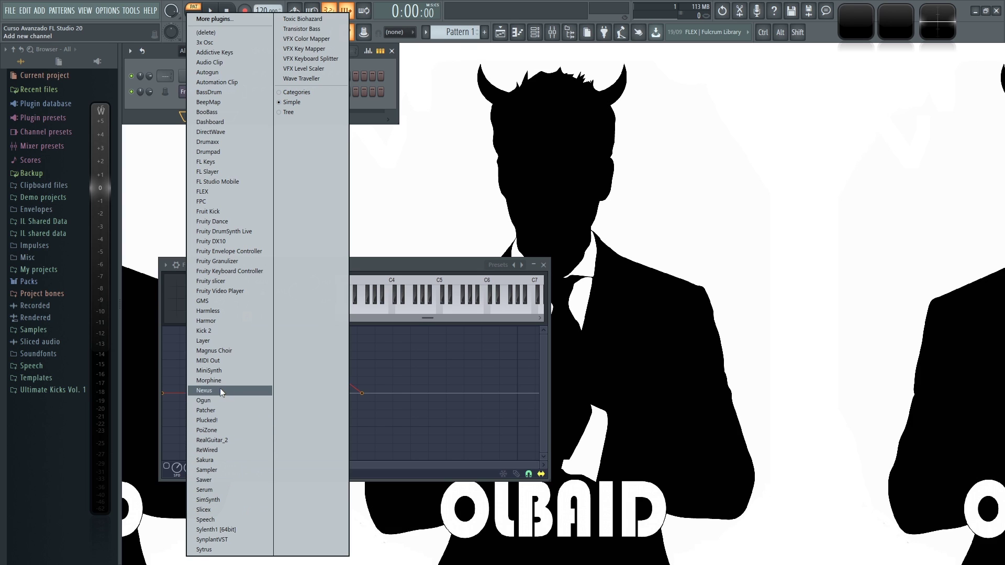
pyautogui.click(223, 370)
pyautogui.moveTo(358, 158); pyautogui.dragTo(652, 78)
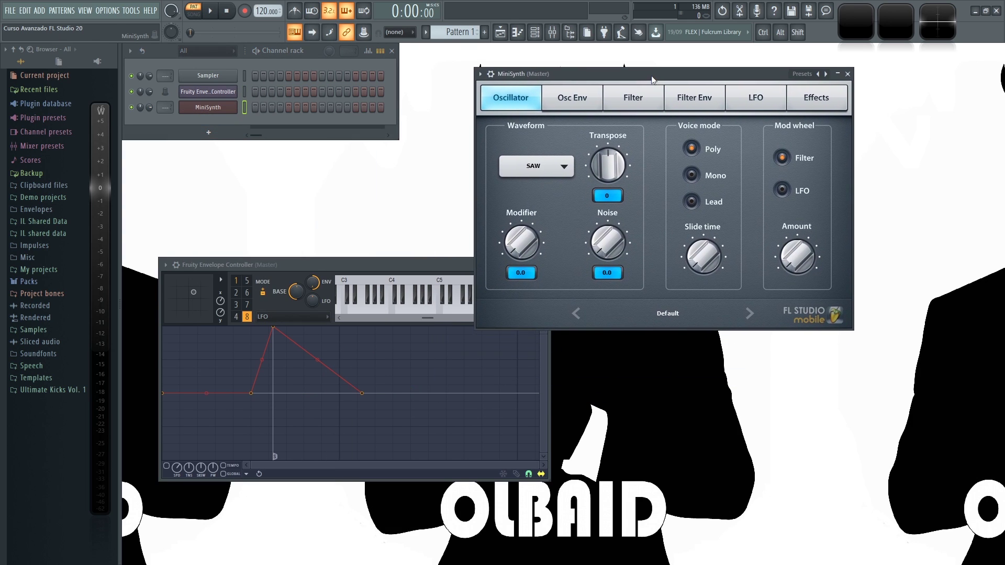
pyautogui.moveTo(391, 266); pyautogui.dragTo(369, 291)
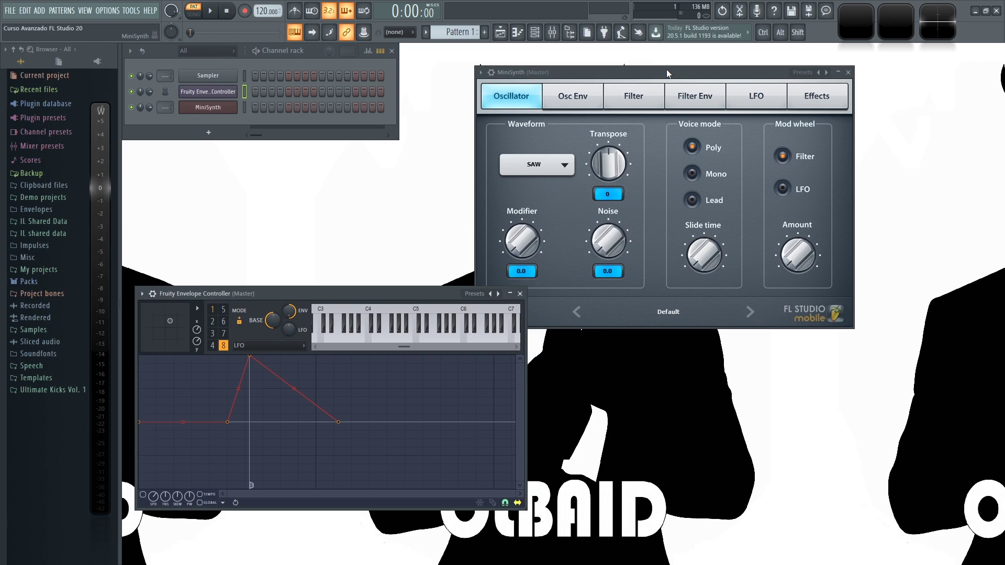
pyautogui.moveTo(403, 300); pyautogui.dragTo(422, 337)
pyautogui.moveTo(611, 70); pyautogui.dragTo(564, 53)
# Review MiniSynth's Osc Env and Filter Env pages and set its LFO destination to Osc. Modifier
pyautogui.click(529, 84)
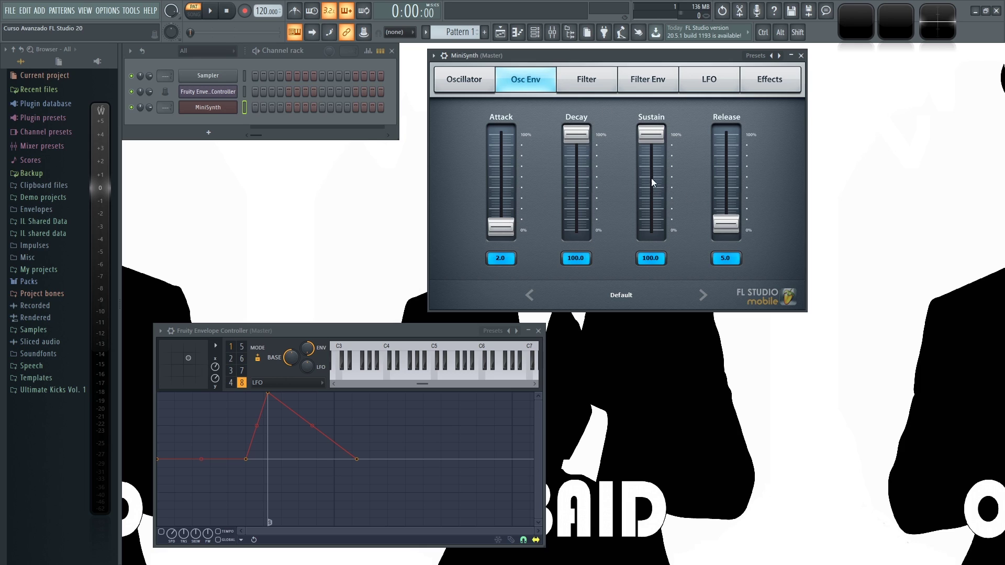
pyautogui.click(647, 86)
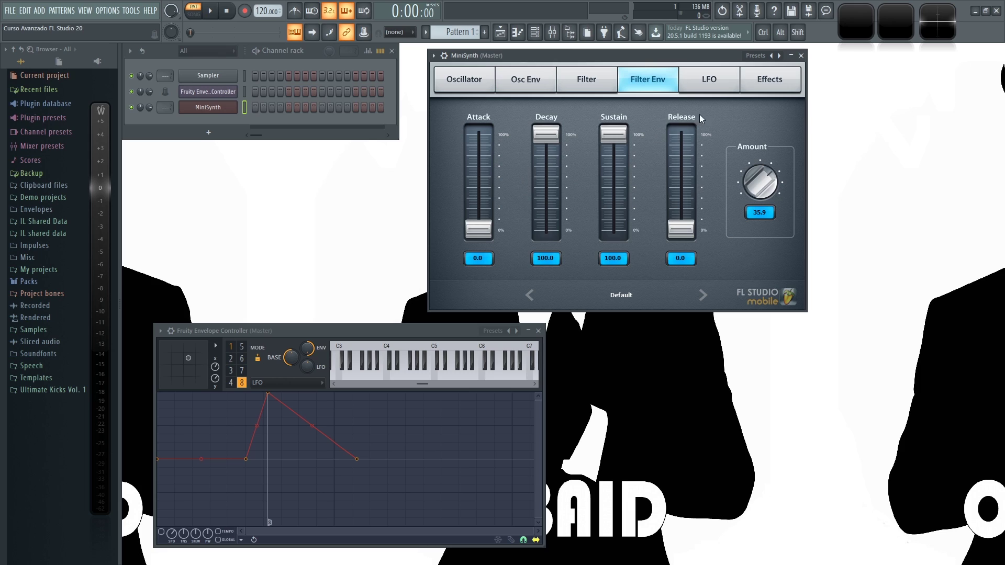
pyautogui.click(715, 81)
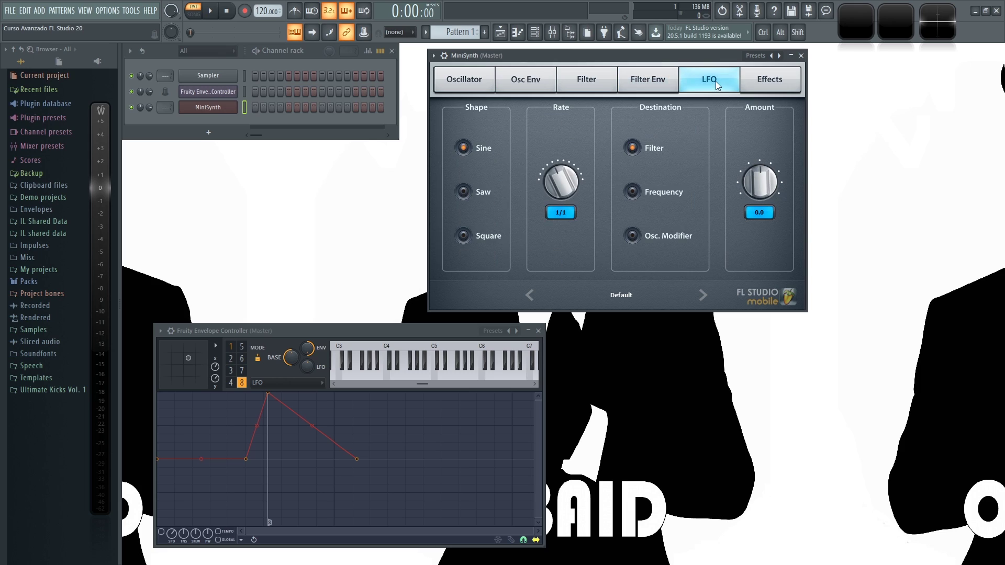
pyautogui.click(634, 191)
pyautogui.click(632, 236)
# Look over the mode options for articulator 8 in the Fruity Envelope Controller and return to MiniSynth
pyautogui.moveTo(318, 329); pyautogui.dragTo(309, 328)
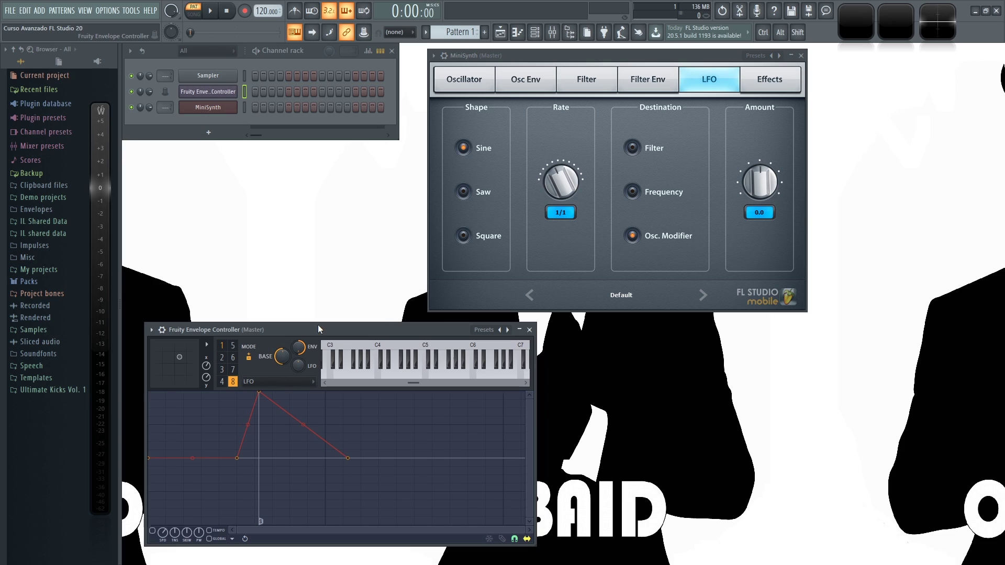
pyautogui.click(262, 381)
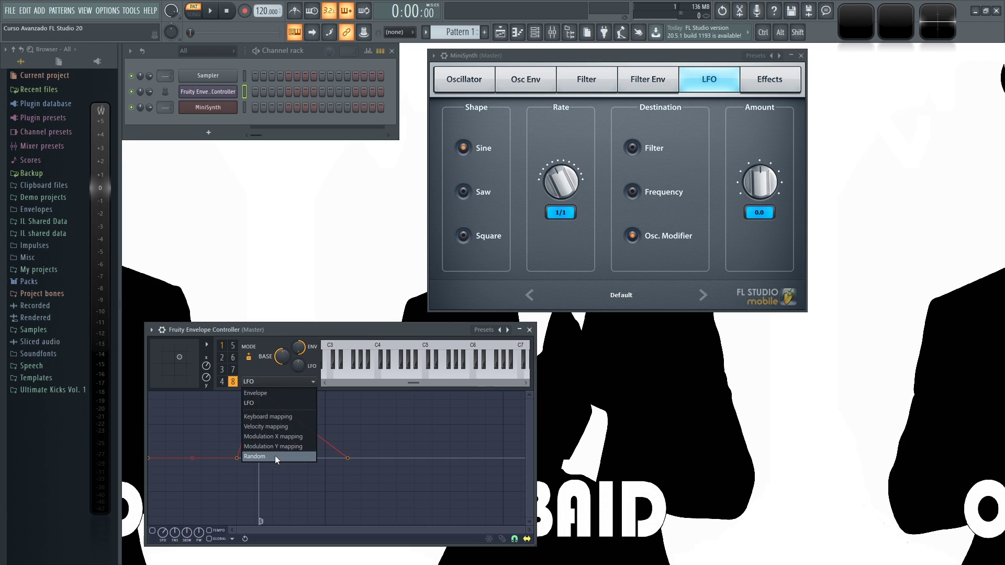
pyautogui.click(266, 330)
pyautogui.click(647, 65)
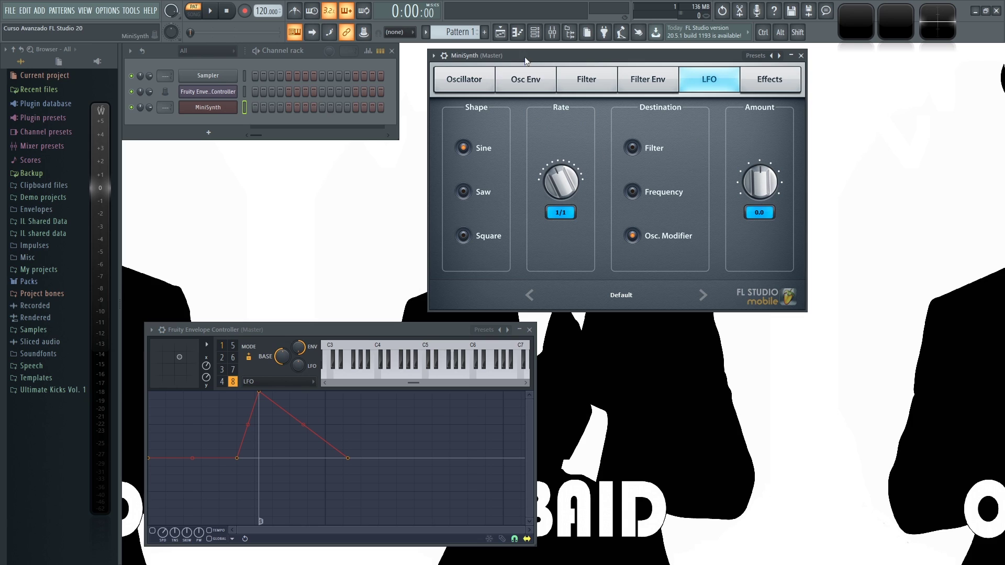
# Compare MiniSynth's Oscillator and LFO pages and audition the oscillator Modifier at 77.7 before returning it to 0.0
pyautogui.click(241, 109)
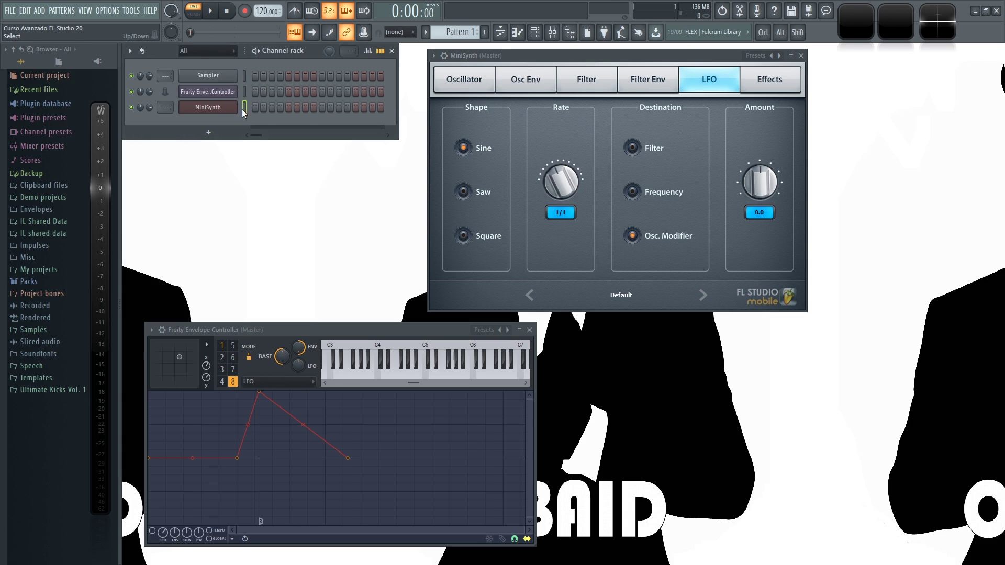
pyautogui.click(469, 80)
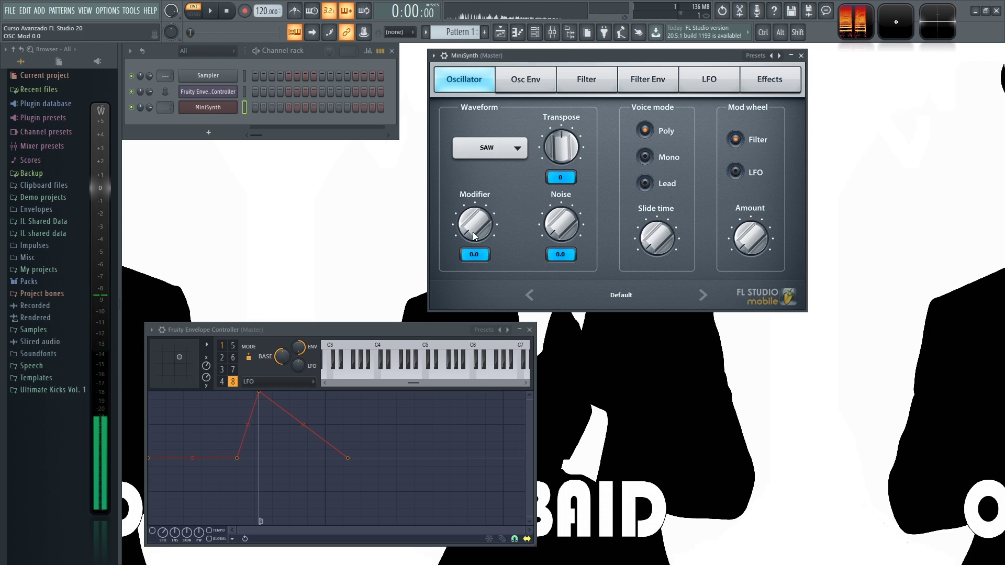
pyautogui.click(706, 80)
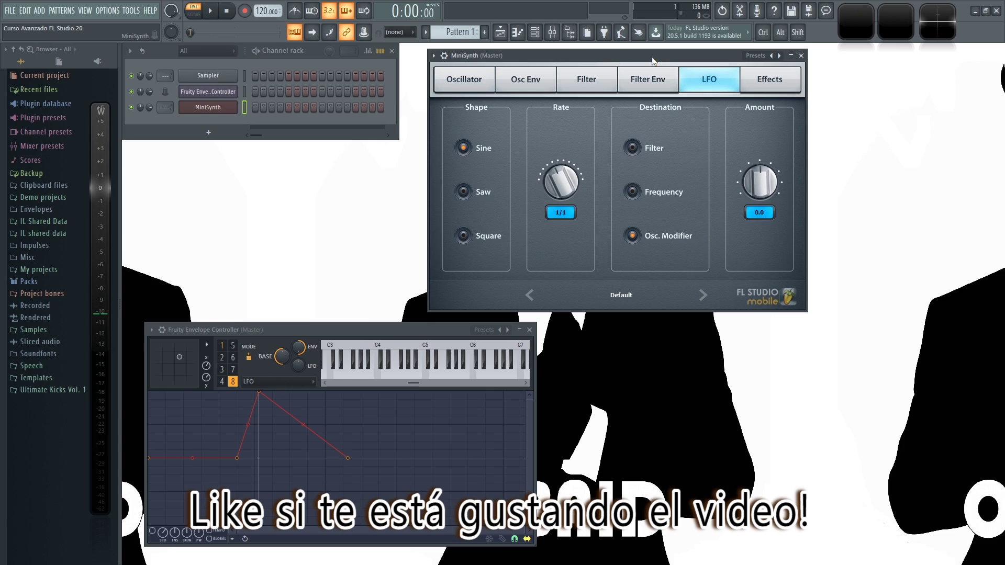
pyautogui.moveTo(652, 58); pyautogui.dragTo(649, 53)
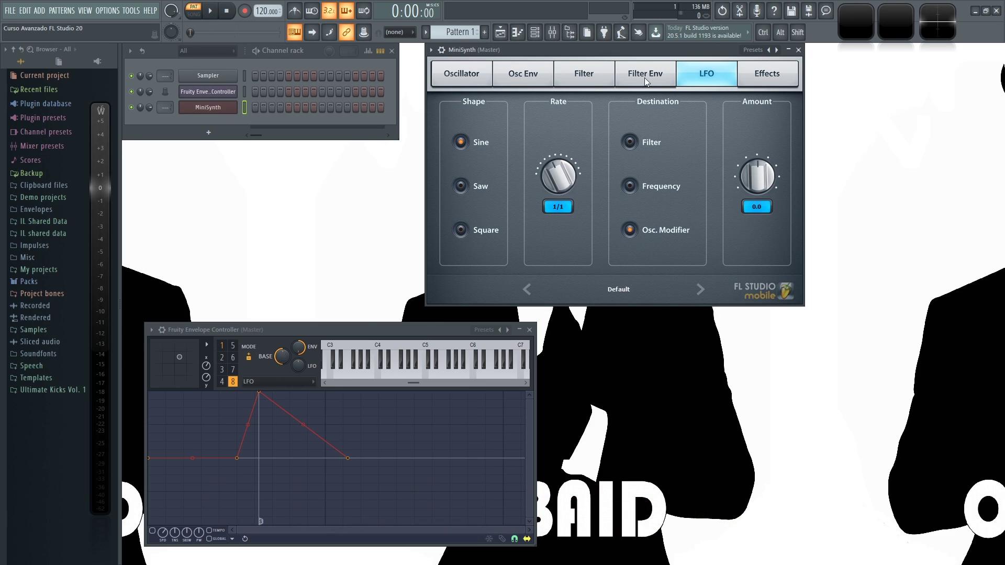
pyautogui.click(478, 73)
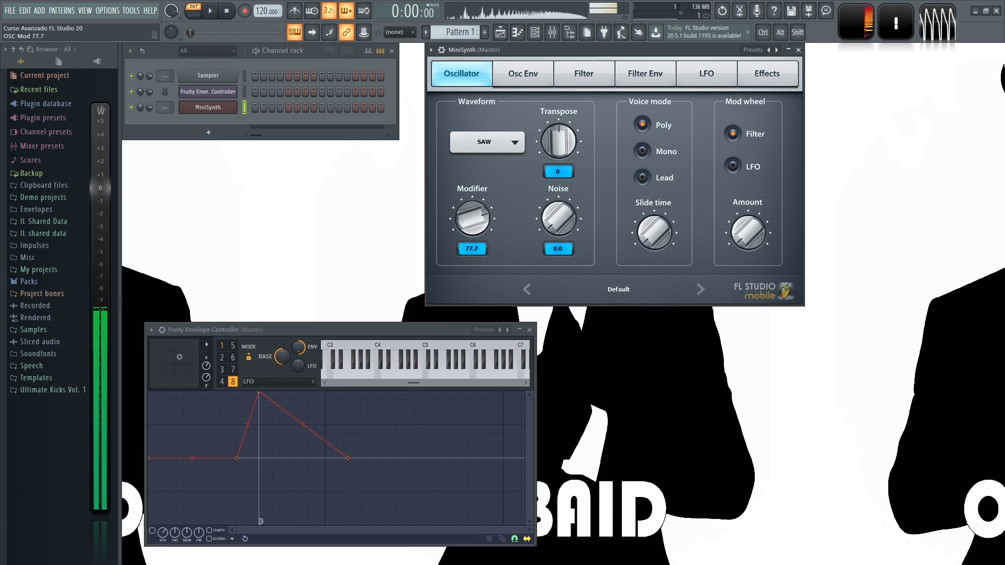
pyautogui.moveTo(282, 326); pyautogui.dragTo(278, 327)
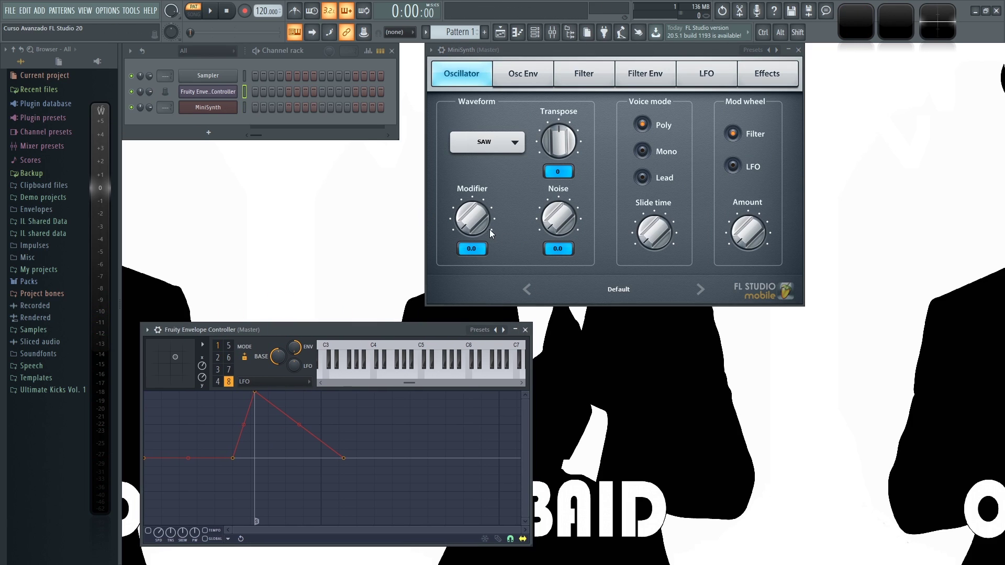
# Link MiniSynth's oscillator Modifier to Fruity Envelope Controller - Articulator 1 with the default Input mapping formula
pyautogui.rightClick(475, 222)
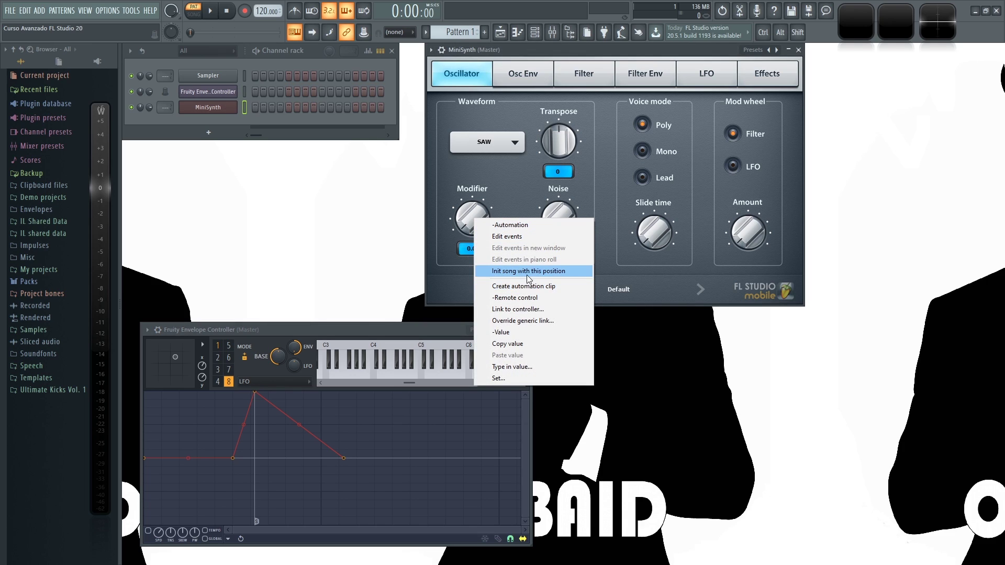
pyautogui.click(535, 297)
pyautogui.click(513, 261)
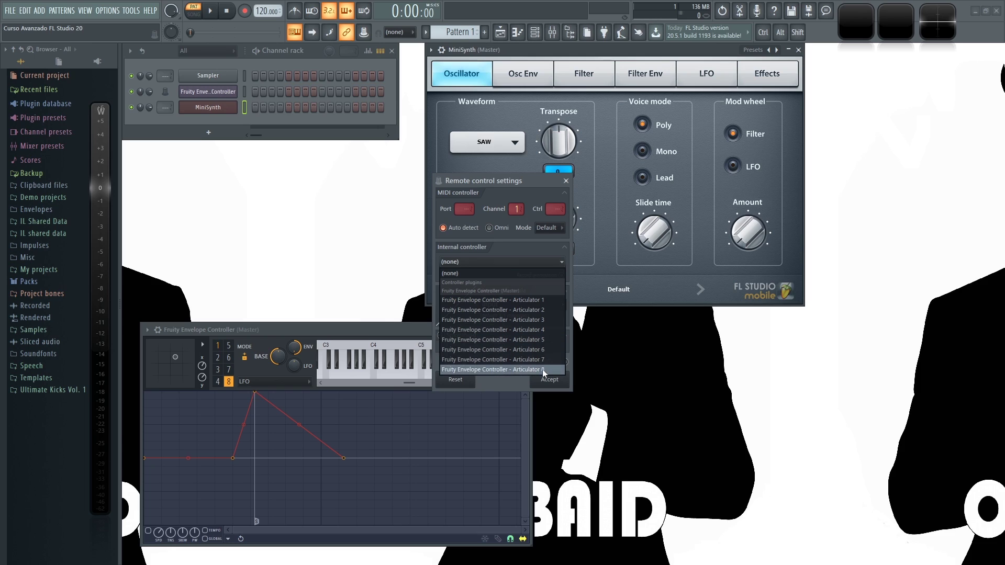
pyautogui.click(545, 300)
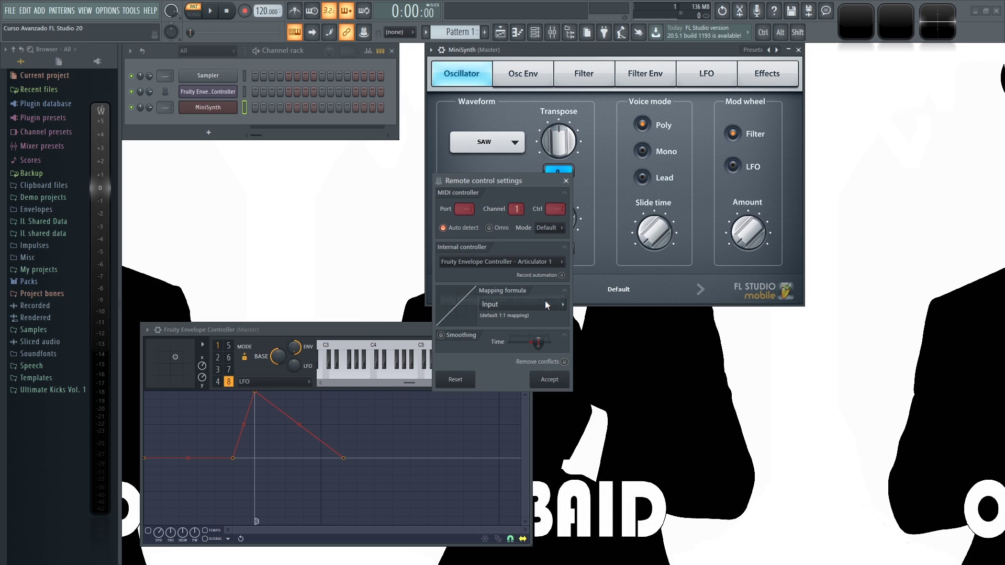
pyautogui.click(548, 379)
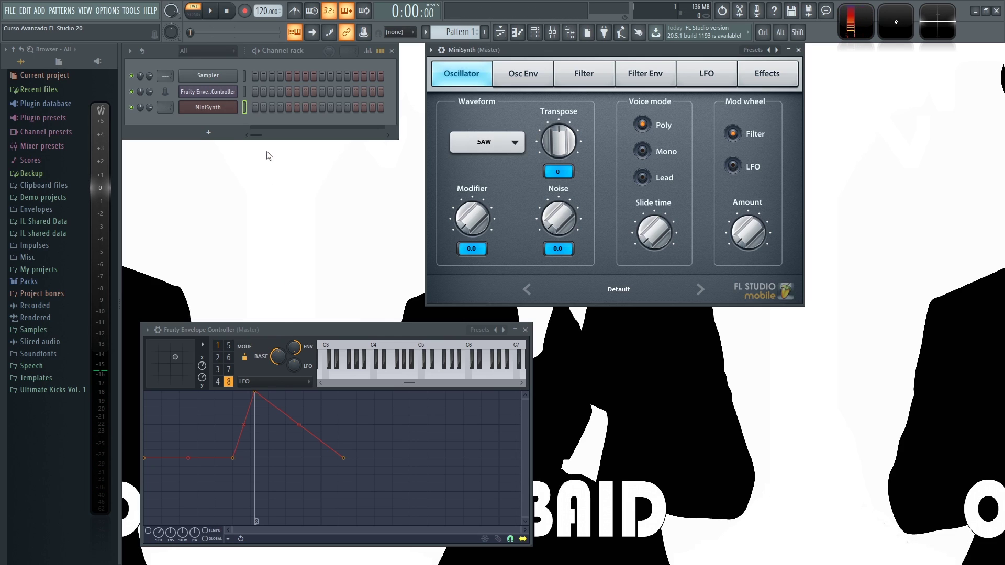
# Insert a Layer channel into the channel rack above the Fruity Envelope Controller
pyautogui.rightClick(236, 93)
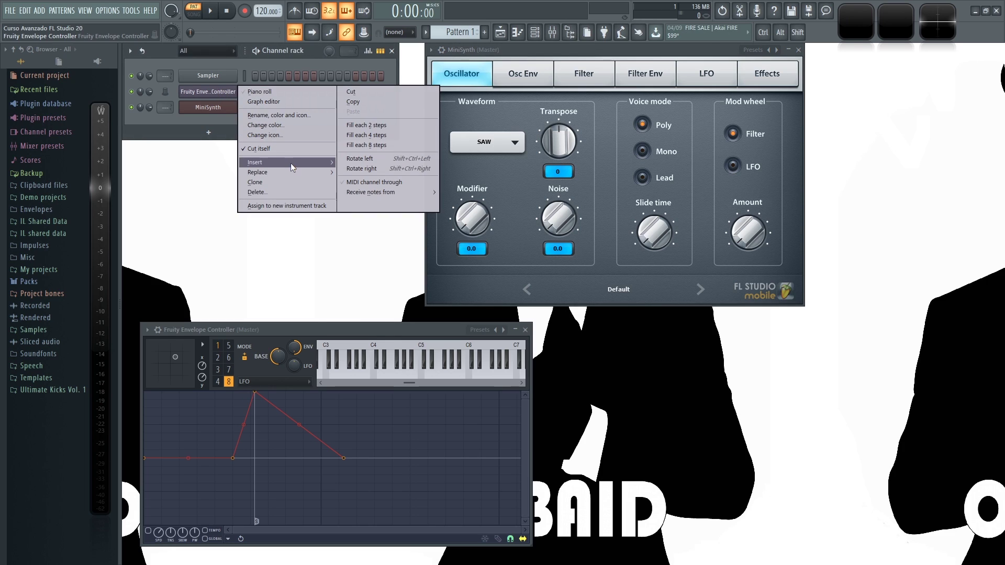
pyautogui.moveTo(293, 163)
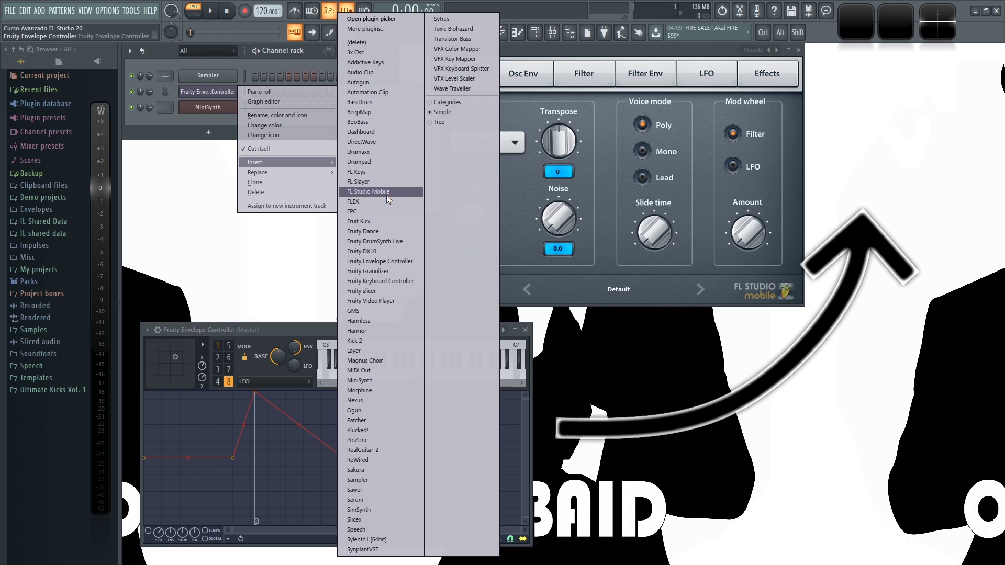
pyautogui.click(375, 351)
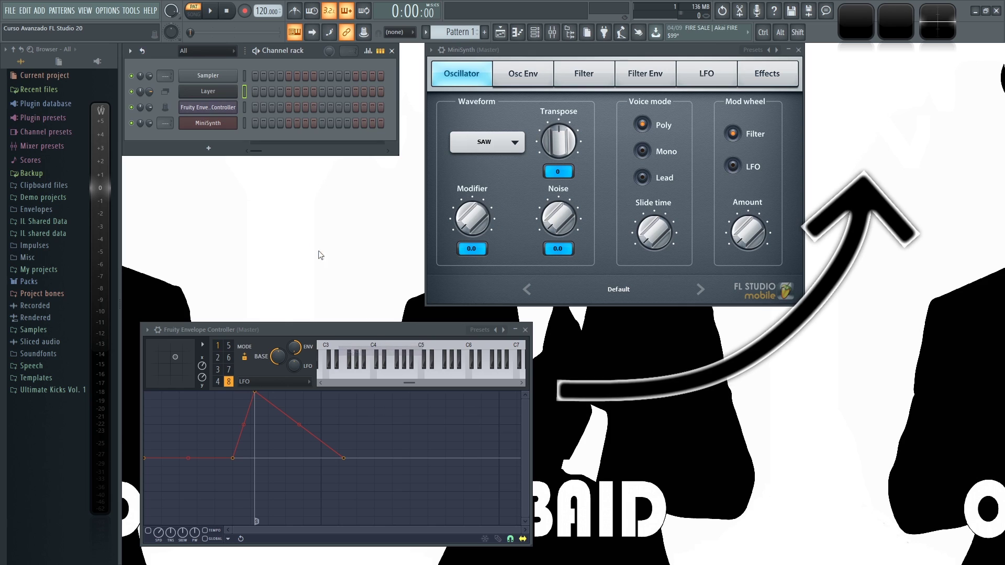
# Set the Fruity Envelope Controller and MiniSynth channels as children of the Layer, then select the Layer and close its settings
pyautogui.click(221, 90)
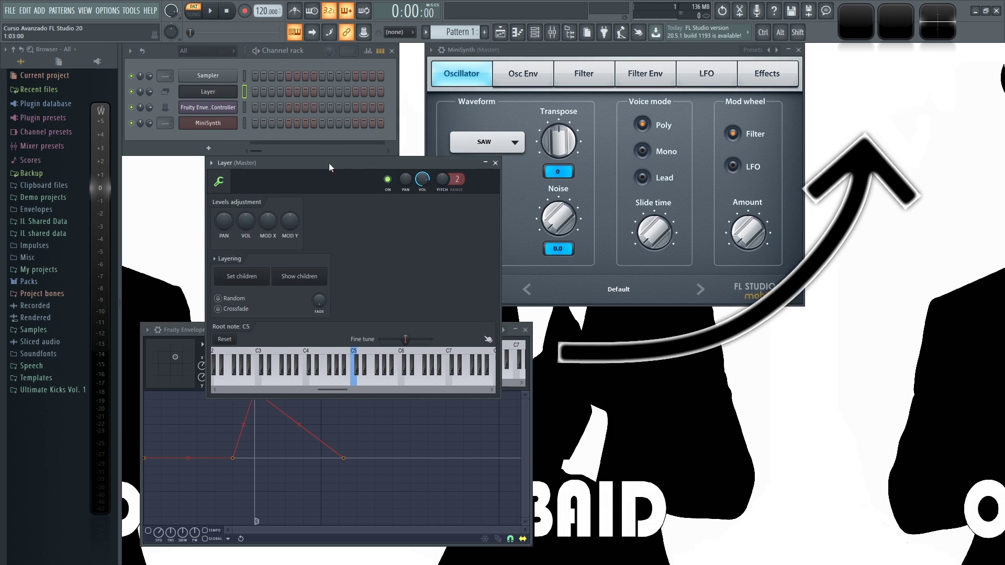
pyautogui.moveTo(326, 165); pyautogui.dragTo(403, 143)
pyautogui.click(245, 109)
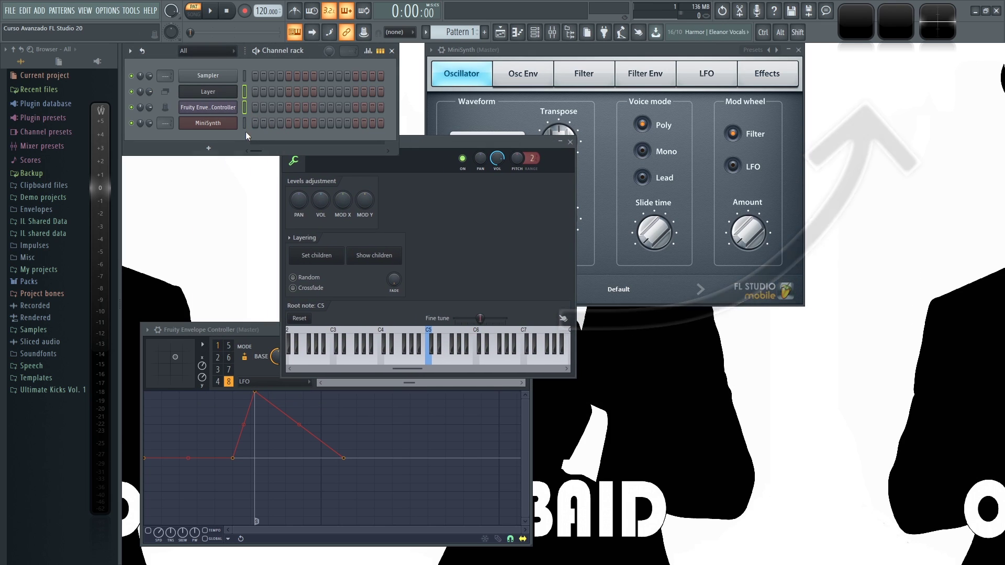
pyautogui.click(245, 123)
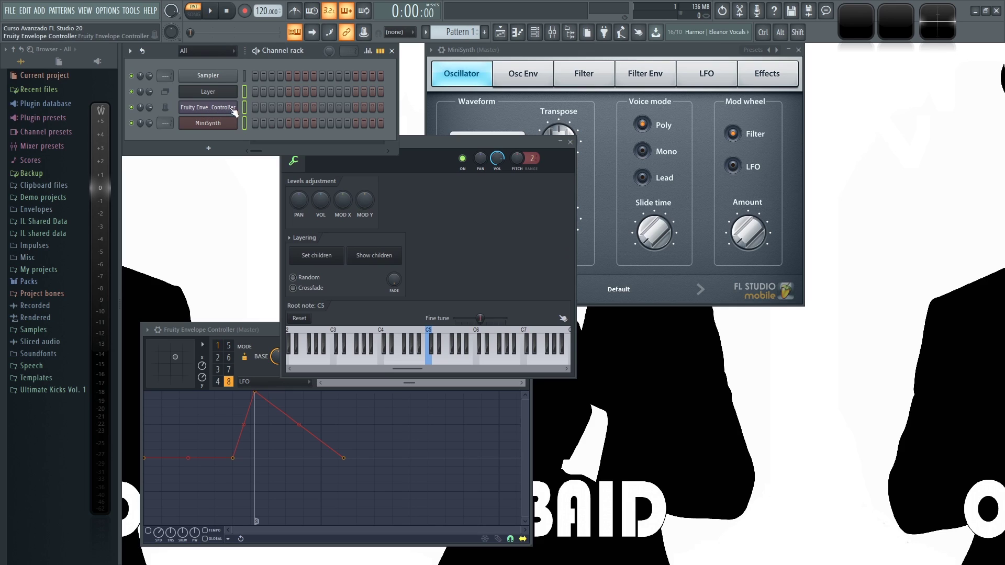
pyautogui.click(309, 256)
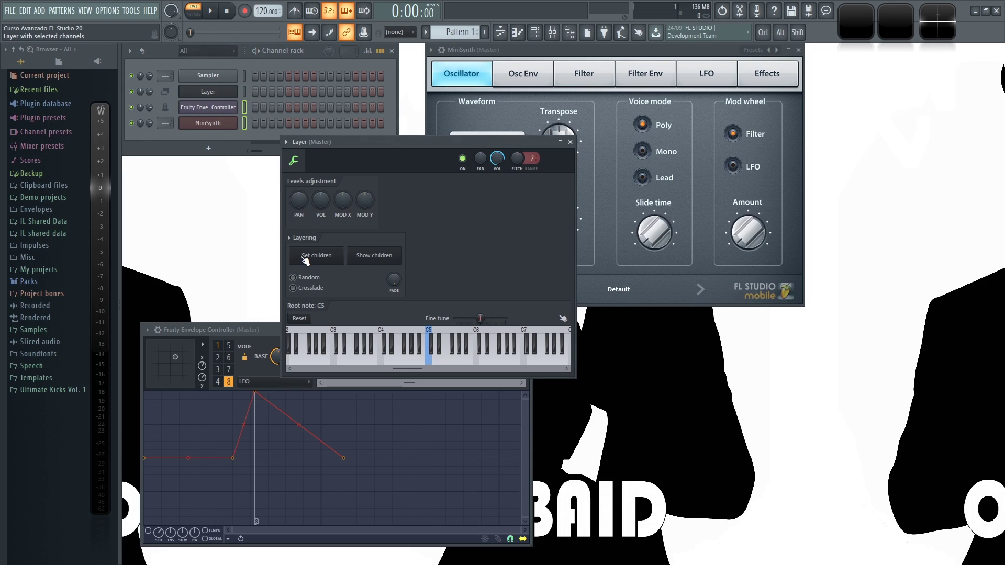
pyautogui.click(244, 91)
pyautogui.click(570, 142)
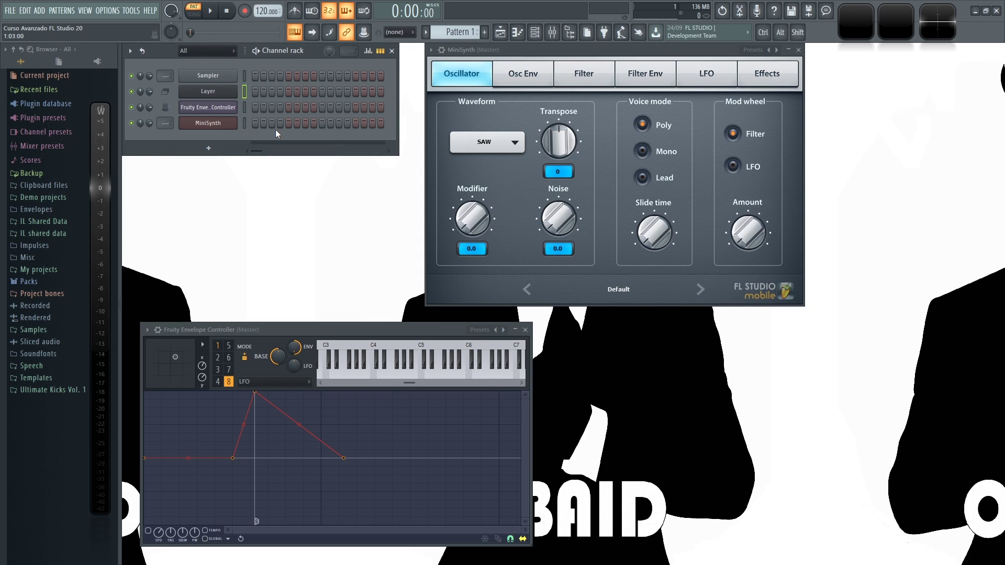
# Show articulator 1 in the Fruity Envelope Controller and audition notes to hear its LFO move the Modifier
pyautogui.press('z')
pyautogui.press('z')
pyautogui.click(218, 347)
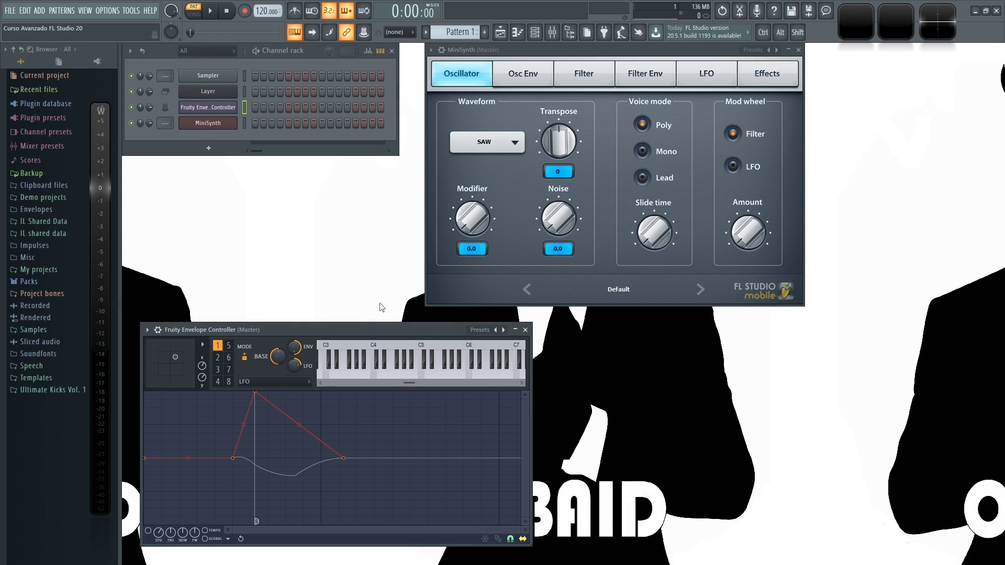
pyautogui.press('z')
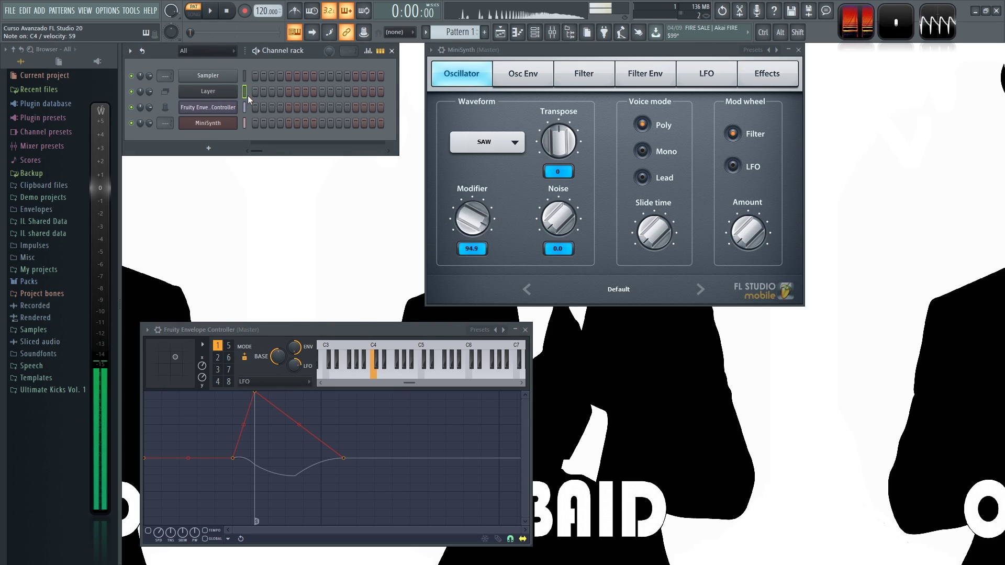
# Switch articulator 1 to Envelope mode and audition its effect on the Modifier through the Layer channel
pyautogui.click(259, 382)
pyautogui.click(255, 394)
pyautogui.click(317, 51)
pyautogui.press('z')
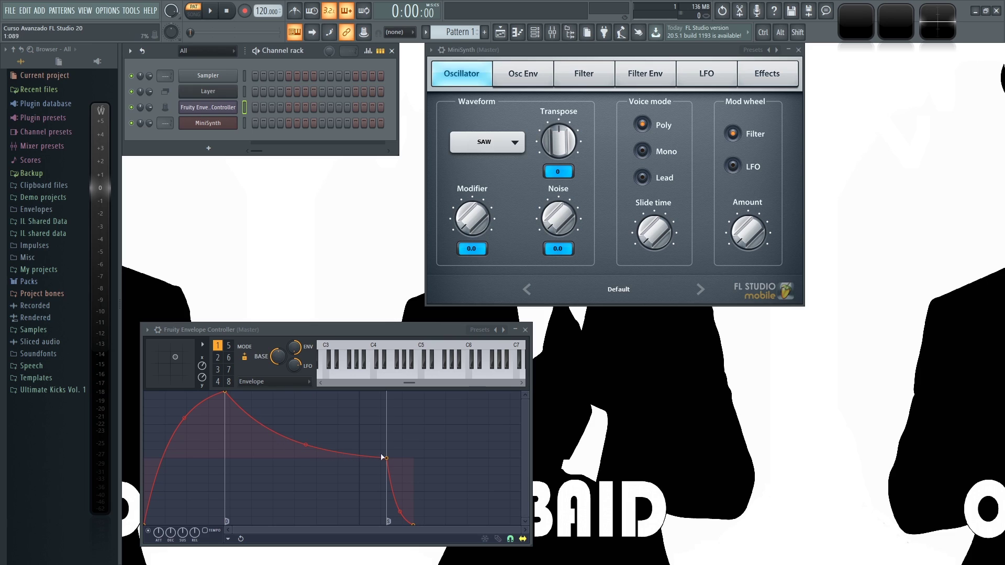
pyautogui.press('z')
pyautogui.click(244, 91)
pyautogui.press('z')
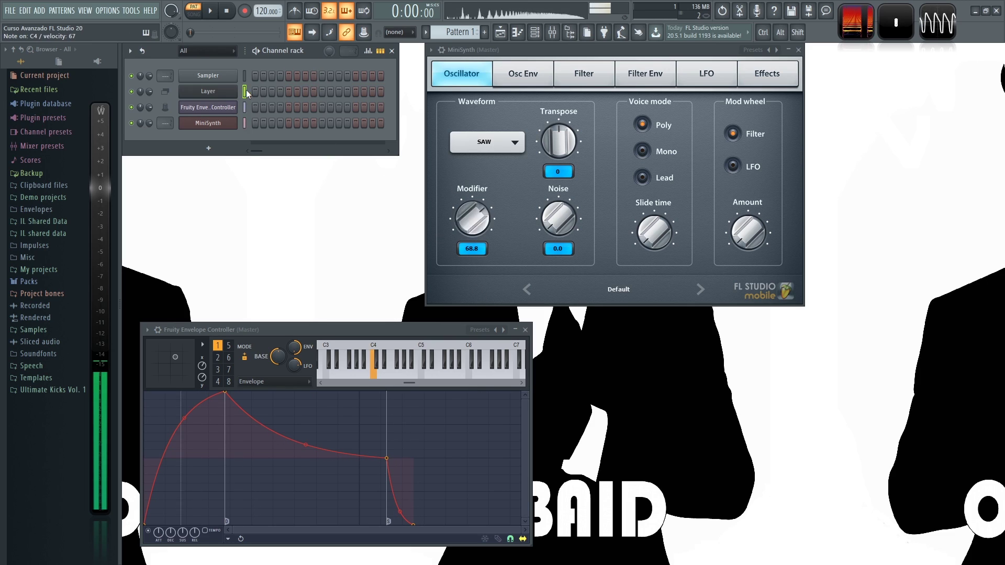
pyautogui.press('z')
pyautogui.press('z')
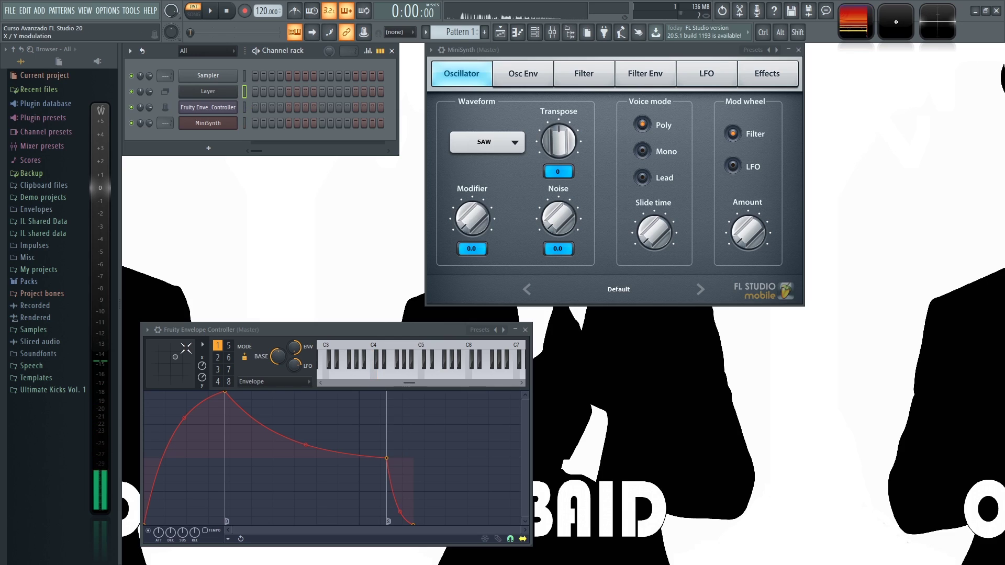
# Move the peak of articulator 1's envelope earlier, add four zigzag points after it, and select the Layer channel
pyautogui.moveTo(225, 393); pyautogui.dragTo(165, 392)
pyautogui.rightClick(186, 466)
pyautogui.rightClick(208, 417)
pyautogui.rightClick(230, 516)
pyautogui.rightClick(252, 481)
pyautogui.moveTo(252, 481); pyautogui.dragTo(253, 426)
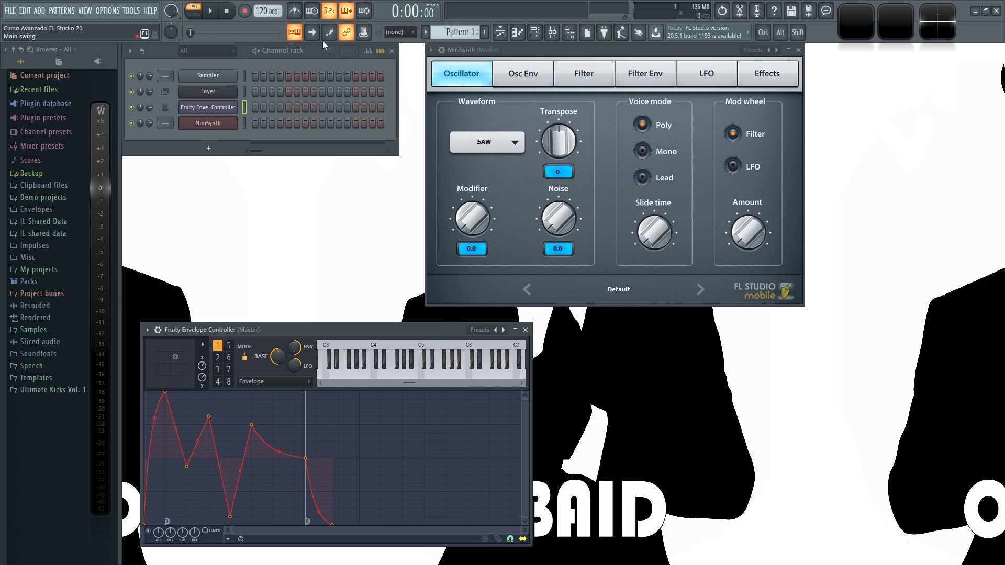
pyautogui.click(245, 92)
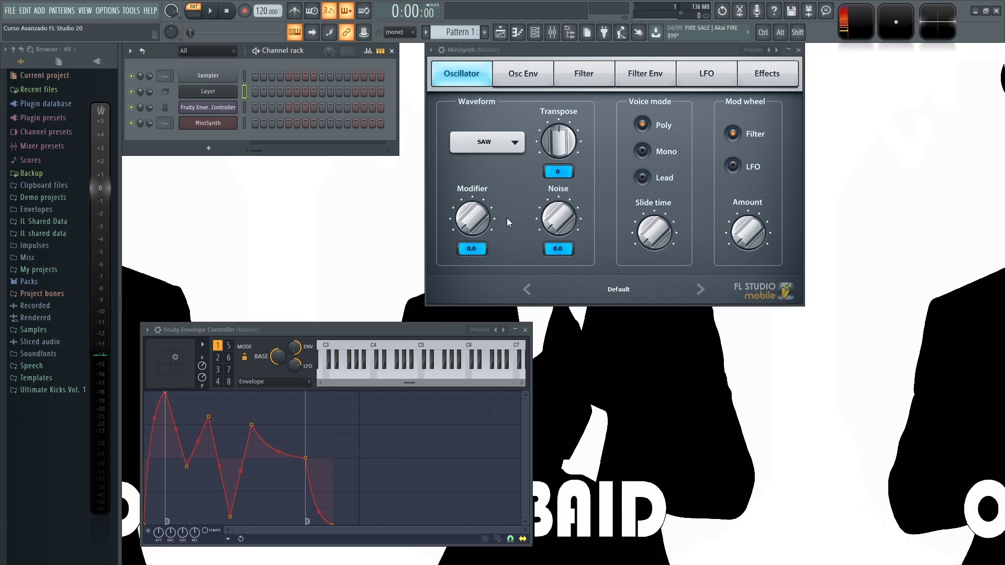
# Look over the controller link options of MiniSynth's Slide time, audition the Layer channel, and move MiniSynth clear of the channel rack
pyautogui.rightClick(649, 234)
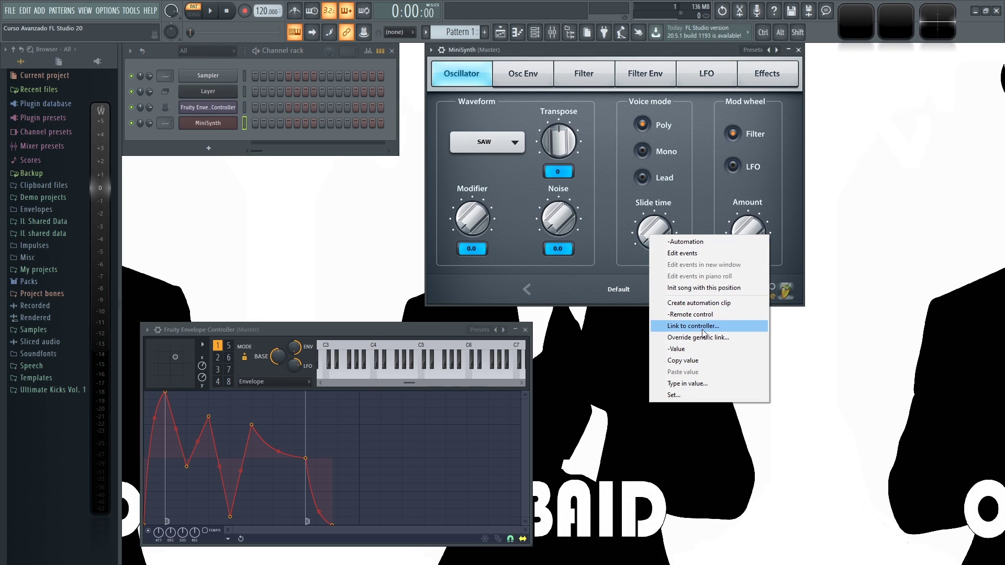
pyautogui.click(605, 49)
pyautogui.click(244, 94)
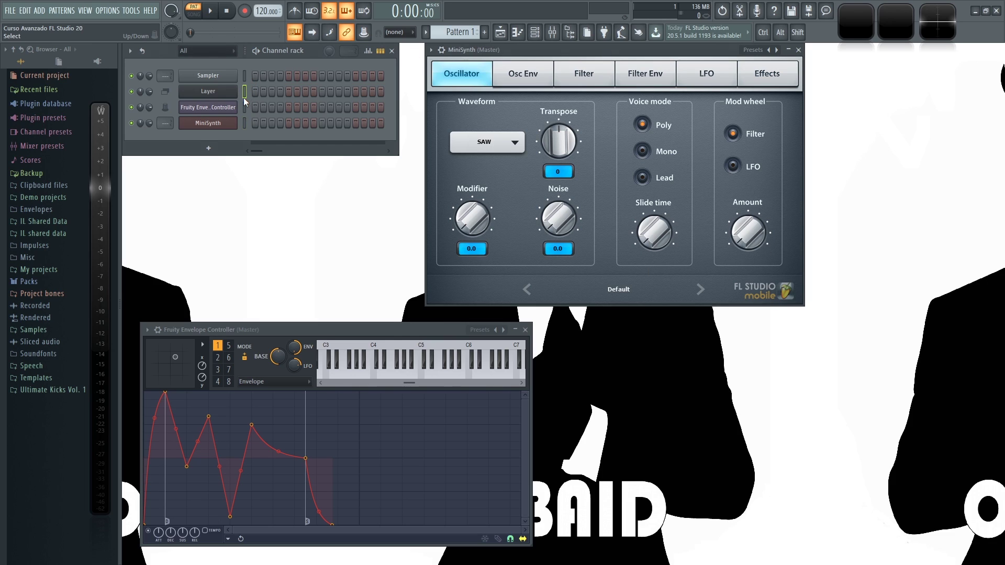
pyautogui.press('z')
pyautogui.moveTo(552, 48); pyautogui.dragTo(655, 48)
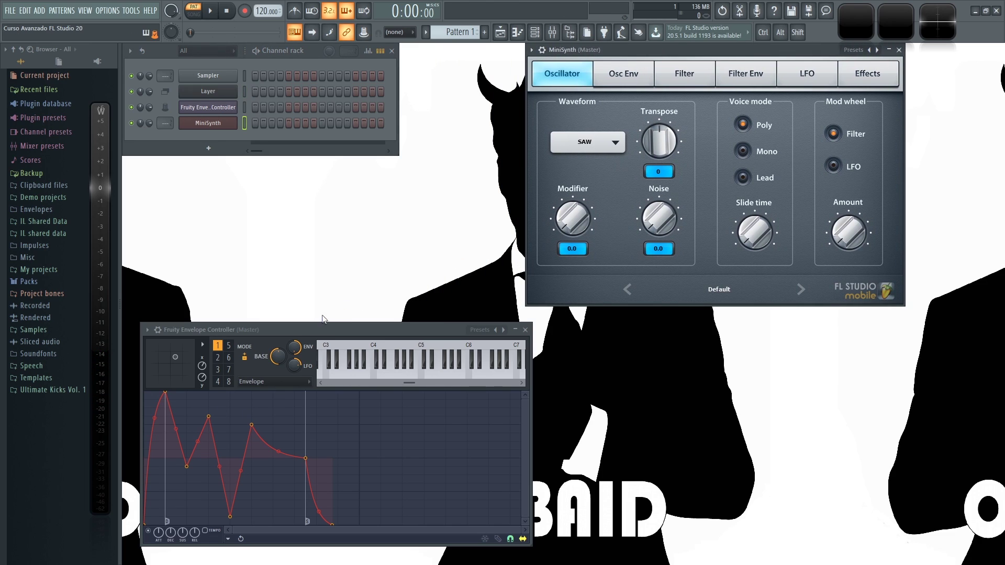
# Audition the Fruity Envelope Controller and MiniSynth channels separately, then reselect the Layer channel
pyautogui.press('z')
pyautogui.click(244, 107)
pyautogui.press('z')
pyautogui.press('z')
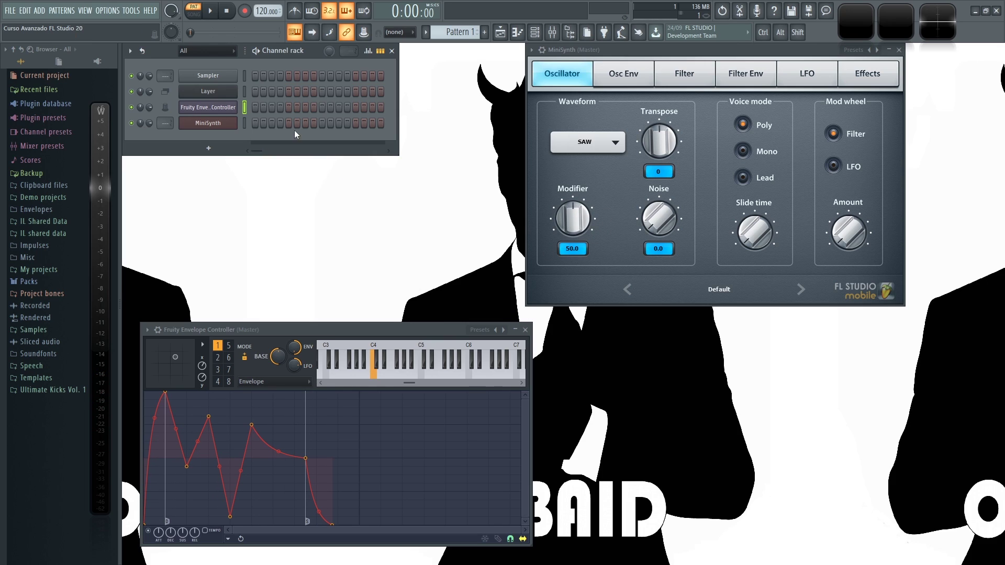
pyautogui.click(244, 124)
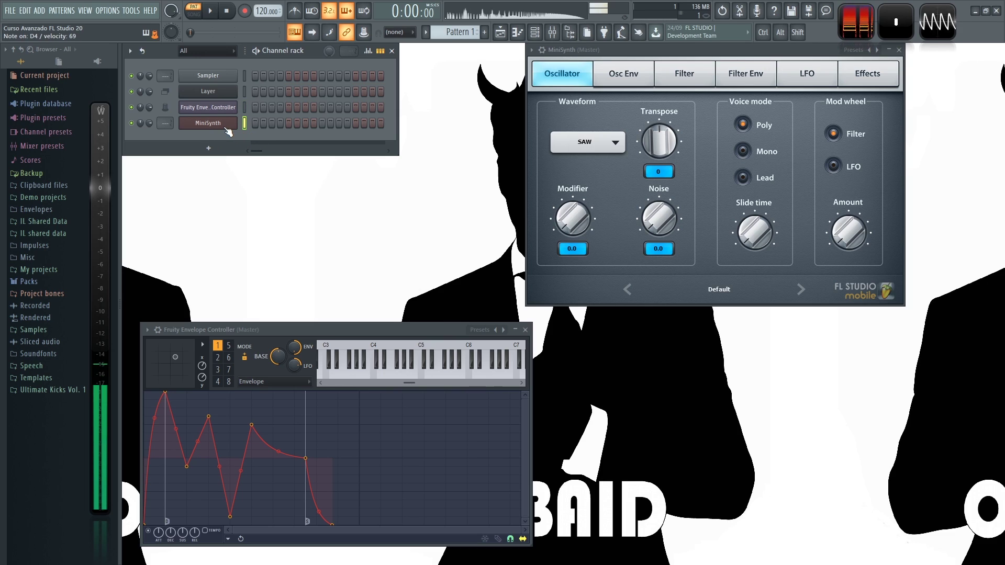
pyautogui.click(241, 91)
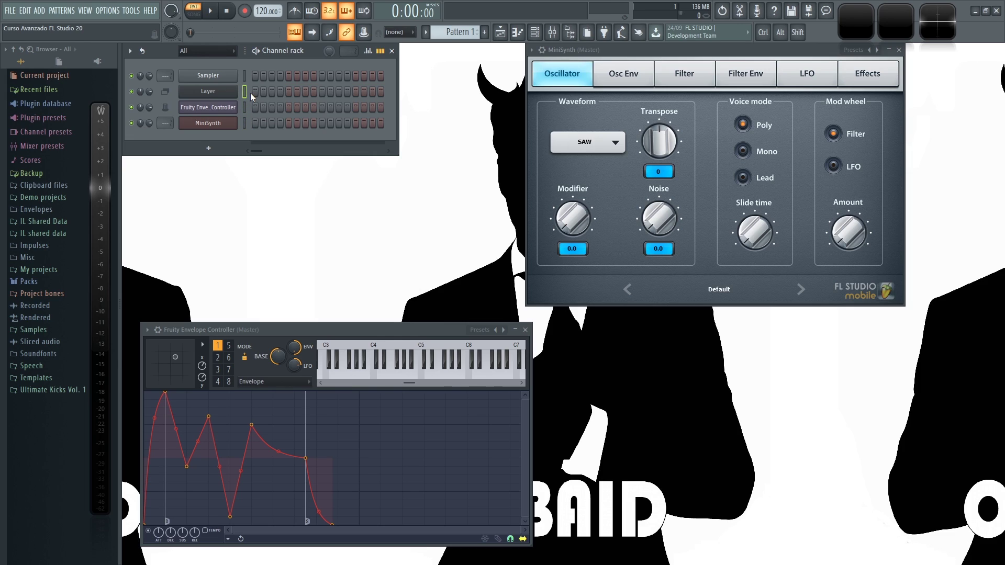
# Move the Fruity Envelope Controller slightly up and reset articulator 1's envelope to its default disabled shape
pyautogui.moveTo(348, 325)
pyautogui.mouseDown()
pyautogui.moveTo(338, 303)
pyautogui.moveTo(345, 310)
pyautogui.mouseUp()
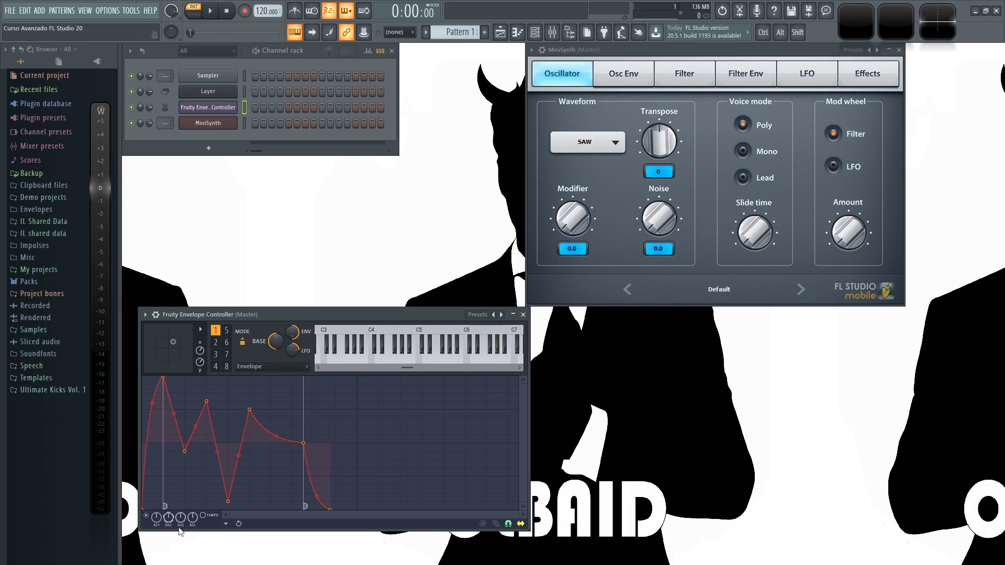
pyautogui.click(226, 524)
pyautogui.moveTo(259, 413)
pyautogui.click(315, 410)
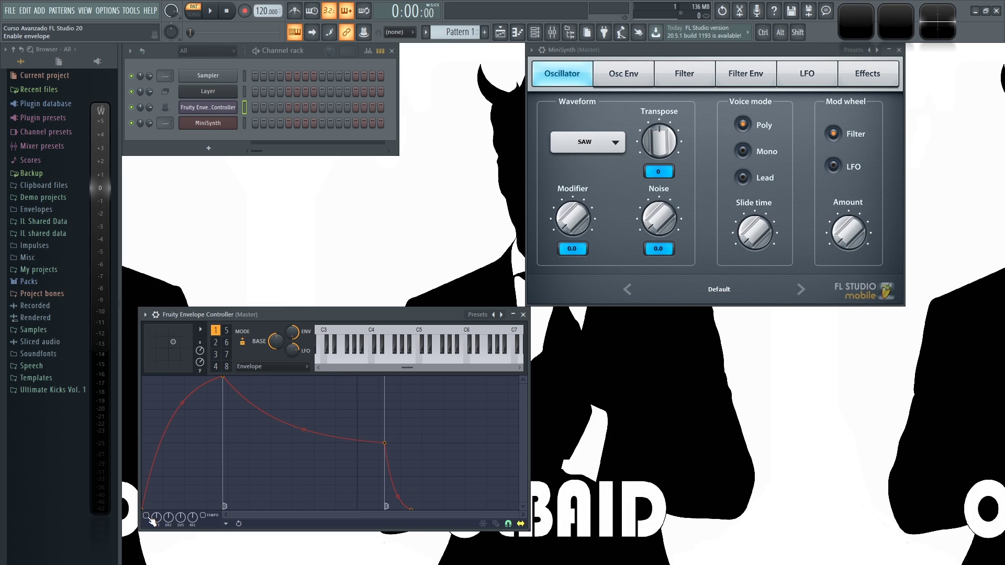
# Show articulator 1's LFO, delete its delay point, and reshape the LFO envelope to start at full level with a late curved fall
pyautogui.click(274, 366)
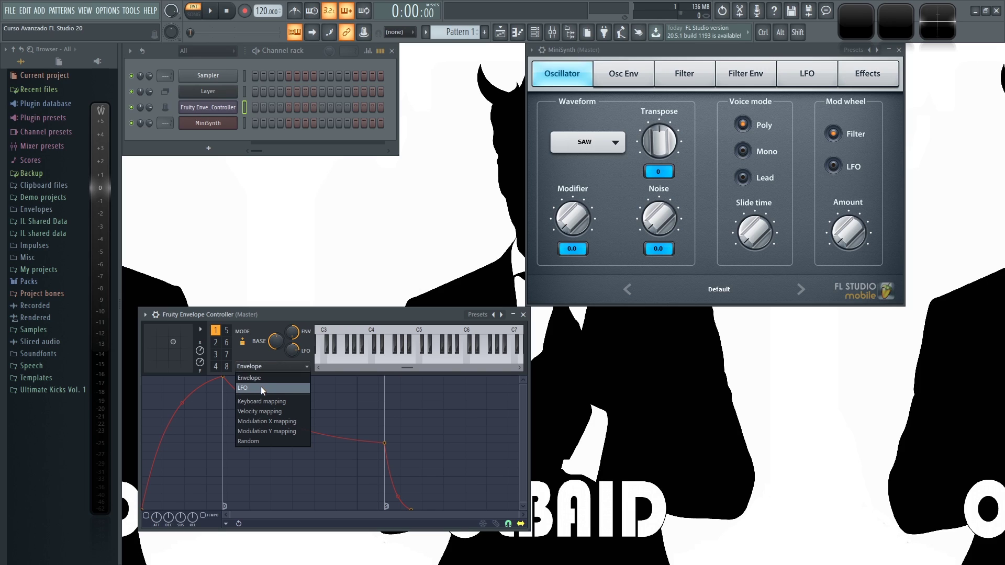
pyautogui.click(262, 388)
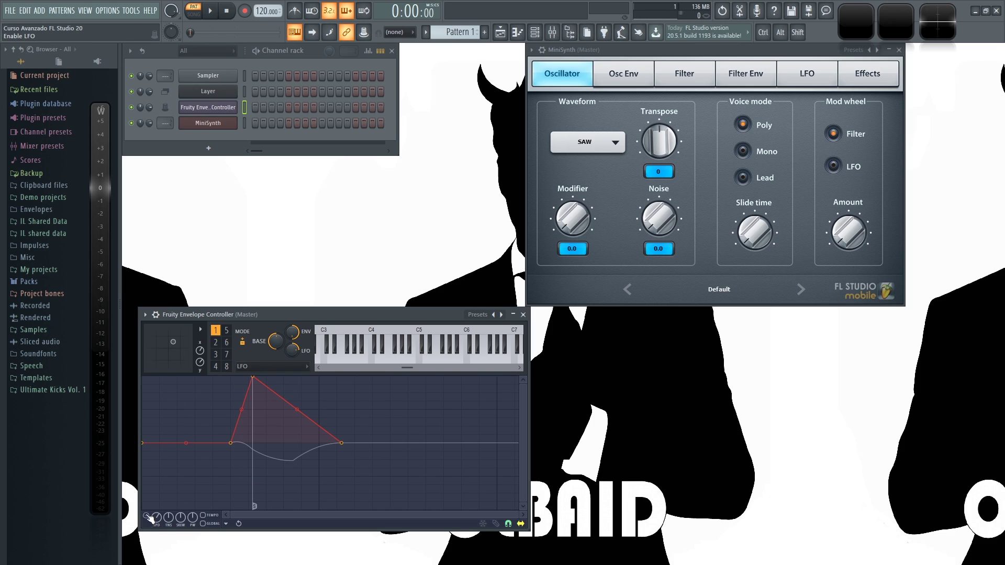
pyautogui.rightClick(231, 443)
pyautogui.click(250, 365)
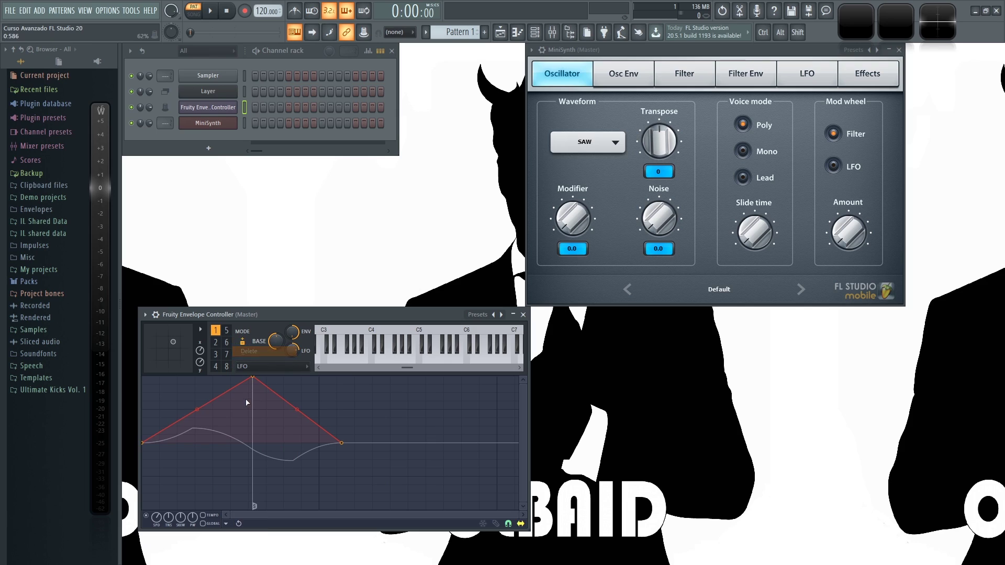
pyautogui.moveTo(231, 443); pyautogui.dragTo(372, 442)
pyautogui.moveTo(253, 410); pyautogui.dragTo(254, 375)
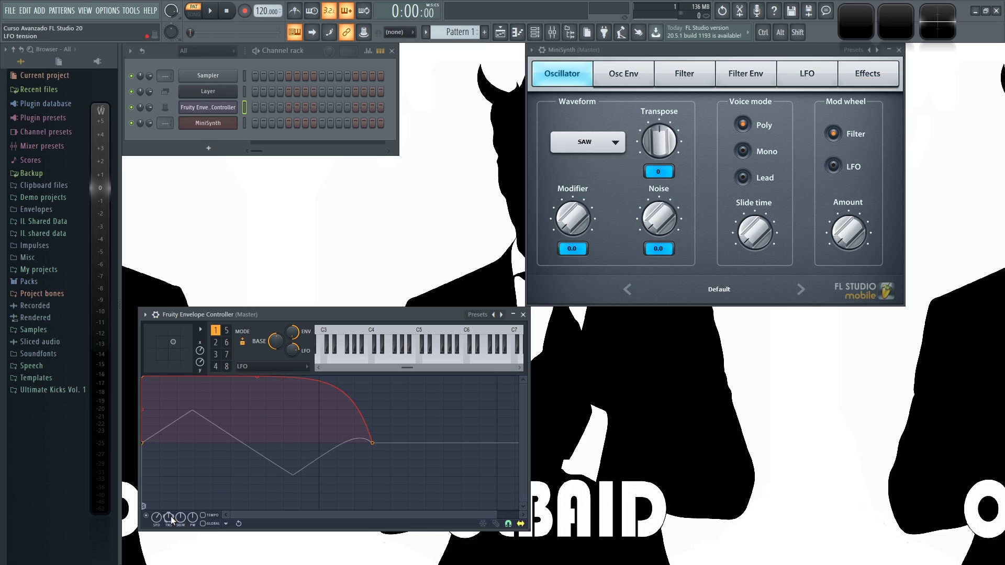
# Increase articulator 1's LFO speed and reshape its LFO envelope into a gradual rise followed by a nearly straight fall
pyautogui.moveTo(156, 517); pyautogui.dragTo(156, 500)
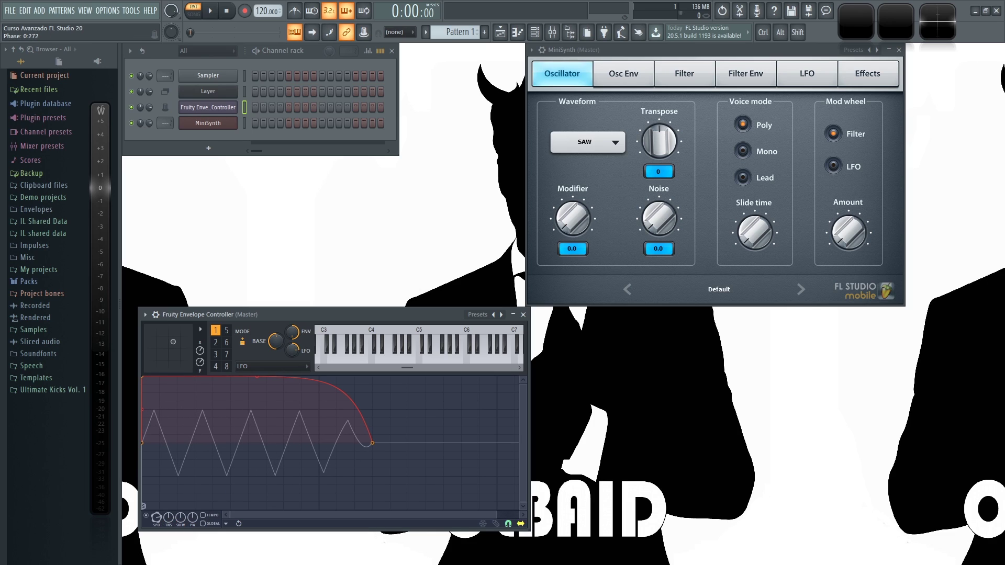
pyautogui.click(243, 91)
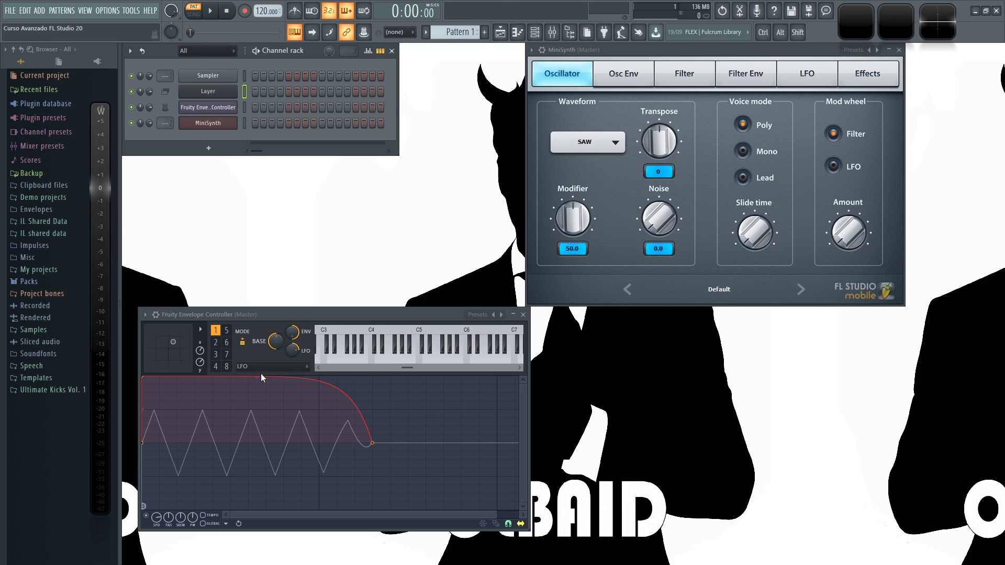
pyautogui.moveTo(262, 375); pyautogui.dragTo(262, 262)
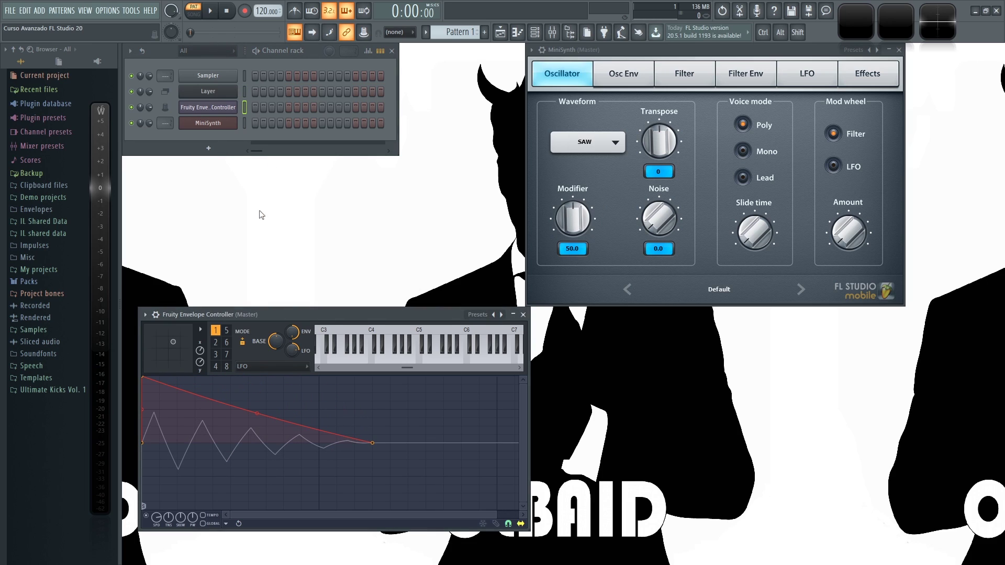
pyautogui.moveTo(142, 378); pyautogui.dragTo(283, 377)
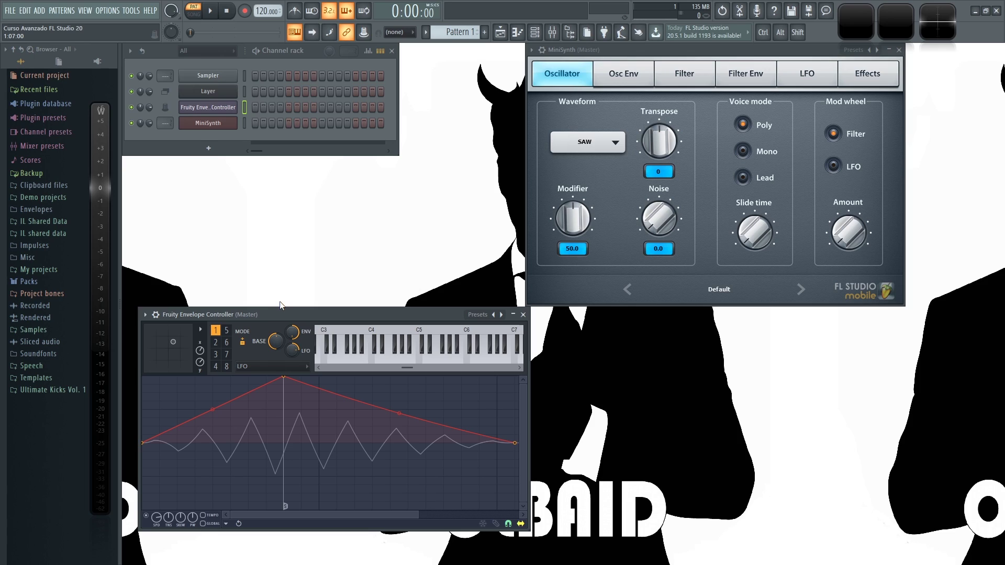
# Select articulator 2 in Envelope mode and reshape its release into a longer, gentle fall ending at the middle level
pyautogui.click(217, 345)
pyautogui.click(254, 371)
pyautogui.click(262, 379)
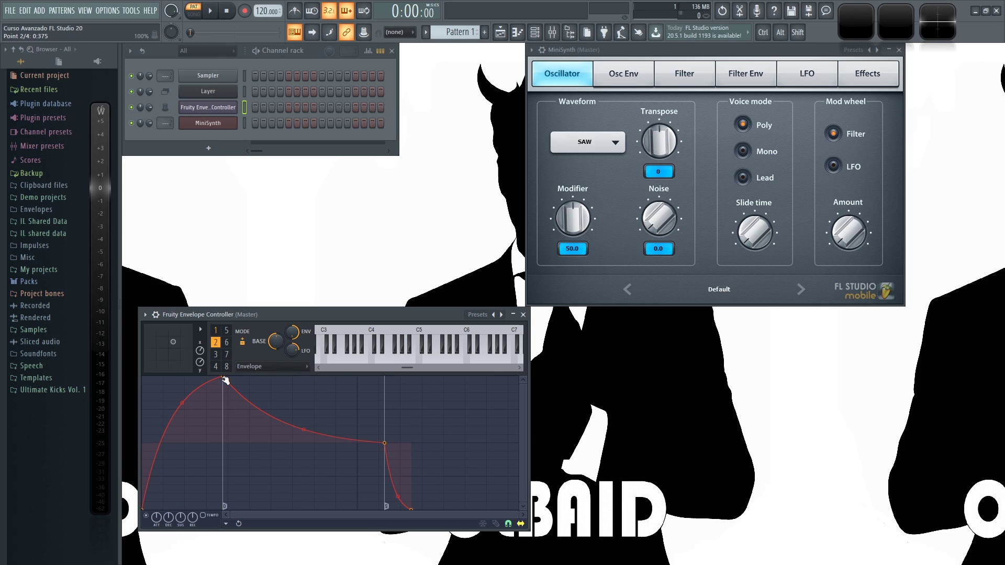
pyautogui.moveTo(399, 448); pyautogui.dragTo(357, 401)
pyautogui.moveTo(384, 510); pyautogui.dragTo(443, 443)
pyautogui.moveTo(357, 401); pyautogui.dragTo(379, 434)
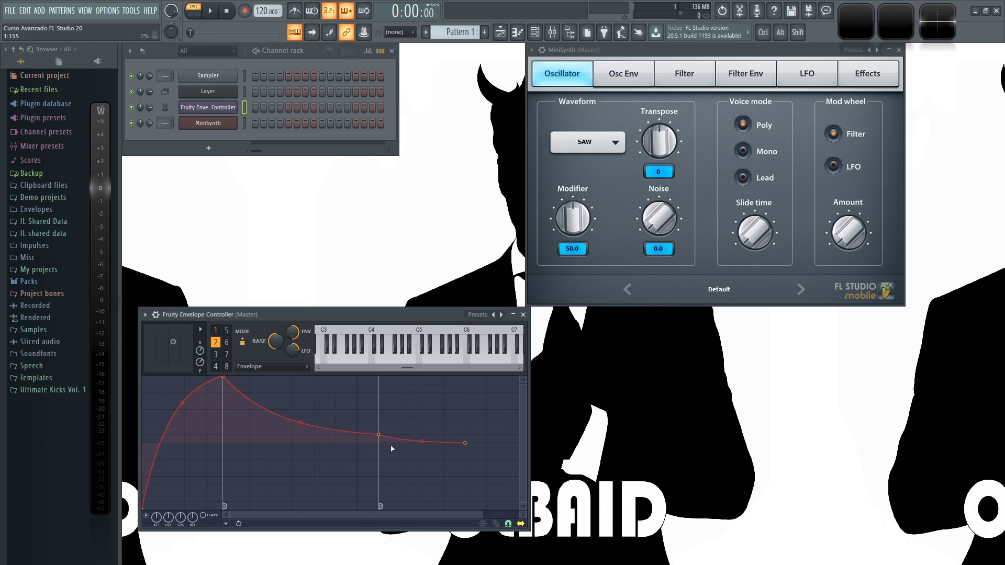
# Return to articulator 1 and show its LFO curve
pyautogui.click(216, 331)
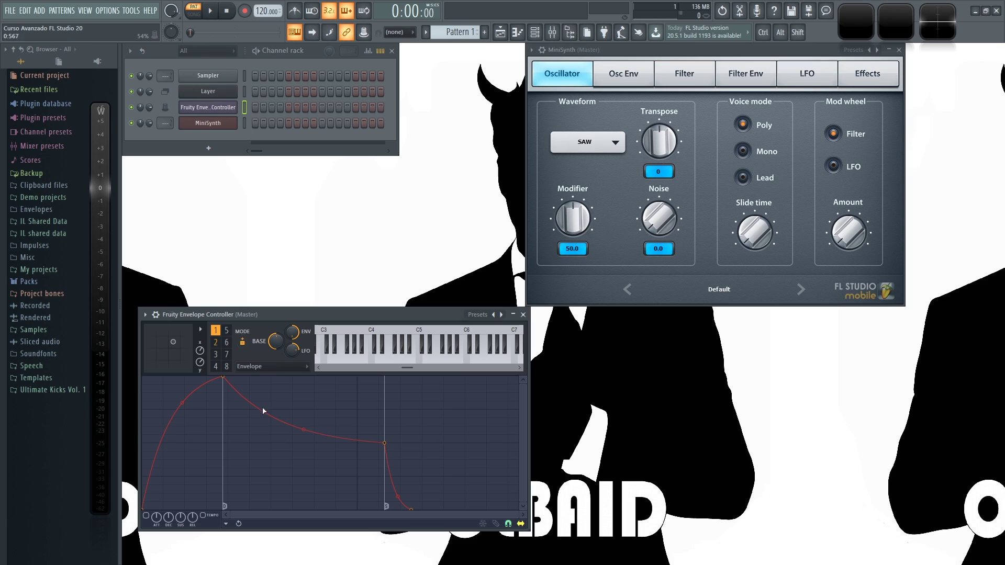
pyautogui.click(271, 368)
pyautogui.click(255, 390)
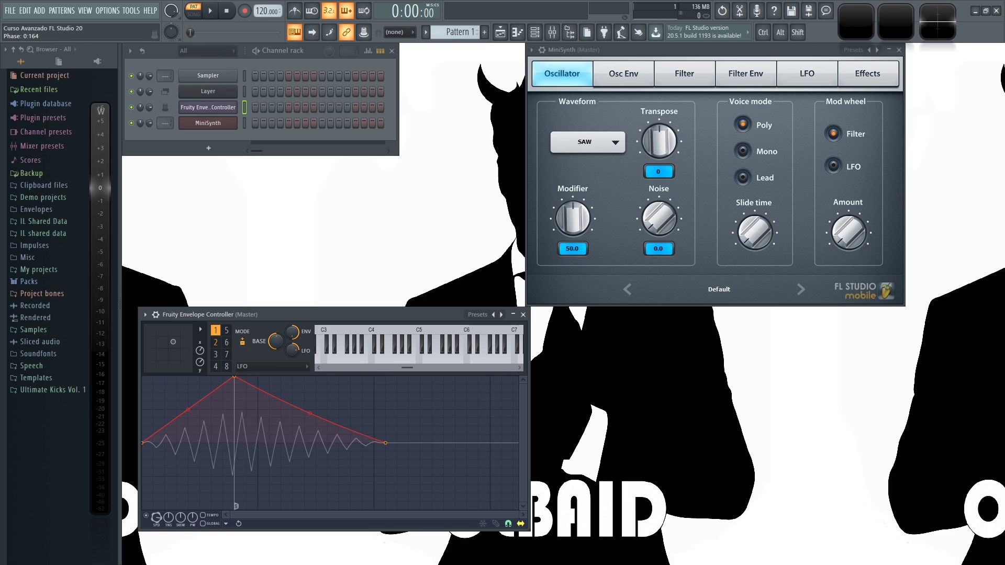
# Link articulator 1's LFO speed knob to the internal controller Fruity Envelope Controller - Articulator 2
pyautogui.rightClick(161, 520)
pyautogui.click(175, 491)
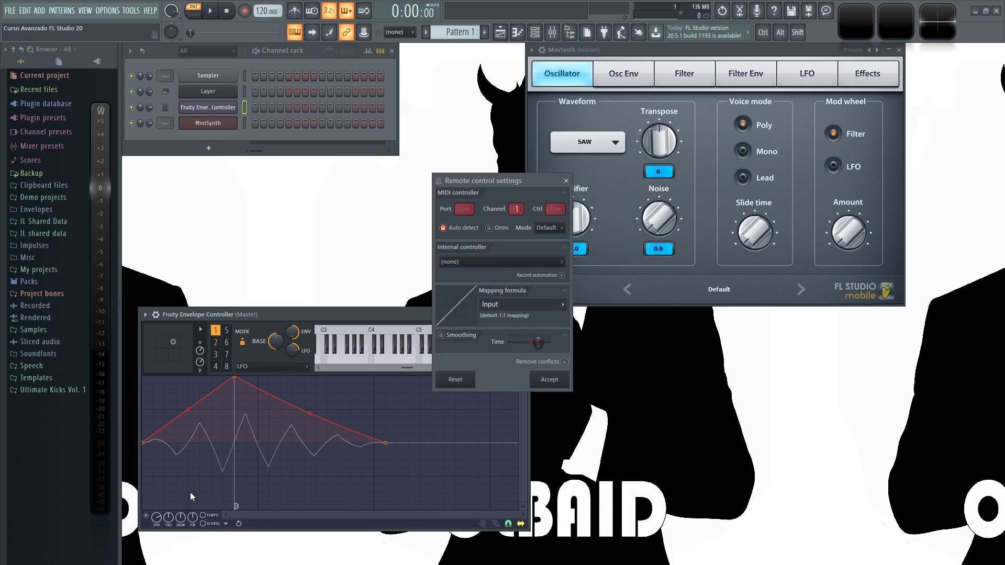
pyautogui.click(513, 266)
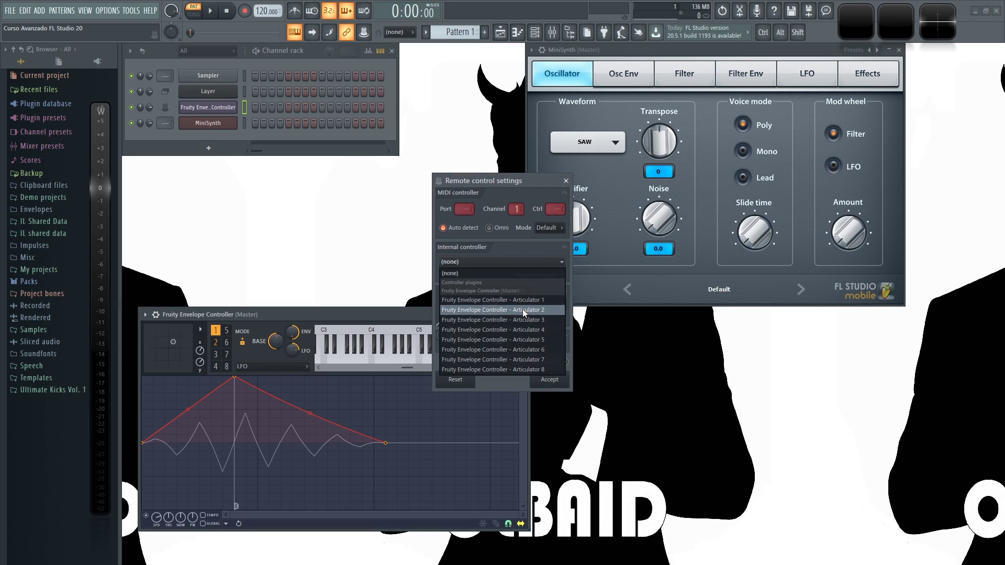
pyautogui.click(525, 309)
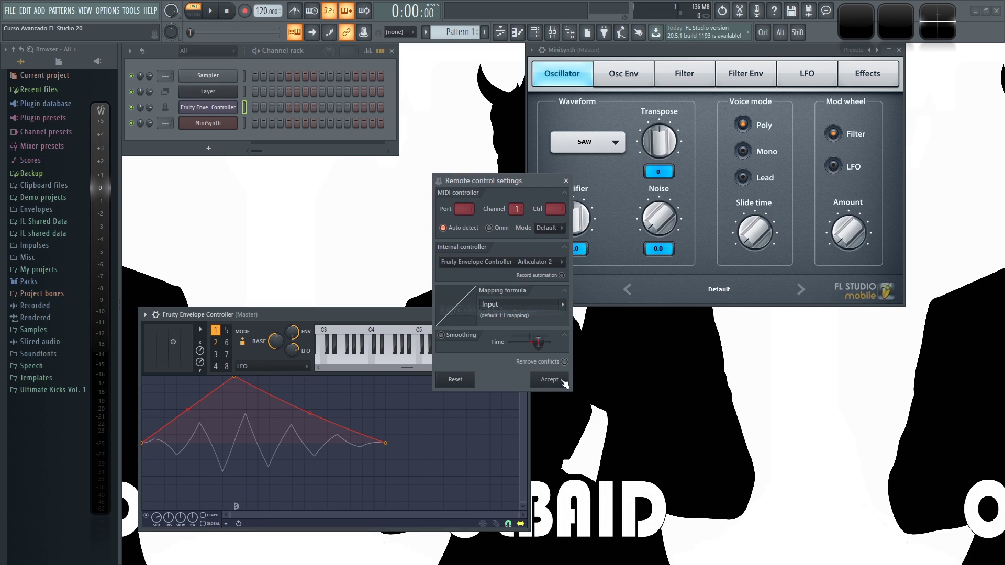
pyautogui.click(562, 380)
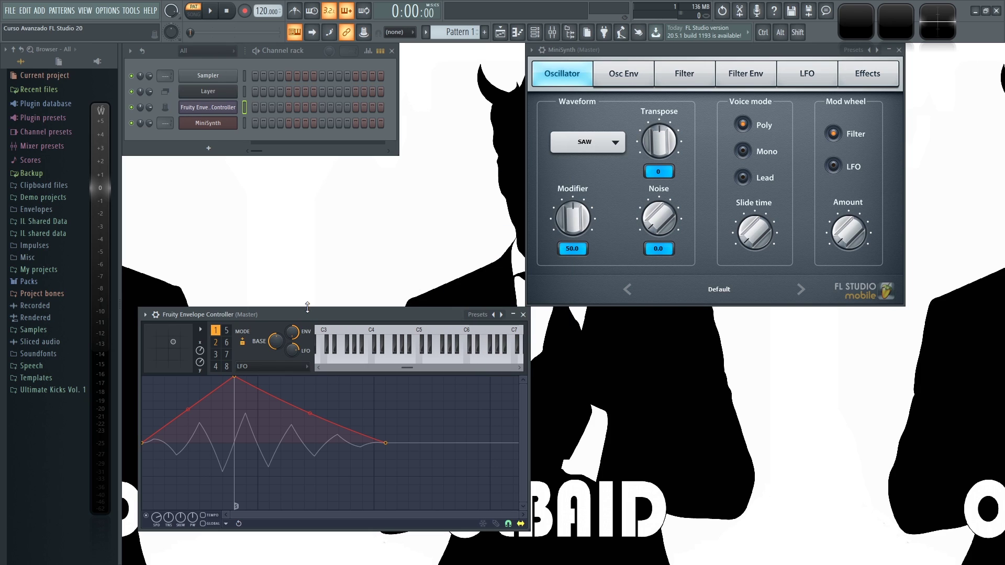
# Play test notes and watch how articulator 2 varies articulator 1's LFO speed
pyautogui.press('z')
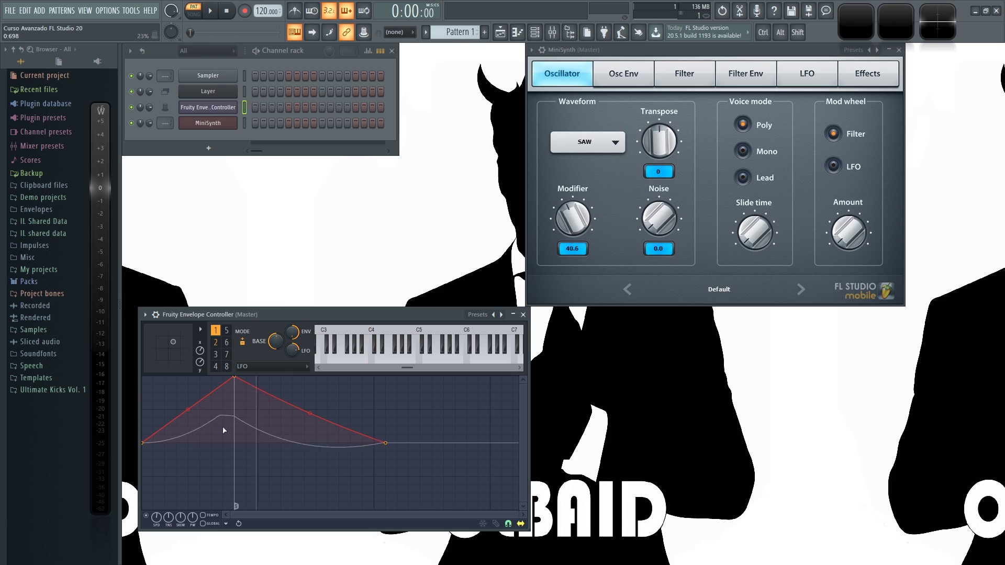
pyautogui.scroll(-3, 157, 519)
pyautogui.scroll(-2, 157, 519)
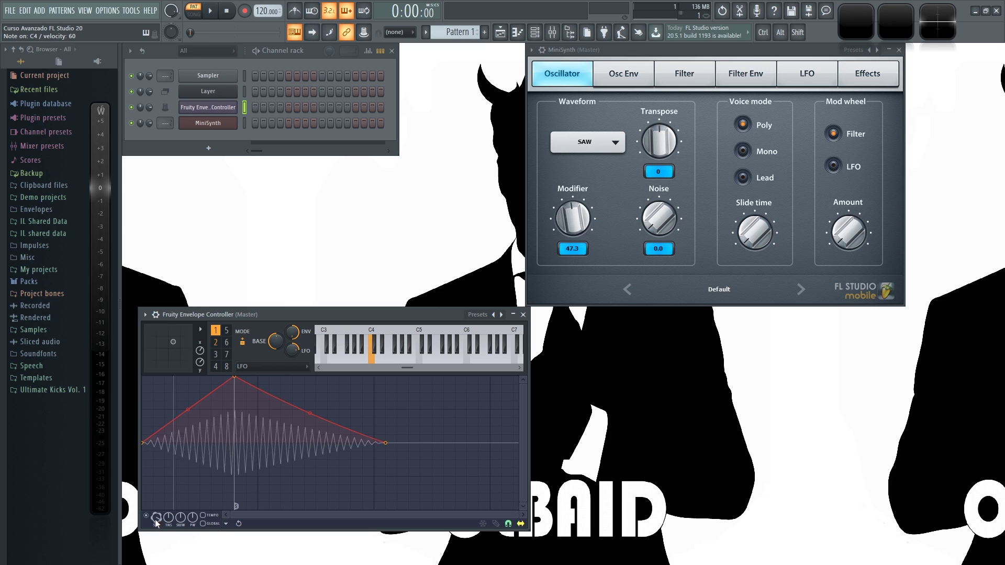
pyautogui.scroll(-4, 157, 524)
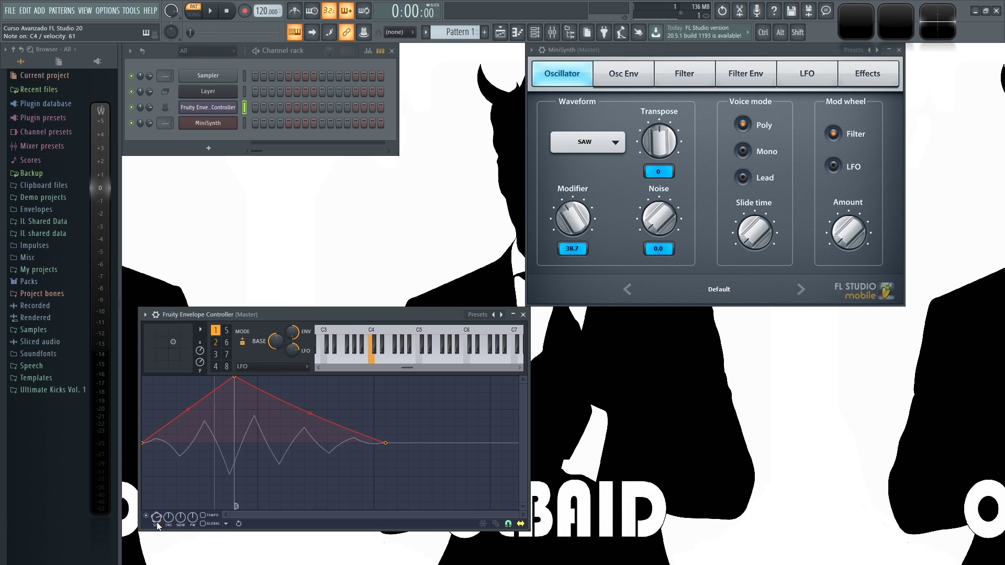
# Show articulator 1's Keyboard mapping curve and switch its view back to Envelope
pyautogui.click(278, 369)
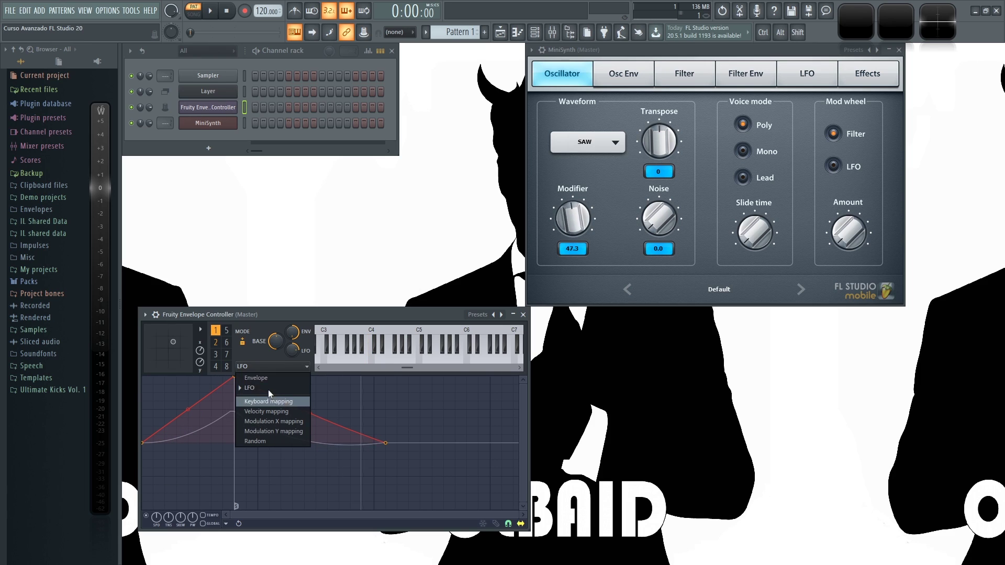
pyautogui.click(272, 403)
pyautogui.click(264, 366)
pyautogui.click(269, 375)
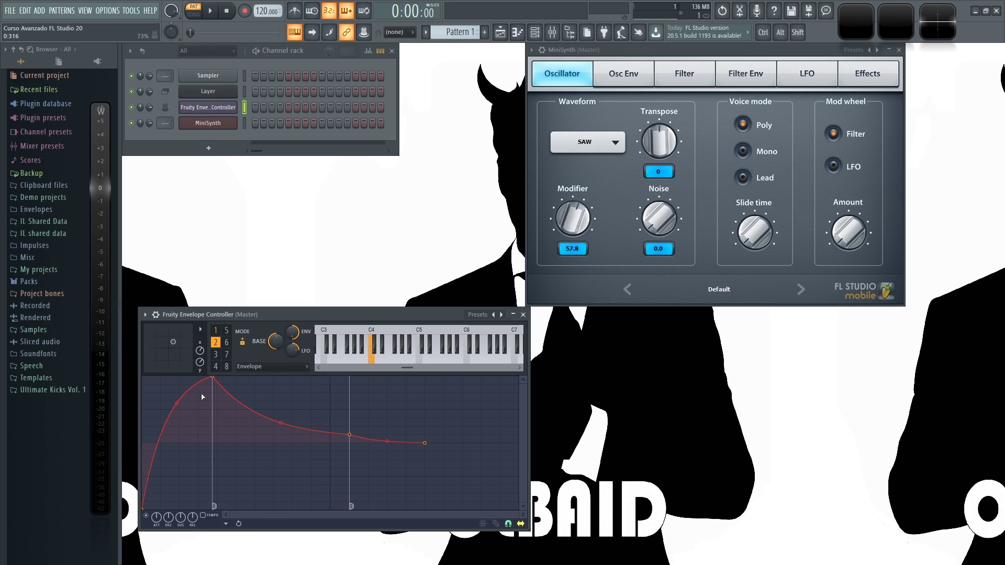
# Lower articulator 2's envelope: attack peak slightly above the middle level, sustain point below it, and release end near the minimum
pyautogui.moveTo(212, 377); pyautogui.dragTo(217, 427)
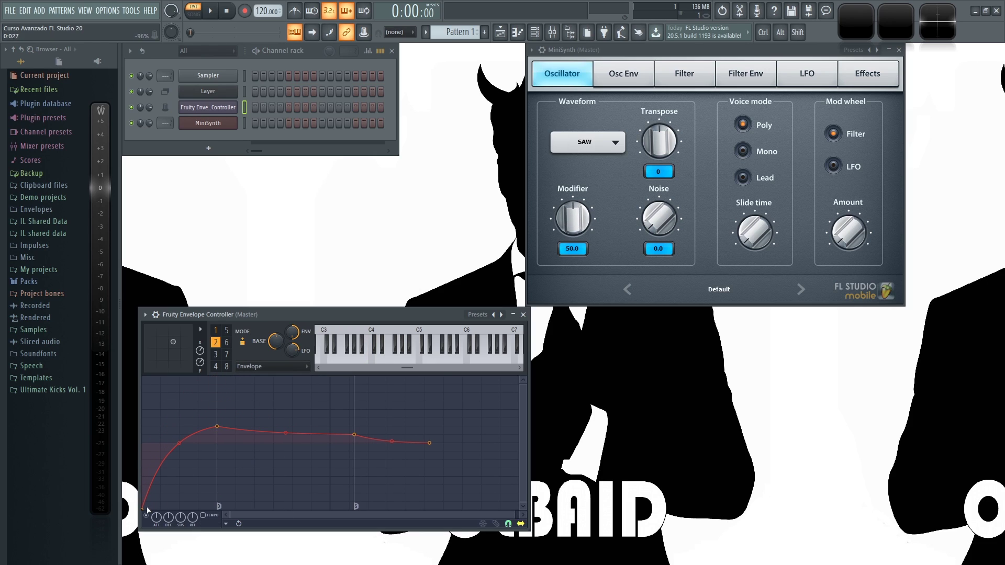
pyautogui.press('z')
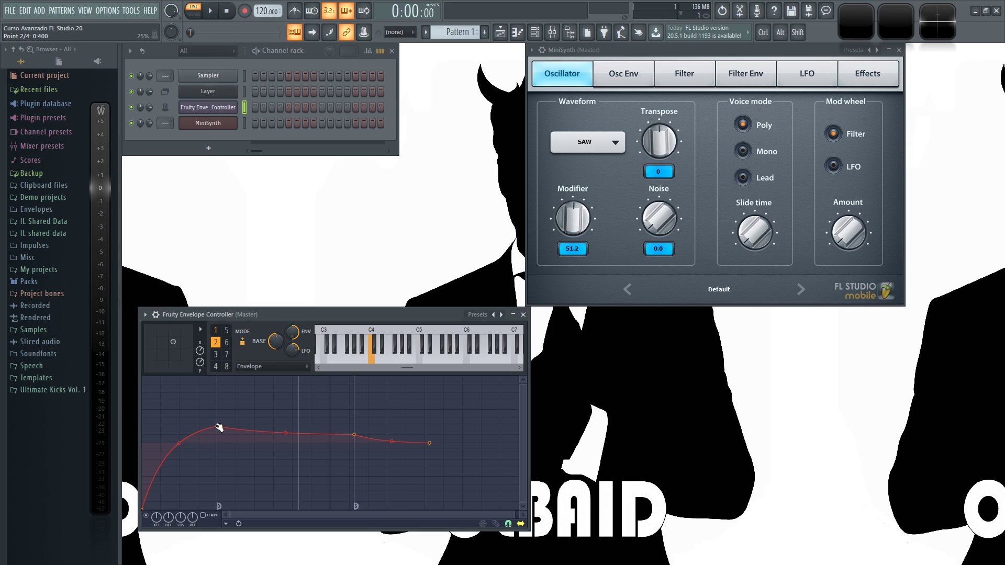
pyautogui.moveTo(220, 428); pyautogui.dragTo(217, 419)
pyautogui.moveTo(354, 435); pyautogui.dragTo(349, 459)
pyautogui.moveTo(425, 445); pyautogui.dragTo(425, 503)
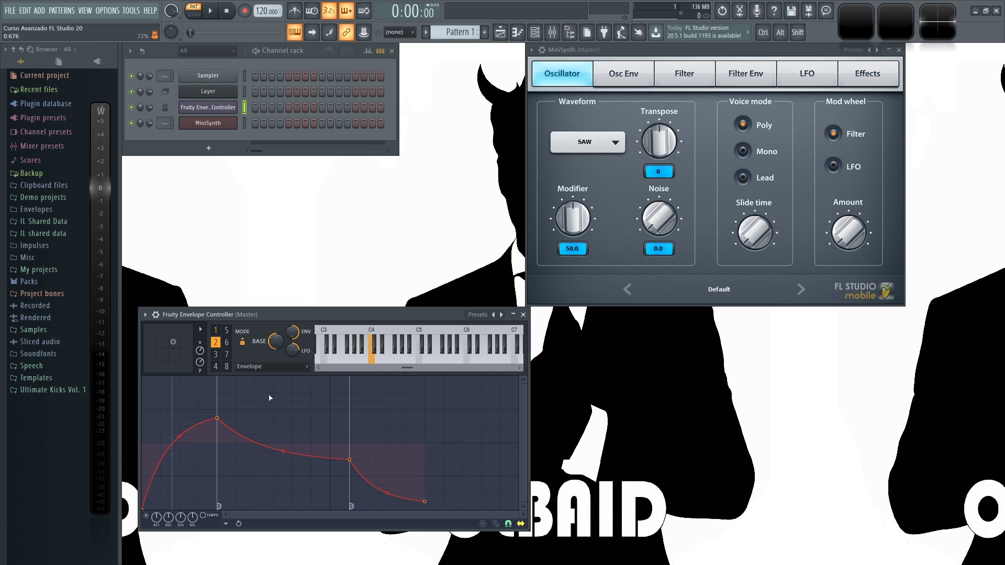
# Return to articulator 1, show its LFO curve, and play notes to check the modulated speed
pyautogui.click(215, 330)
pyautogui.press('z')
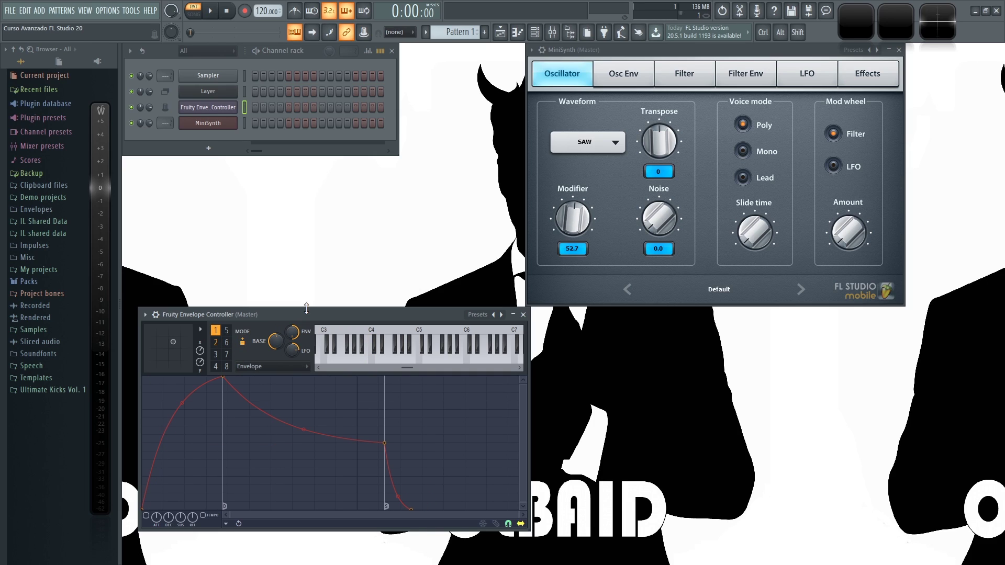
pyautogui.press('z')
pyautogui.click(265, 367)
pyautogui.click(269, 387)
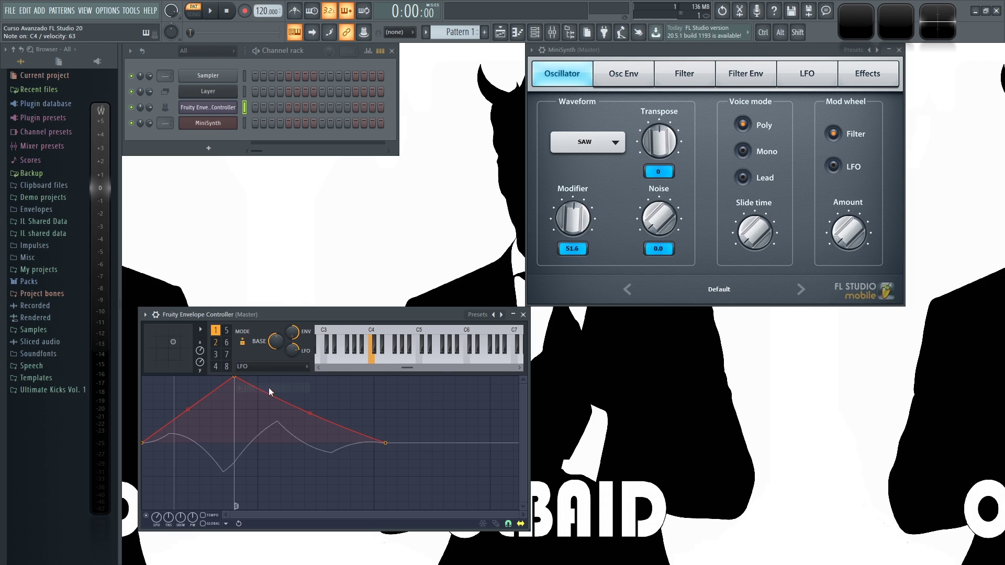
pyautogui.press('z')
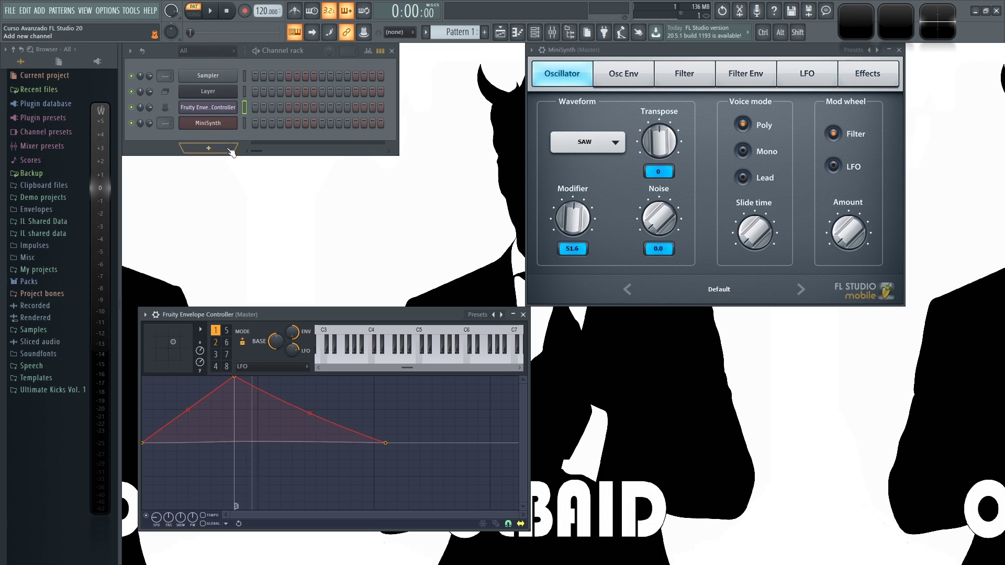
# Bend the rise of articulator 1's LFO envelope into a fast upward curve and audition it through the Layer channel
pyautogui.click(243, 91)
pyautogui.press('z')
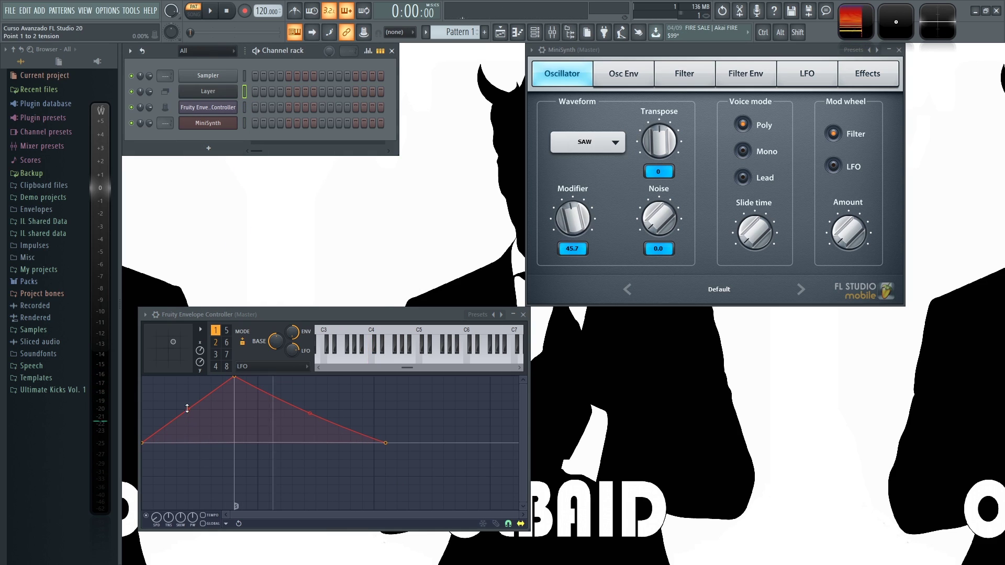
pyautogui.moveTo(189, 410); pyautogui.dragTo(215, 382)
pyautogui.click(245, 91)
pyautogui.press('z')
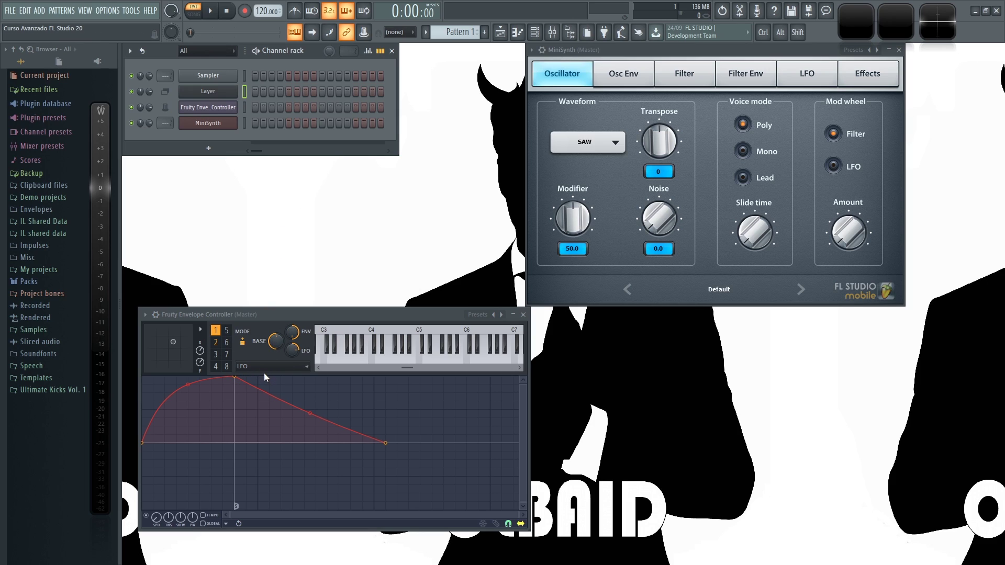
pyautogui.press('z')
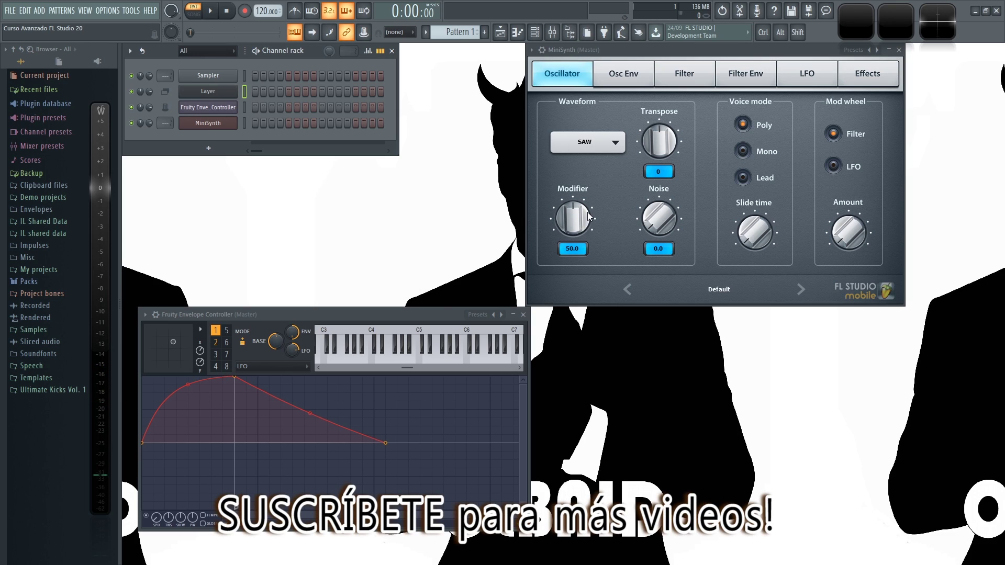
# Look through the available modulation modes and the other articulators, ending back on articulator 1
pyautogui.click(221, 337)
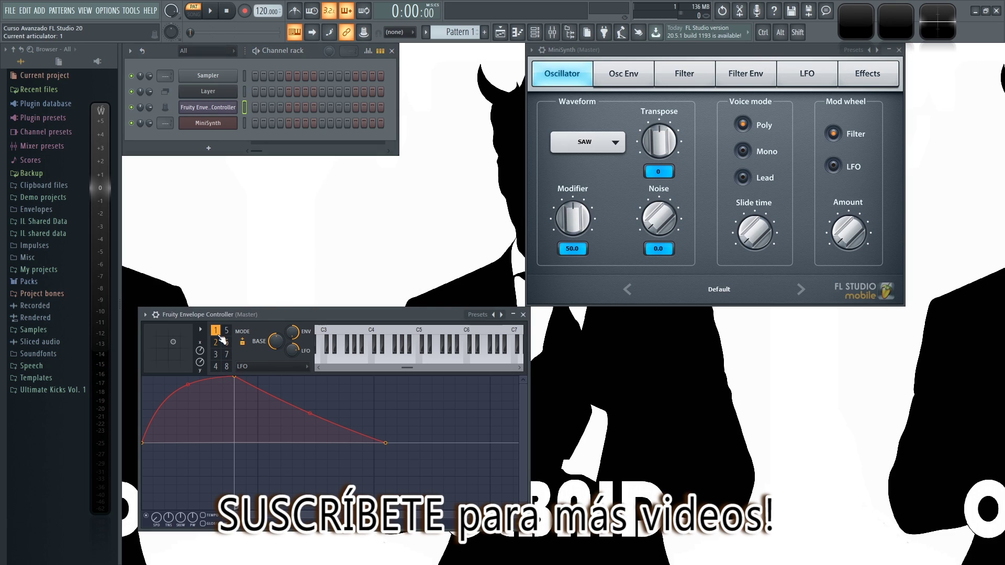
pyautogui.click(262, 367)
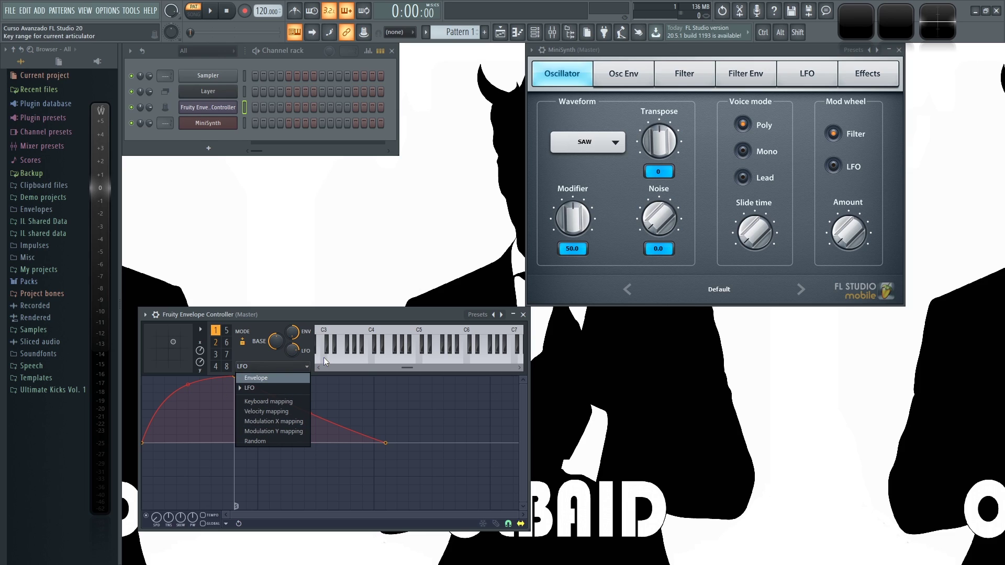
pyautogui.click(297, 368)
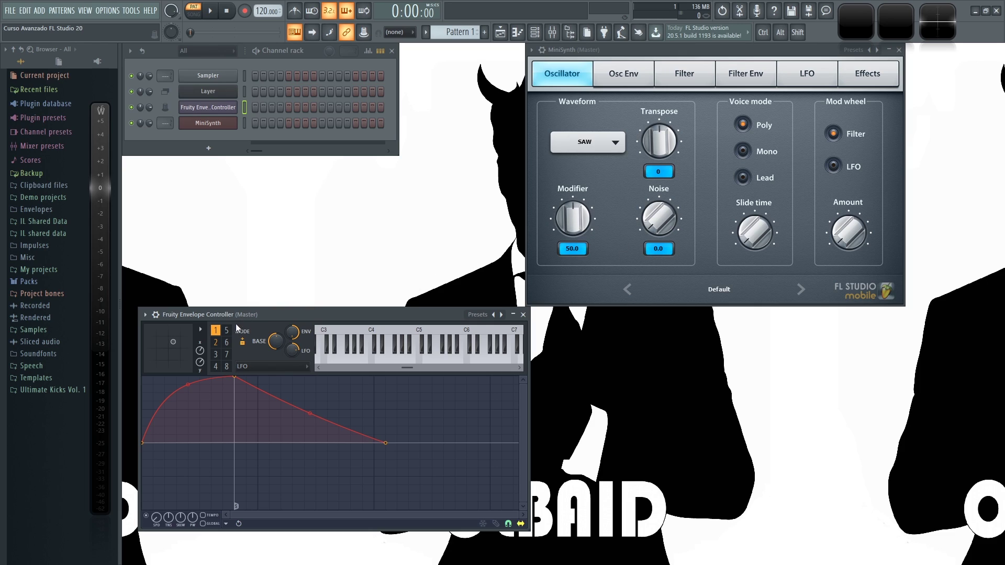
pyautogui.click(216, 343)
pyautogui.click(226, 366)
pyautogui.click(230, 344)
pyautogui.click(222, 333)
pyautogui.click(228, 355)
pyautogui.click(216, 330)
pyautogui.click(355, 338)
# Link MiniSynth's Transpose knob to Fruity Envelope Controller - Articulator 2 and audition it through the Layer channel
pyautogui.click(687, 50)
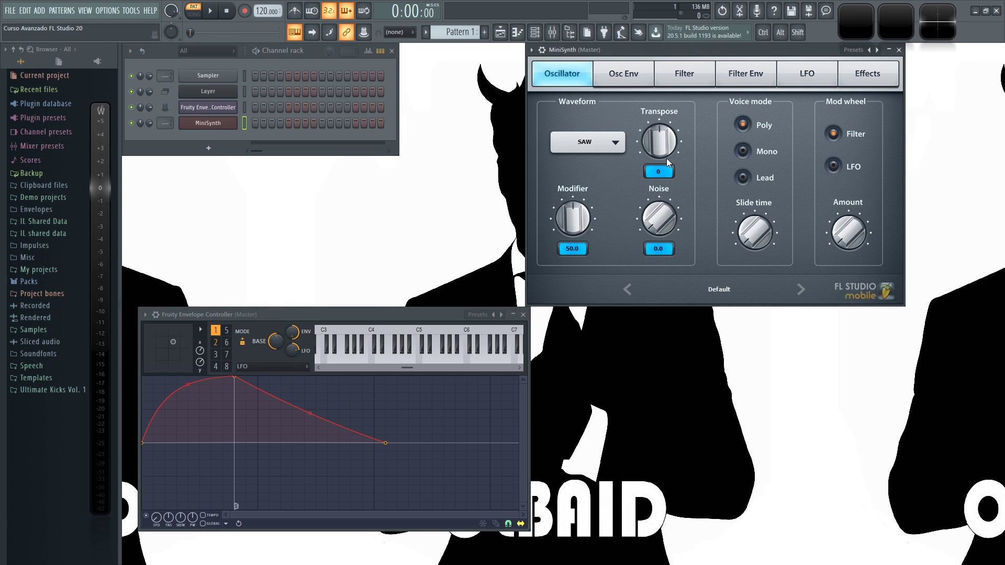
pyautogui.scroll(6, 662, 151)
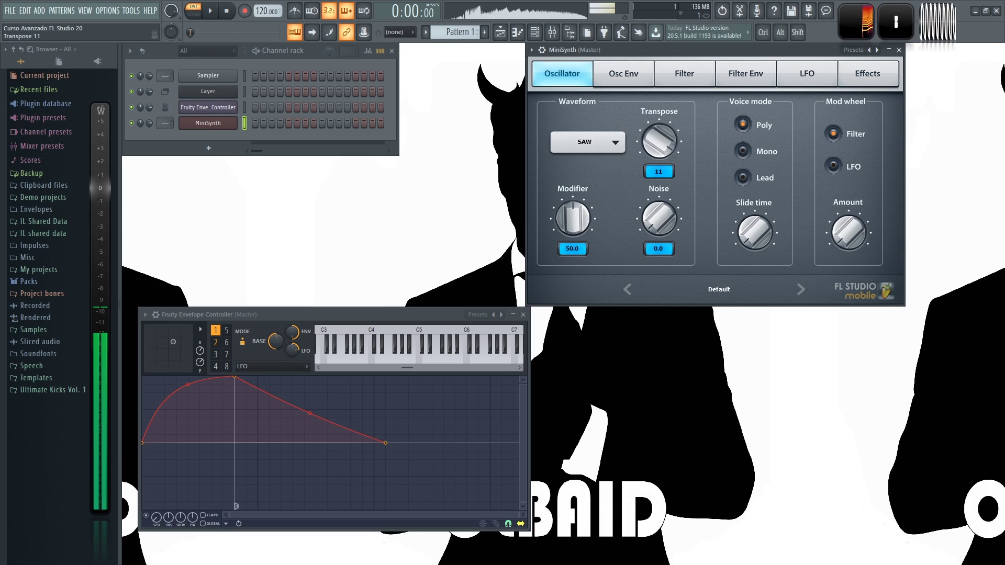
pyautogui.rightClick(667, 151)
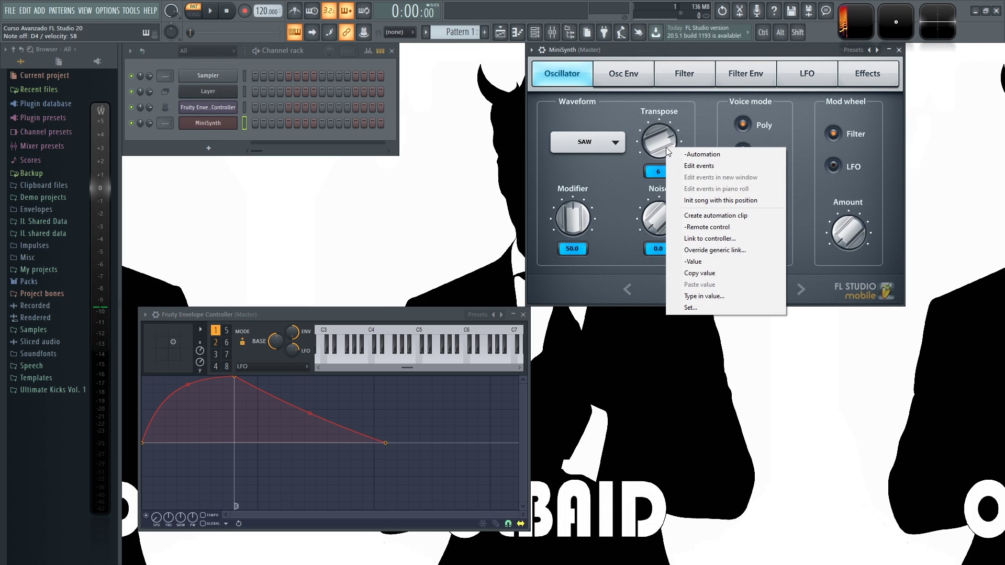
pyautogui.click(725, 238)
pyautogui.click(530, 263)
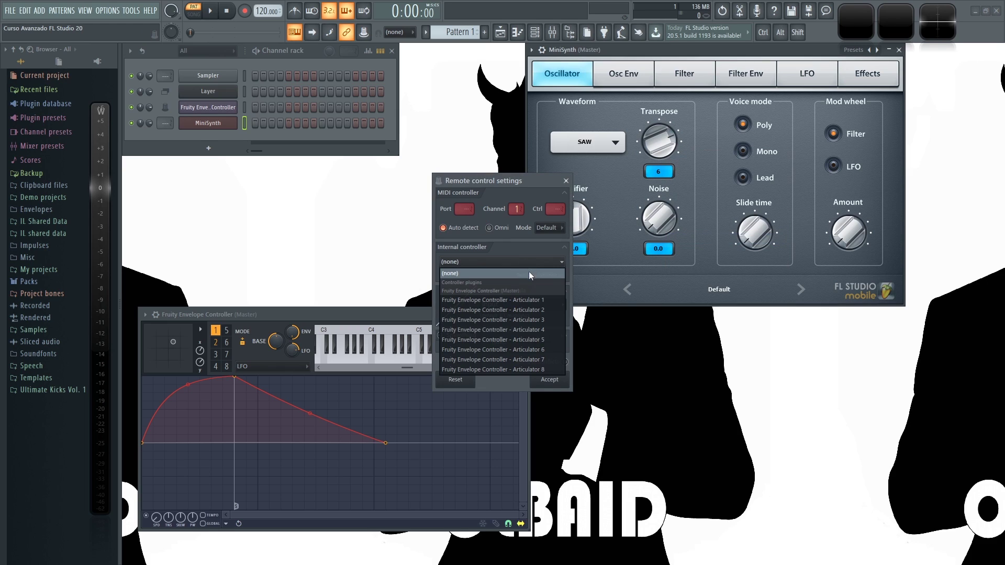
pyautogui.click(539, 311)
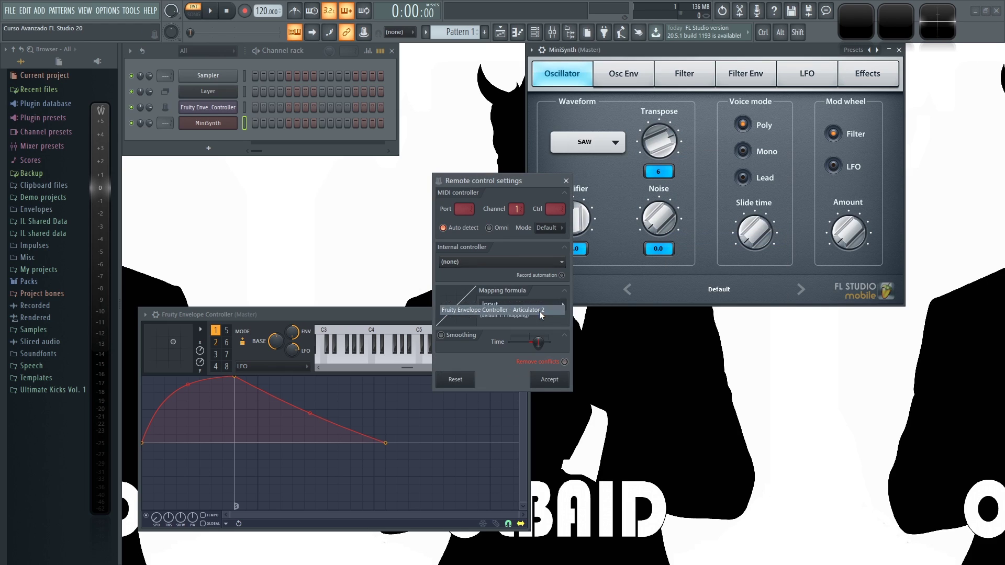
pyautogui.click(559, 381)
pyautogui.click(243, 93)
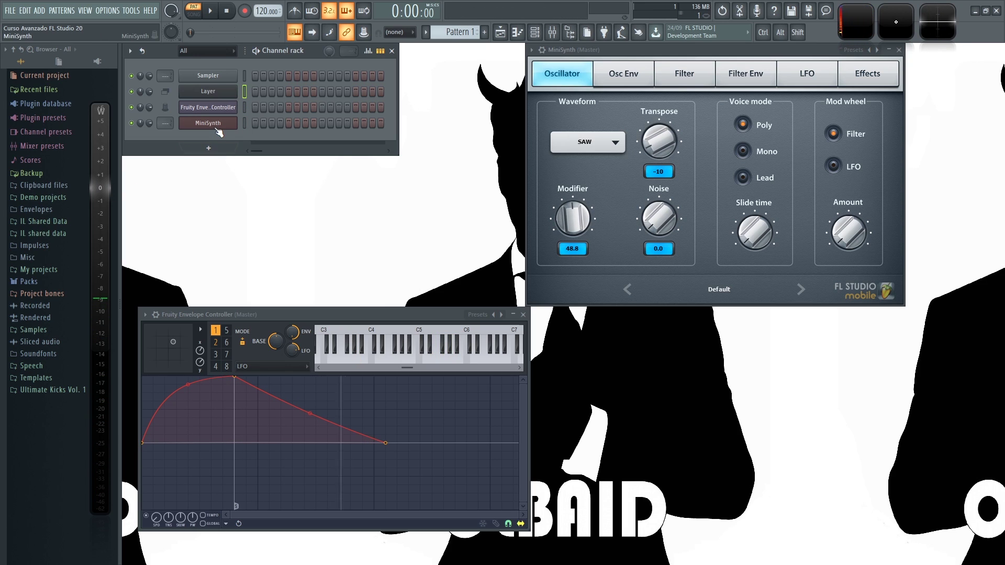
# Set articulator 3's Random mapping to a straight line rising from below the middle level to above it
pyautogui.click(216, 356)
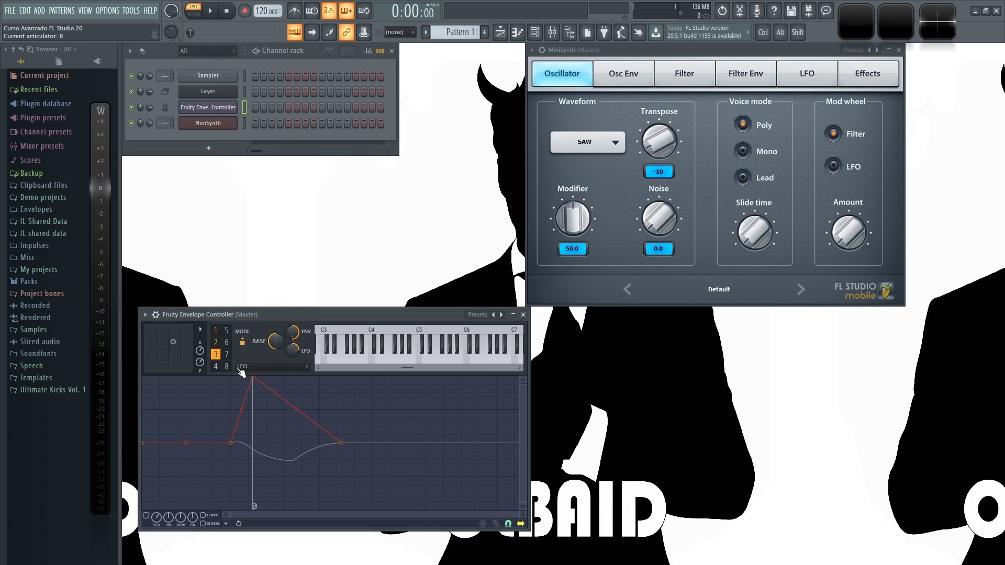
pyautogui.click(262, 369)
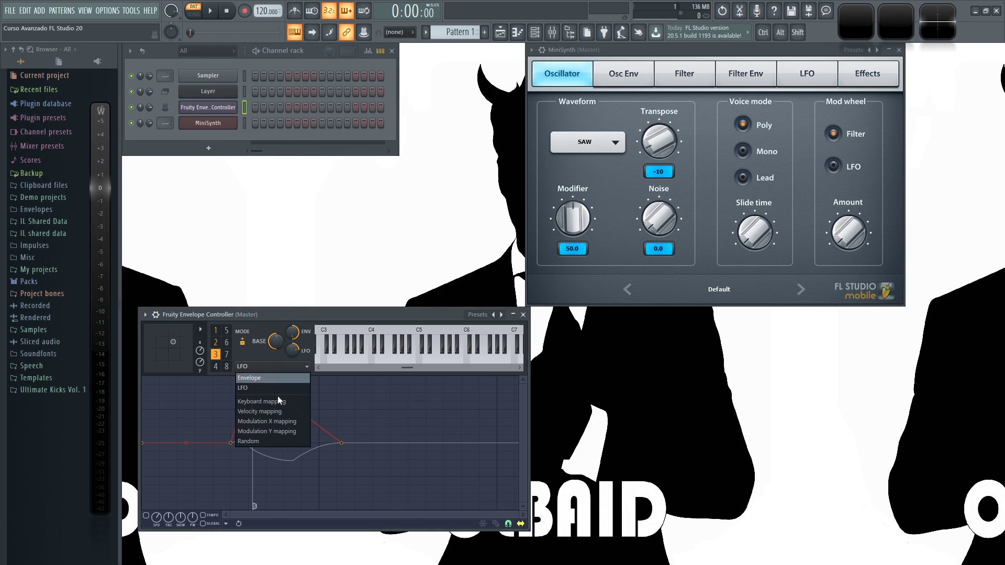
pyautogui.click(254, 441)
pyautogui.moveTo(145, 444); pyautogui.dragTo(143, 476)
pyautogui.moveTo(520, 443); pyautogui.dragTo(518, 409)
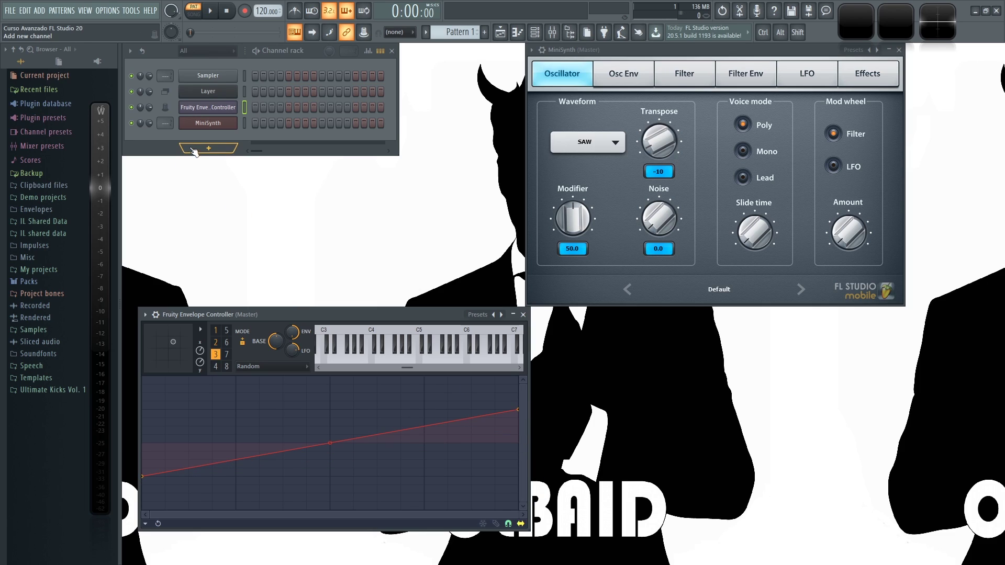
# Link the MiniSynth channel's panning knob to Fruity Envelope Controller - Articulator 3 and audition it through the Layer channel
pyautogui.rightClick(139, 124)
pyautogui.click(162, 209)
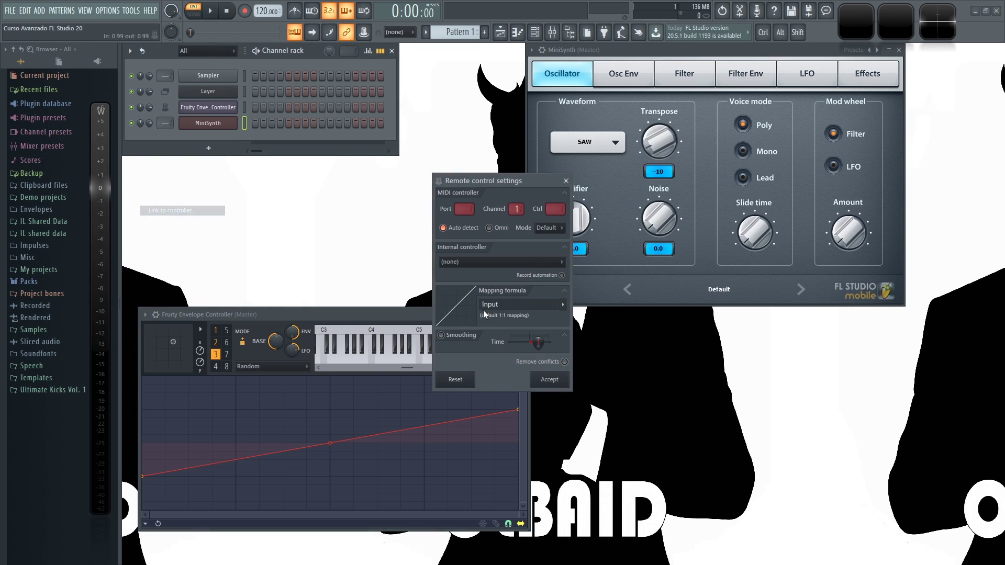
pyautogui.click(500, 262)
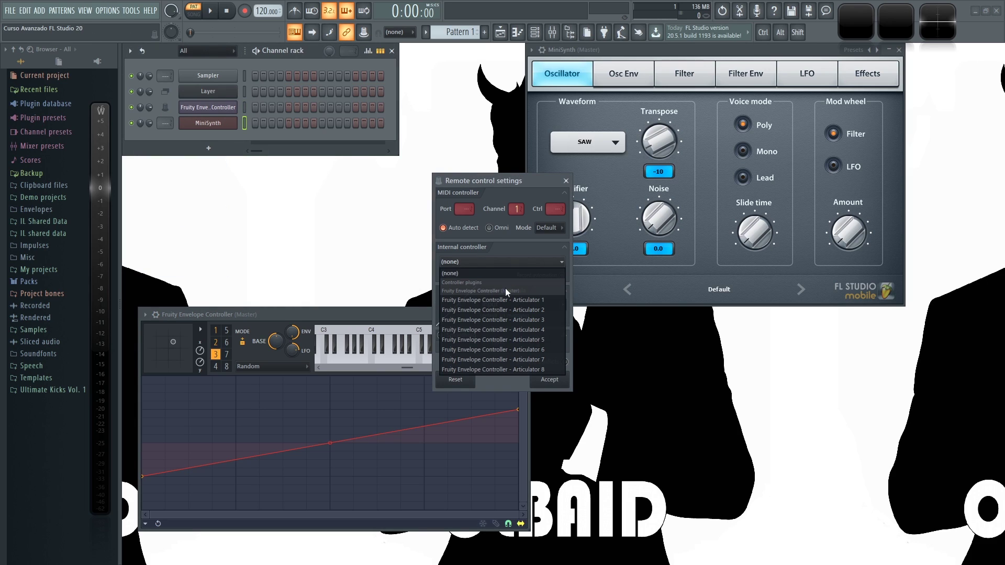
pyautogui.click(531, 317)
pyautogui.click(550, 379)
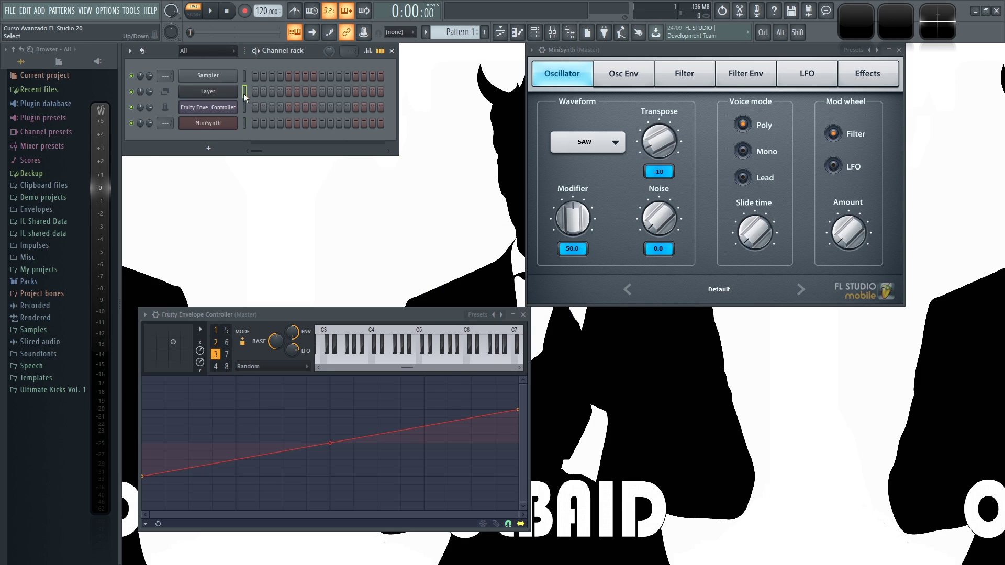
pyautogui.click(244, 94)
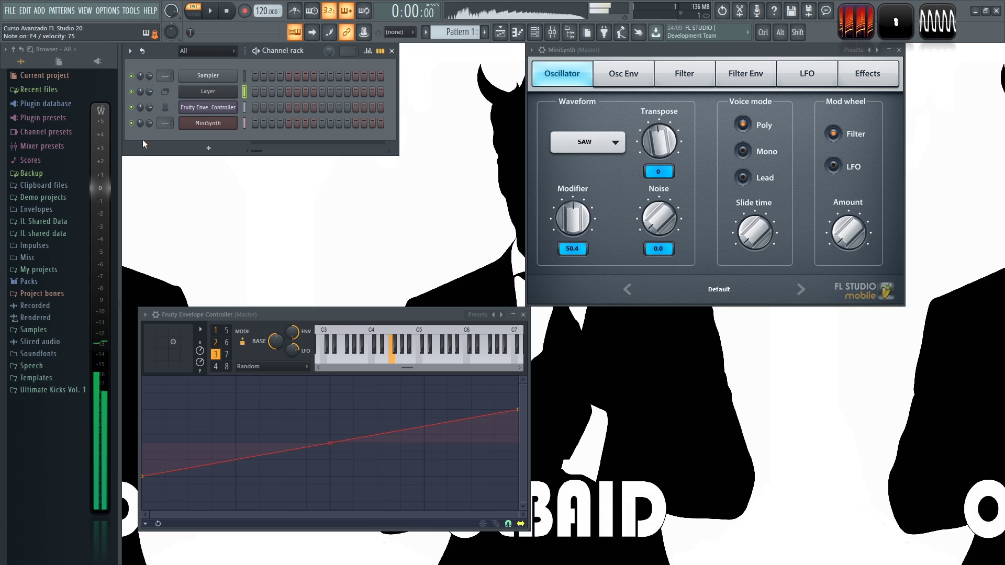
pyautogui.moveTo(137, 124); pyautogui.dragTo(146, 137)
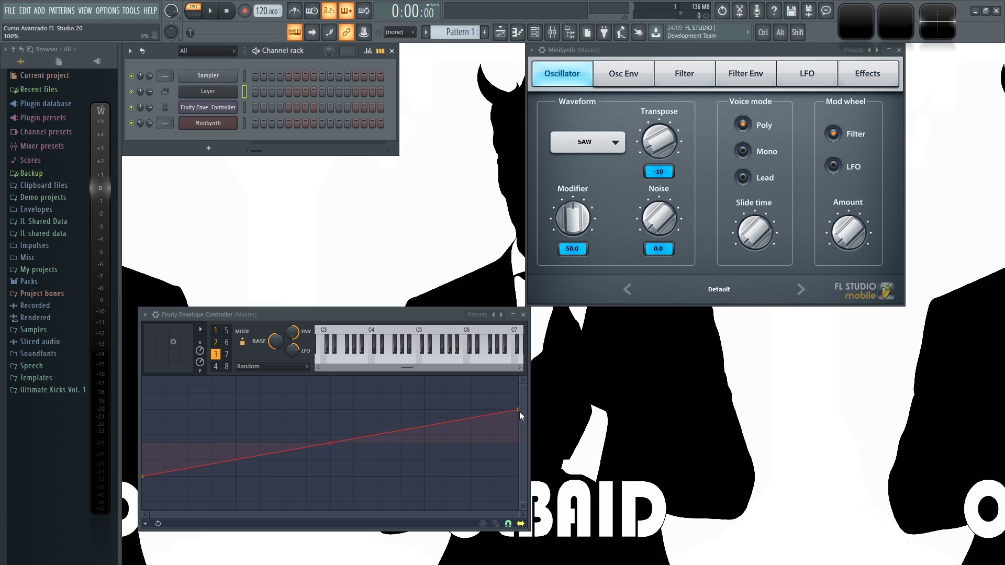
# Audition the Layer channel with several different notes to hear the random articulator modulate the MiniSynth channel's panning
pyautogui.press('m')
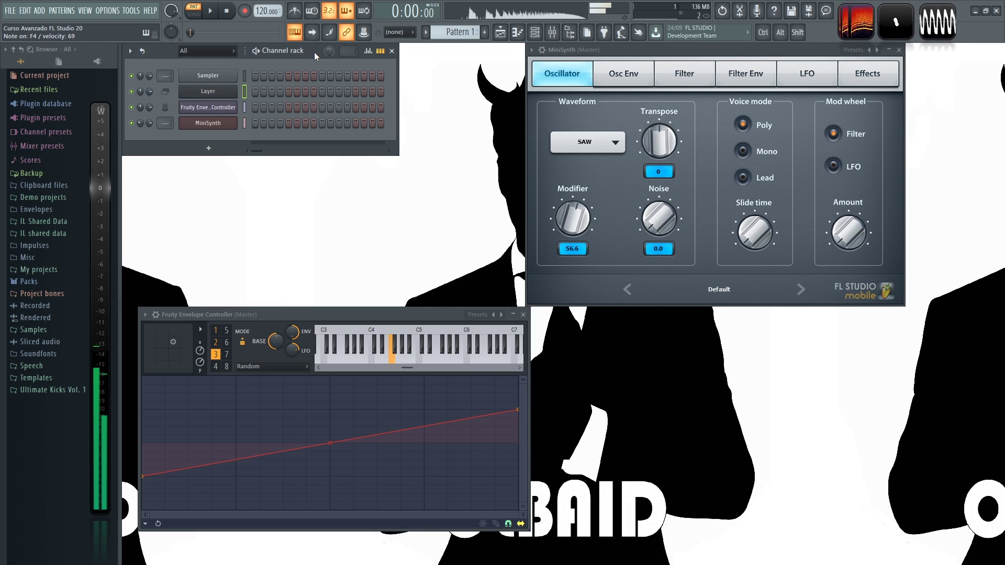
pyautogui.press('n')
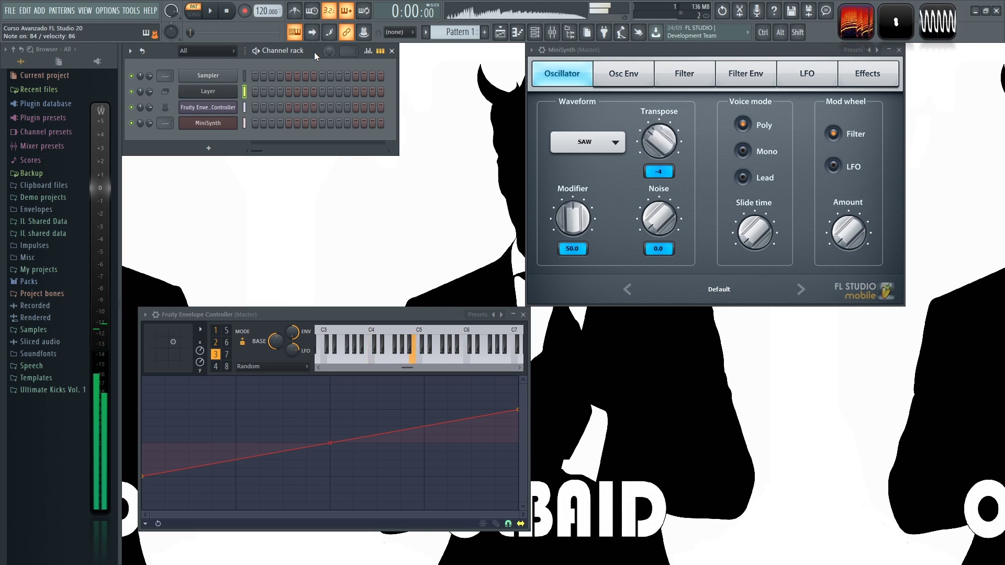
pyautogui.press('z')
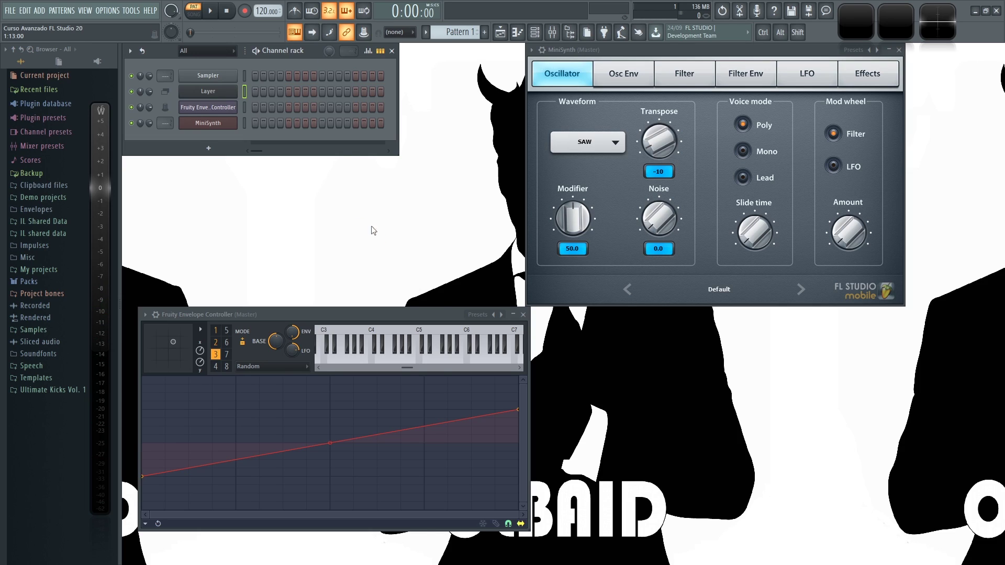
# Add a Patcher channel to the channel rack and close the standalone Fruity Envelope Controller window
pyautogui.click(219, 149)
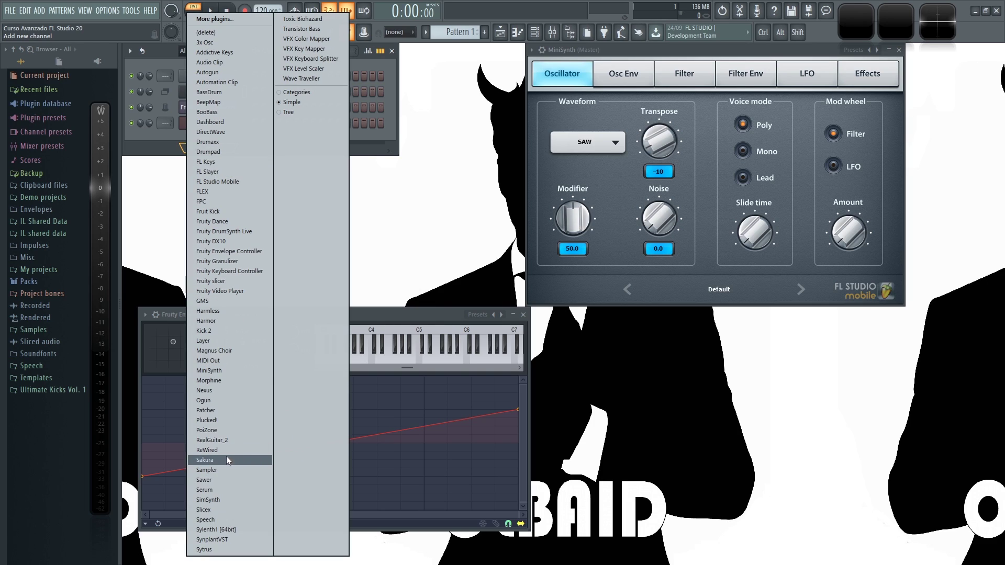
pyautogui.click(214, 410)
pyautogui.moveTo(317, 182); pyautogui.dragTo(348, 173)
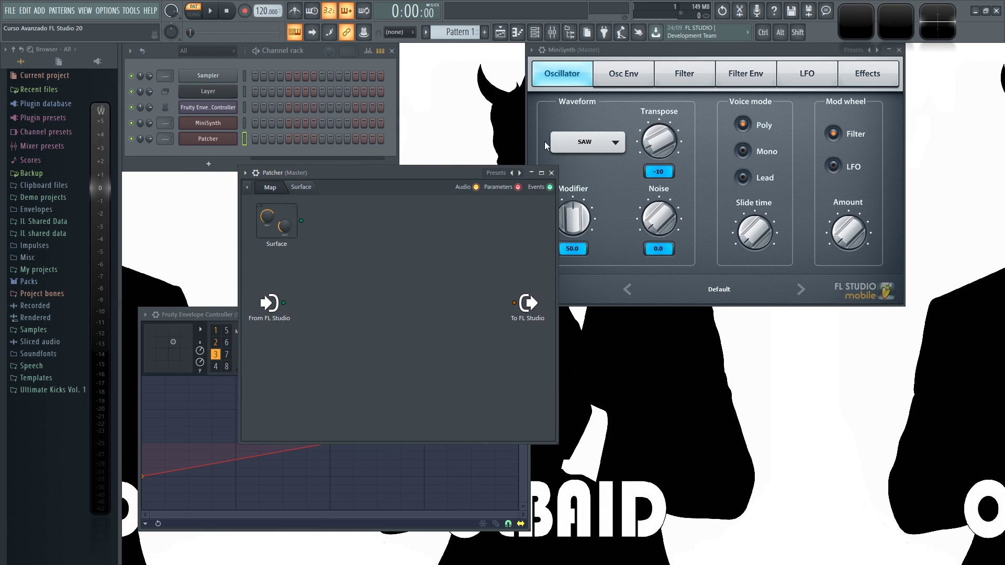
pyautogui.moveTo(459, 171); pyautogui.dragTo(617, 103)
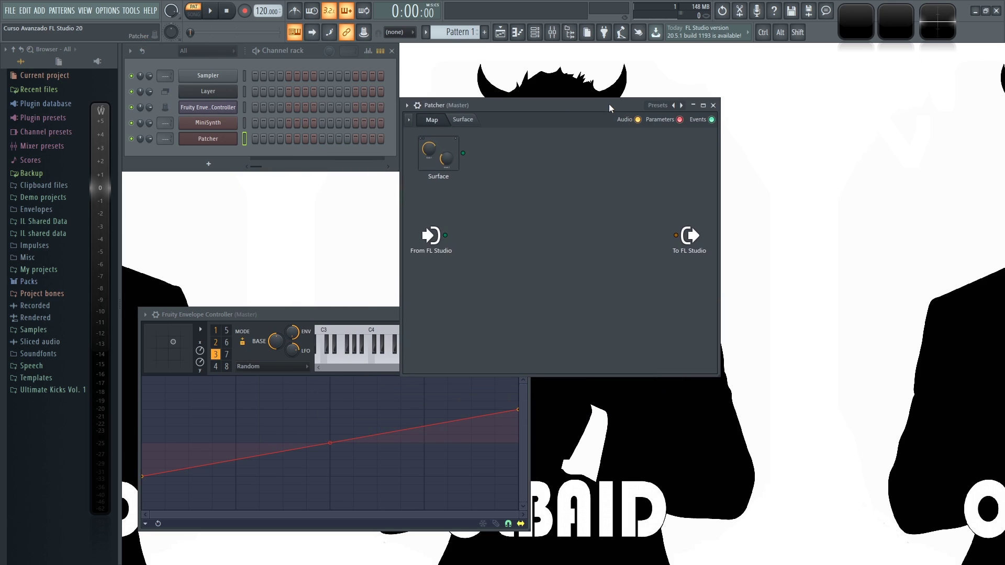
pyautogui.moveTo(282, 315); pyautogui.dragTo(291, 315)
pyautogui.click(532, 315)
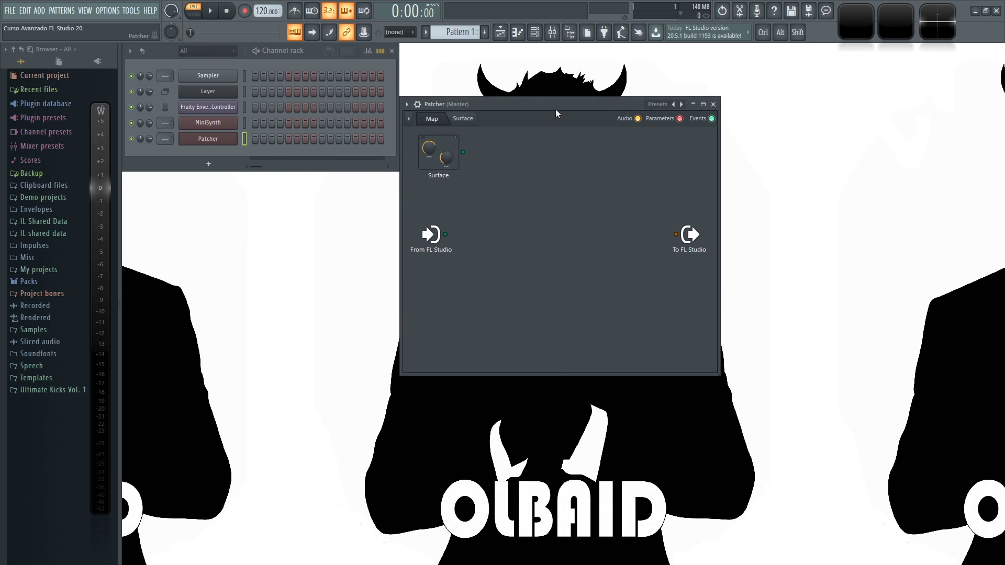
# Enlarge the Patcher window and reposition it to give the map more working room
pyautogui.moveTo(555, 107); pyautogui.dragTo(457, 116)
pyautogui.moveTo(623, 385); pyautogui.dragTo(837, 468)
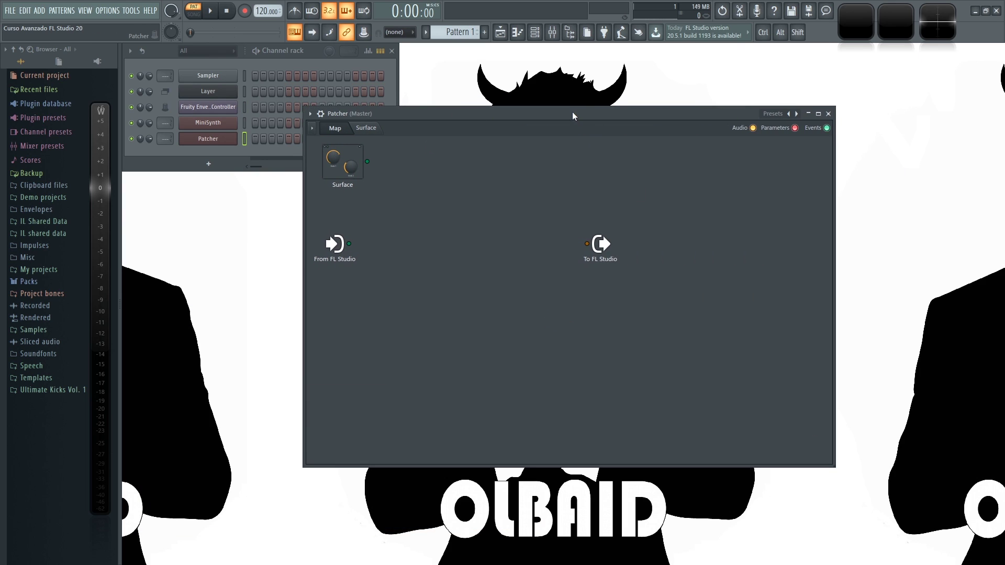
pyautogui.moveTo(575, 116); pyautogui.dragTo(525, 132)
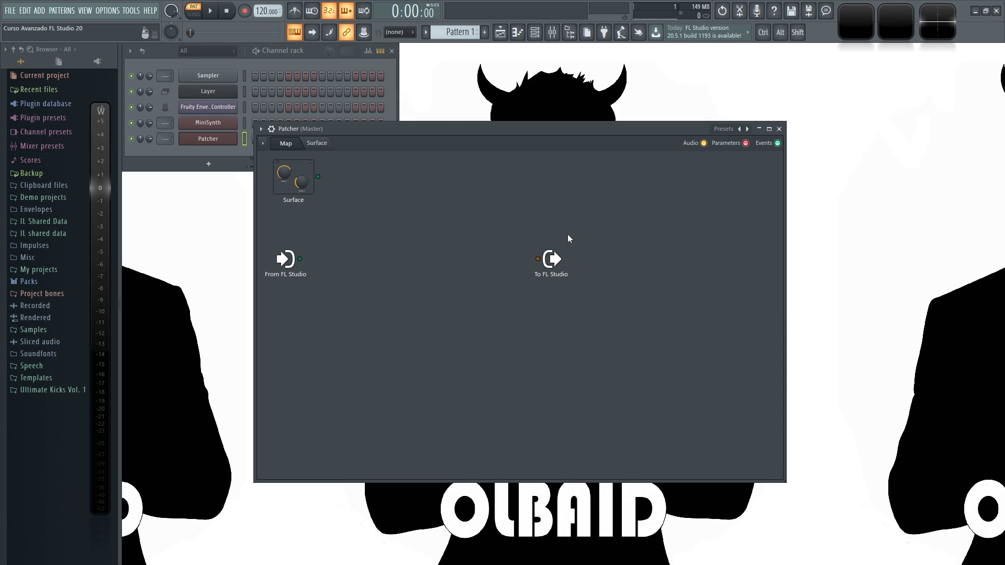
# Add a Fruity Envelope Controller to the Patcher map and place it below the From FL Studio module
pyautogui.rightClick(347, 377)
pyautogui.moveTo(422, 391)
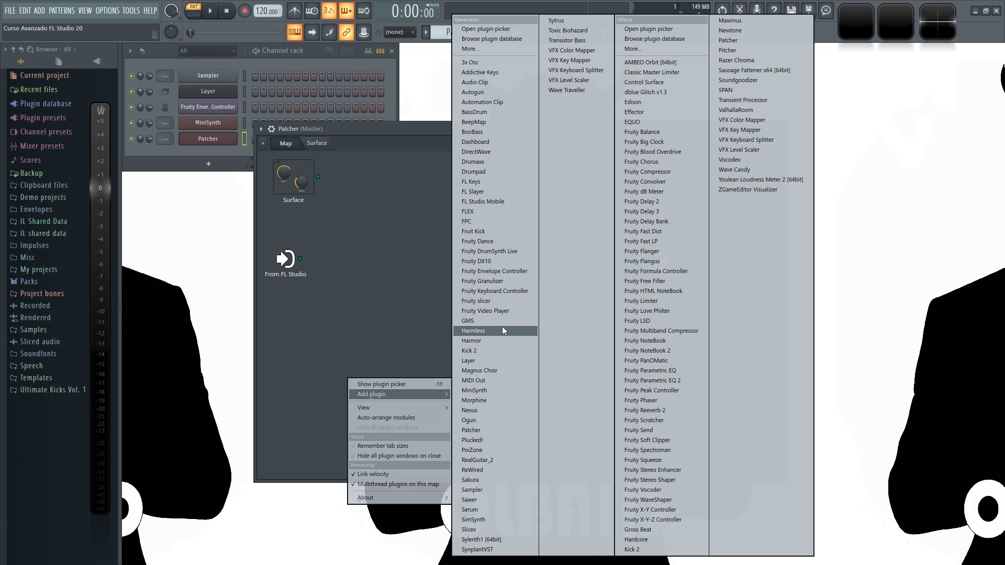
pyautogui.click(512, 271)
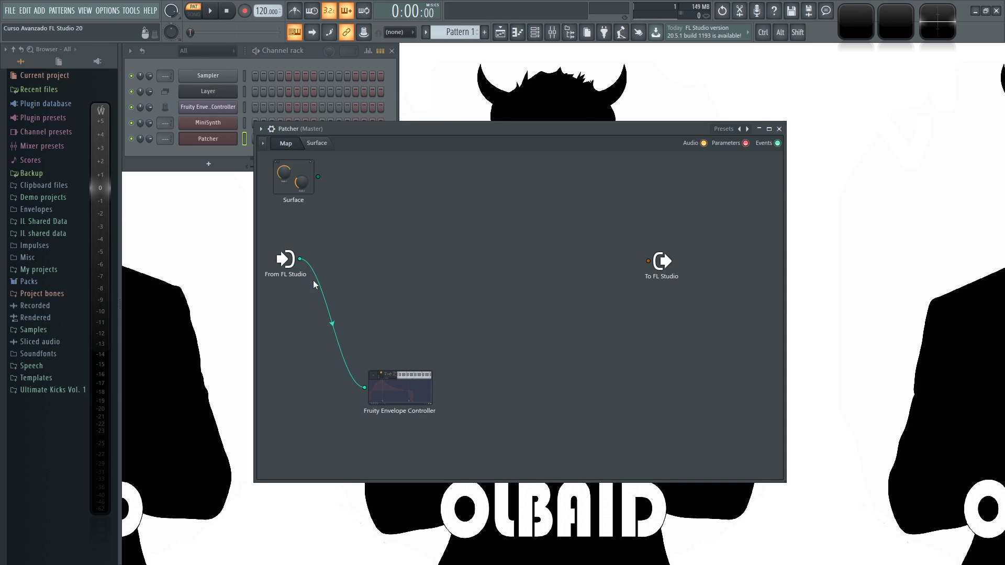
pyautogui.moveTo(401, 390); pyautogui.dragTo(386, 400)
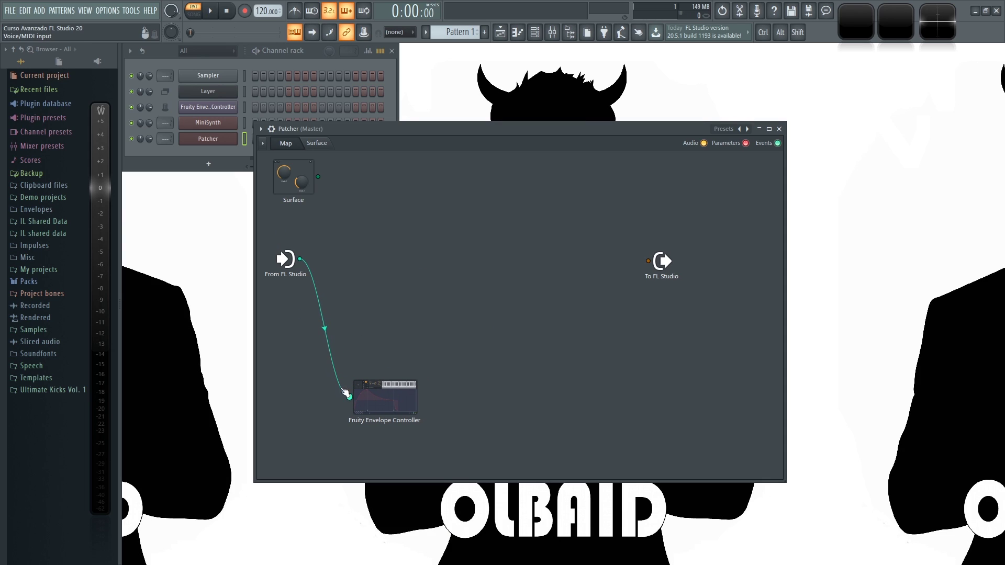
pyautogui.moveTo(349, 399); pyautogui.dragTo(342, 399)
# Add a MiniSynth to the Patcher map between the From FL Studio and To FL Studio modules
pyautogui.rightClick(436, 256)
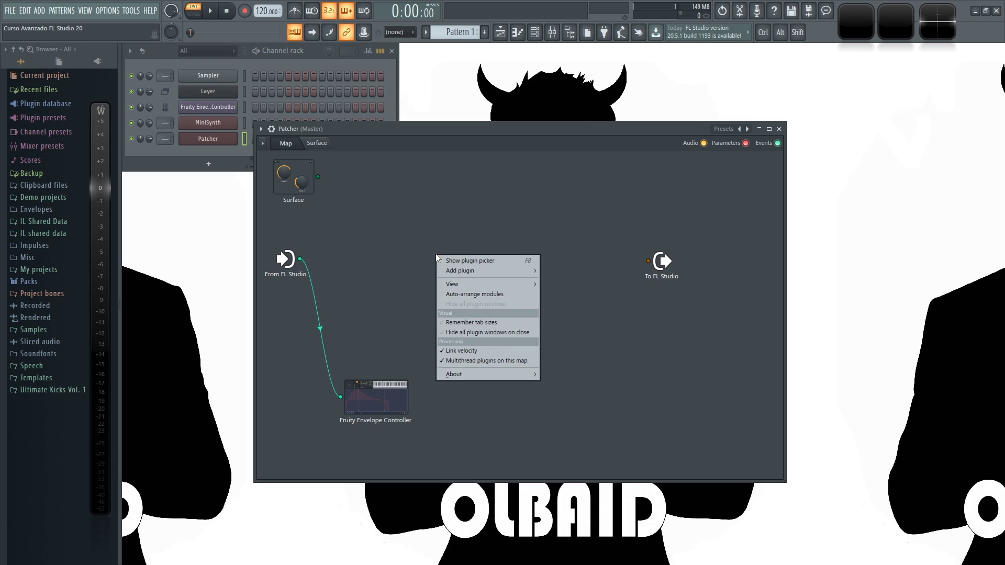
pyautogui.moveTo(530, 271)
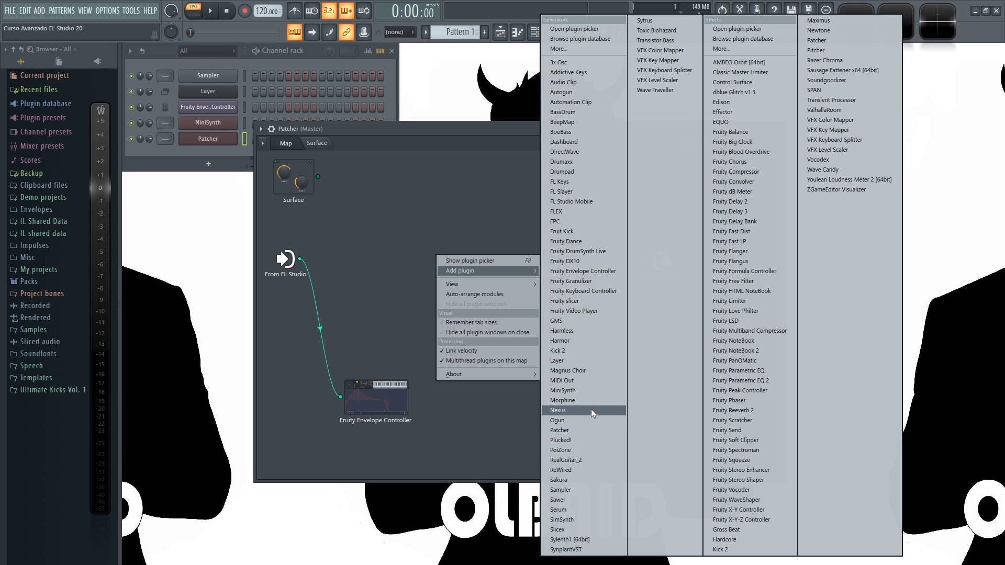
pyautogui.click(574, 389)
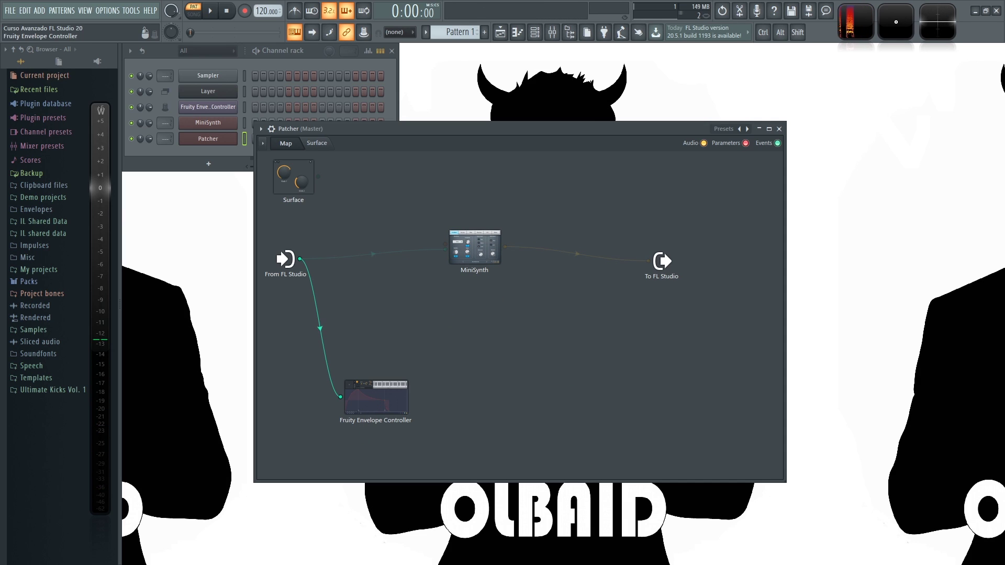
# Activate all articulator controller outputs on Patcher's Fruity Envelope Controller module
pyautogui.moveTo(391, 409); pyautogui.dragTo(371, 400)
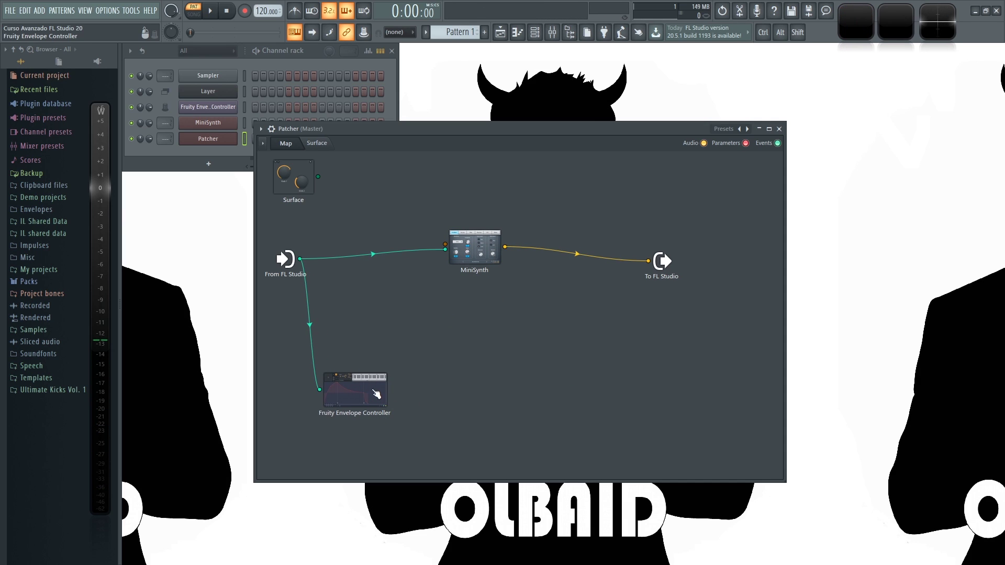
pyautogui.rightClick(375, 393)
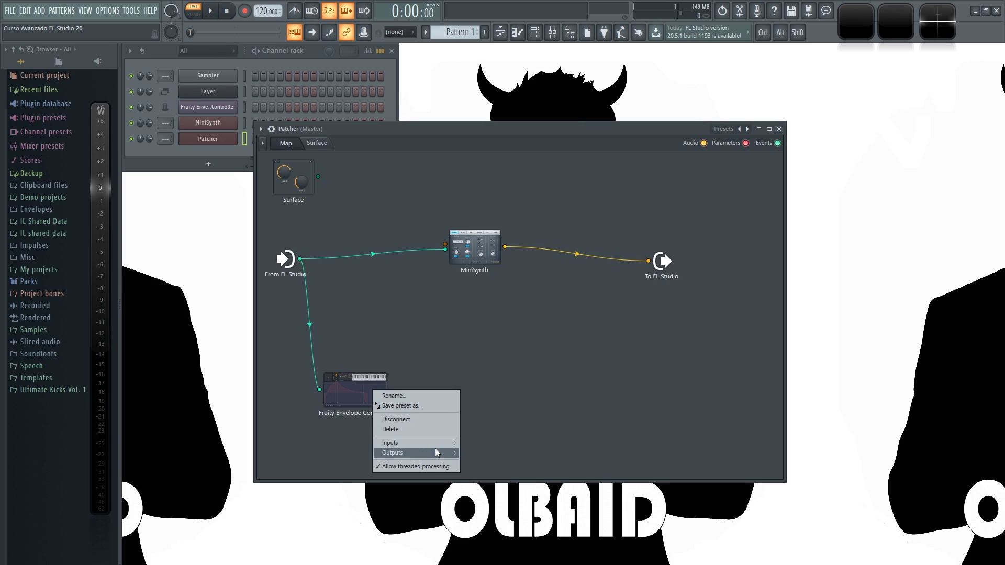
pyautogui.moveTo(389, 454)
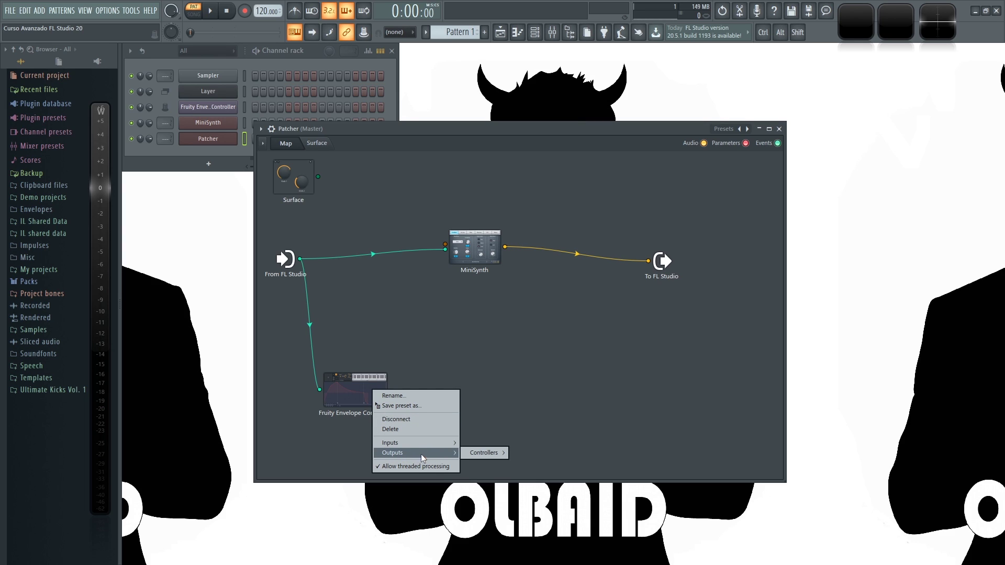
pyautogui.moveTo(484, 453)
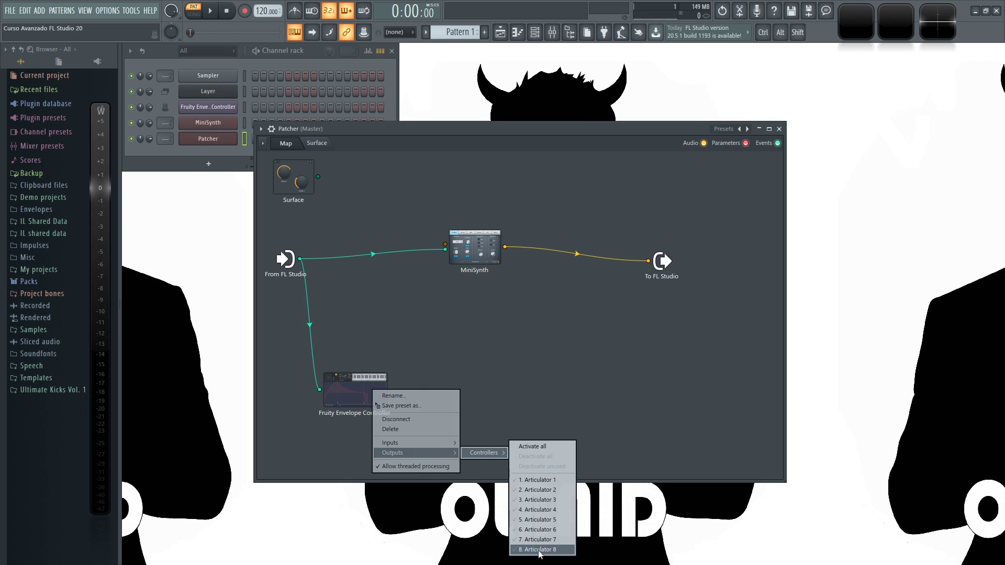
pyautogui.click(539, 448)
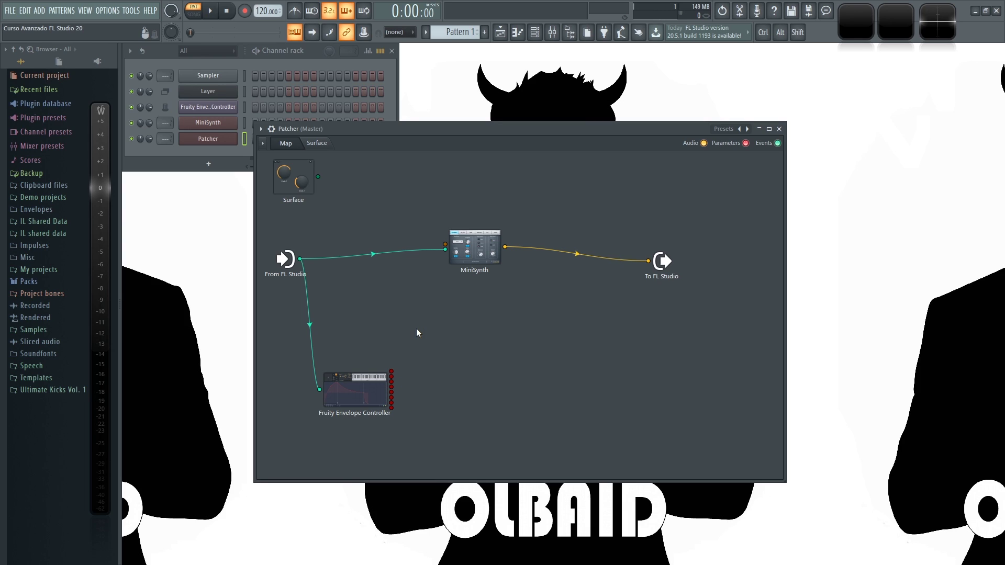
# Turn on the Distortion effect in Patcher's MiniSynth and set its Decimator to 97.8
pyautogui.moveTo(391, 372); pyautogui.dragTo(446, 244)
pyautogui.doubleClick(478, 255)
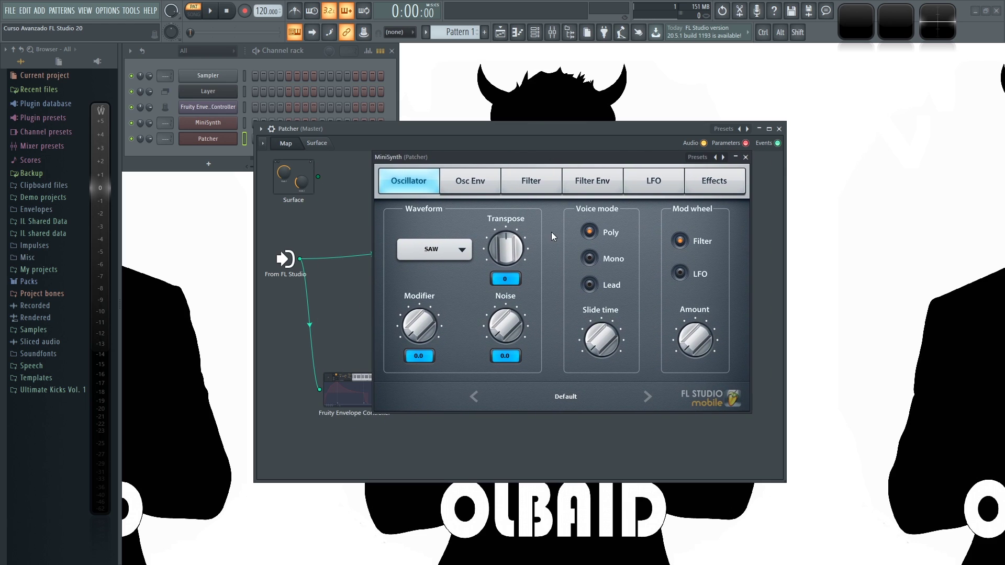
pyautogui.click(718, 181)
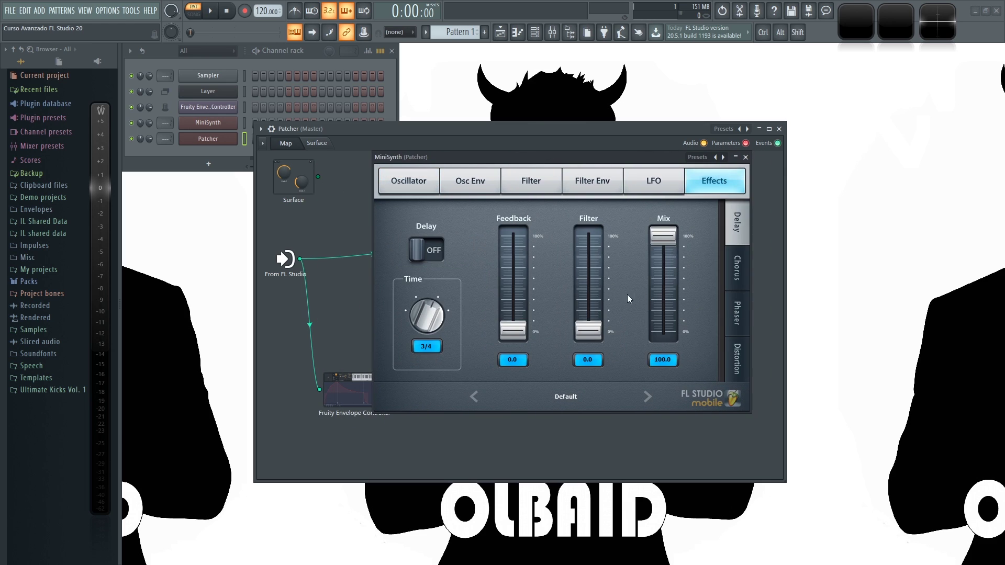
pyautogui.click(738, 358)
pyautogui.click(427, 254)
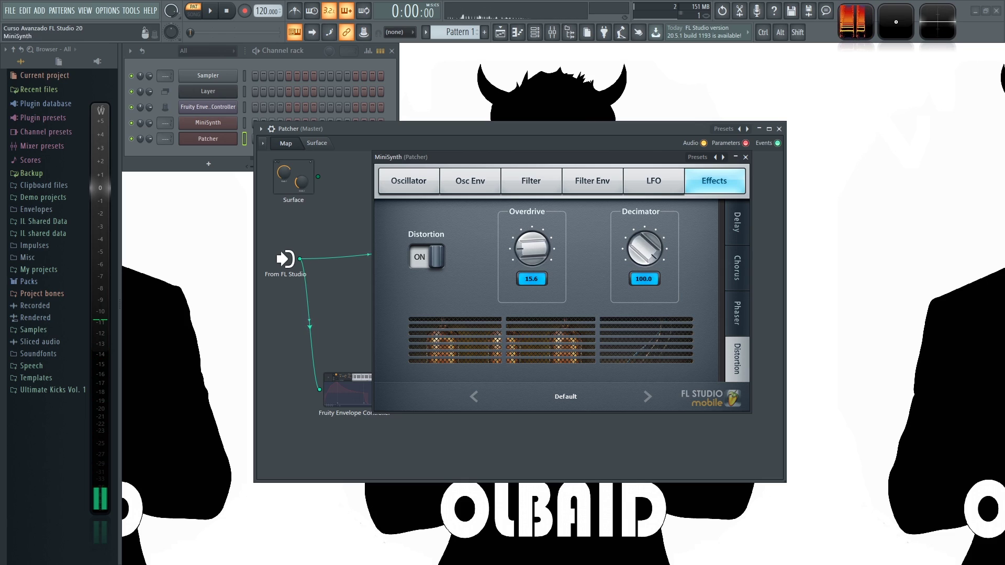
pyautogui.moveTo(645, 248); pyautogui.dragTo(645, 253)
# Activate the Decimator knob as a parameter input on the MiniSynth module and close the synth's window
pyautogui.rightClick(644, 254)
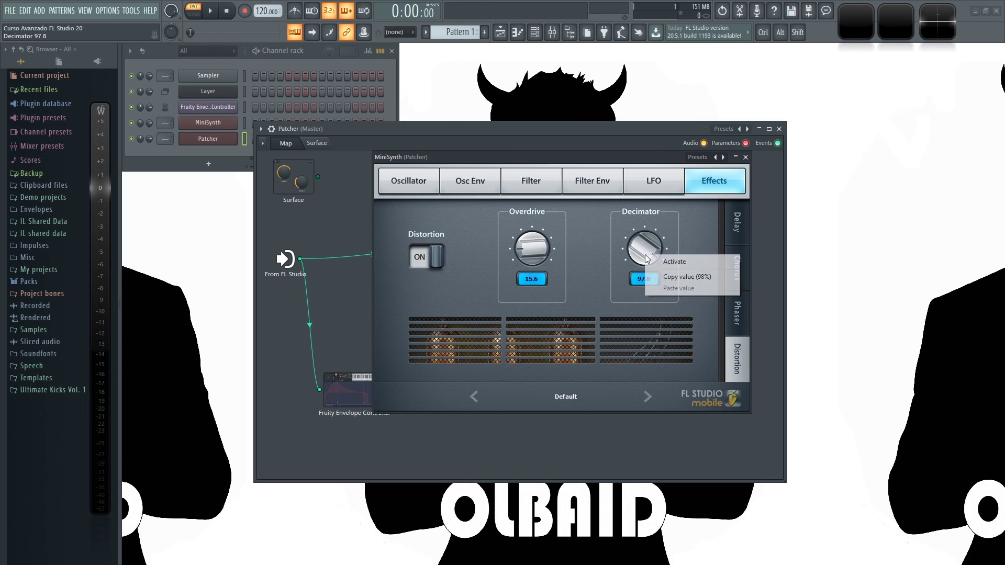
pyautogui.click(675, 261)
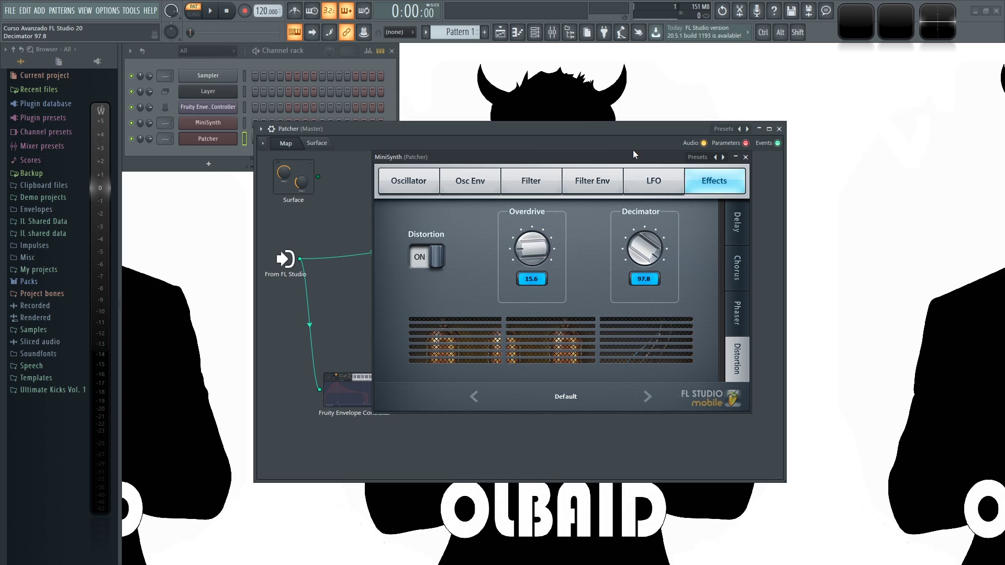
pyautogui.moveTo(626, 157); pyautogui.dragTo(578, 276)
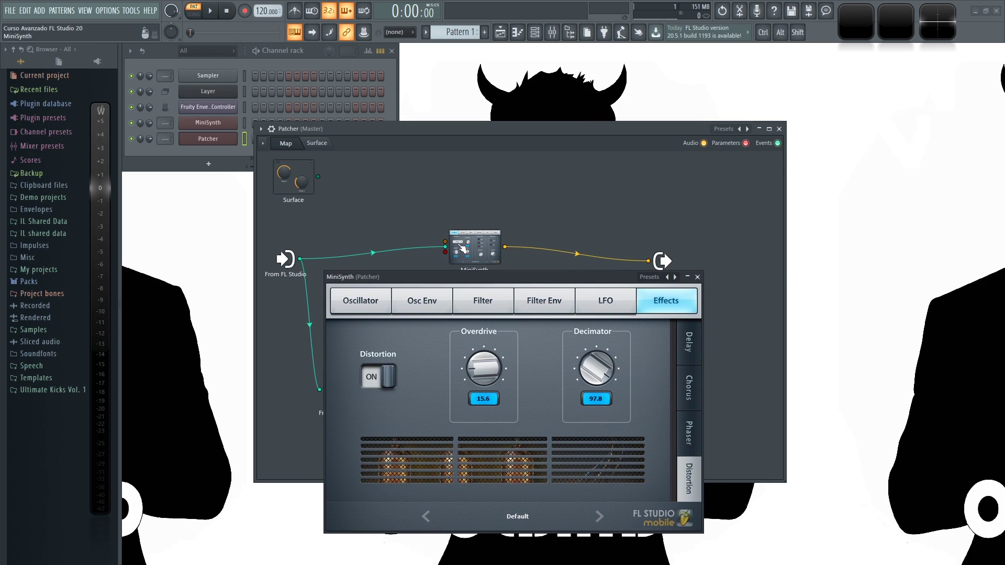
pyautogui.click(697, 277)
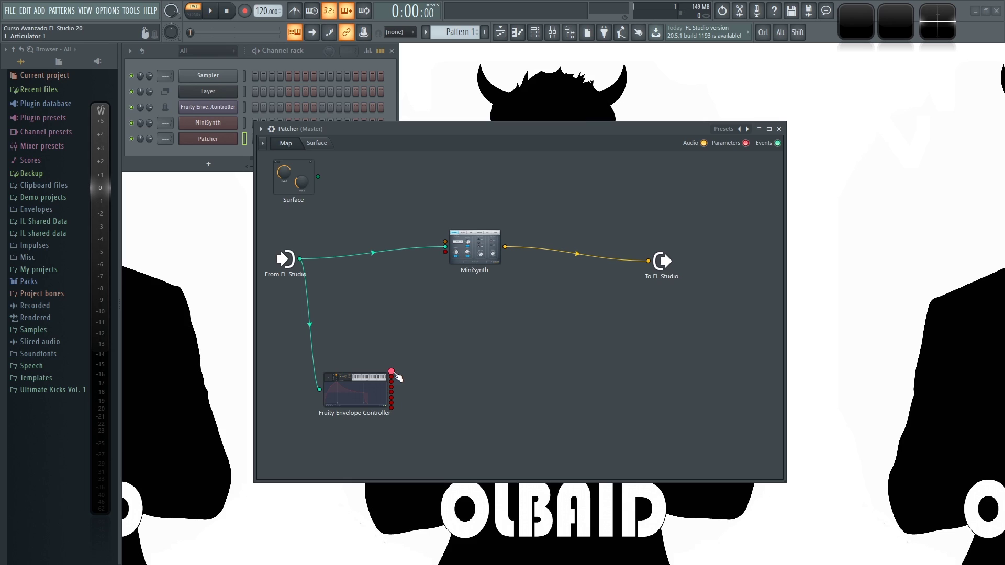
# Connect the envelope controller's Articulator 1 output to MiniSynth's Decimator input and audition notes while watching the knob
pyautogui.moveTo(392, 372); pyautogui.dragTo(528, 246)
pyautogui.click(528, 246)
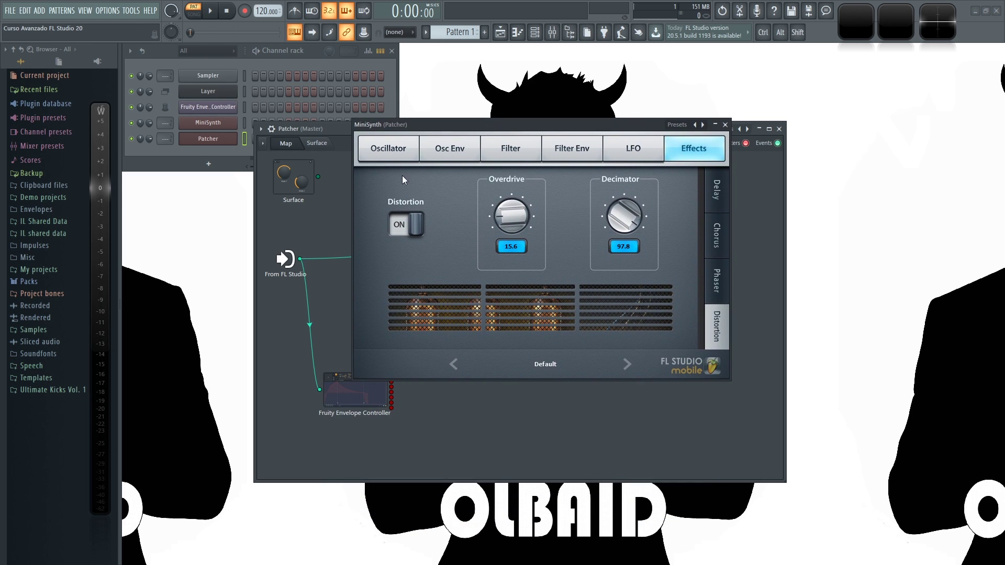
pyautogui.press('z')
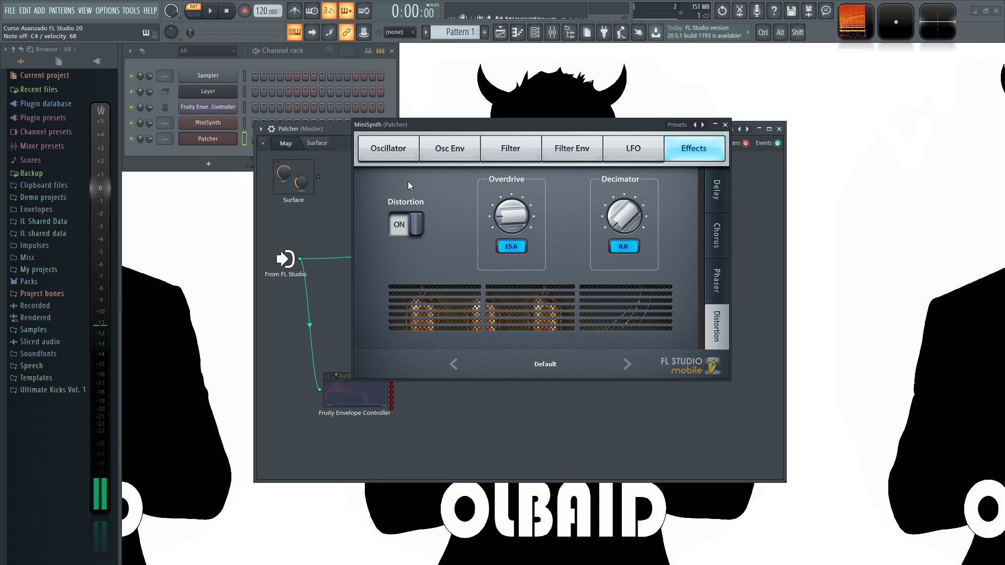
pyautogui.moveTo(325, 129); pyautogui.dragTo(348, 133)
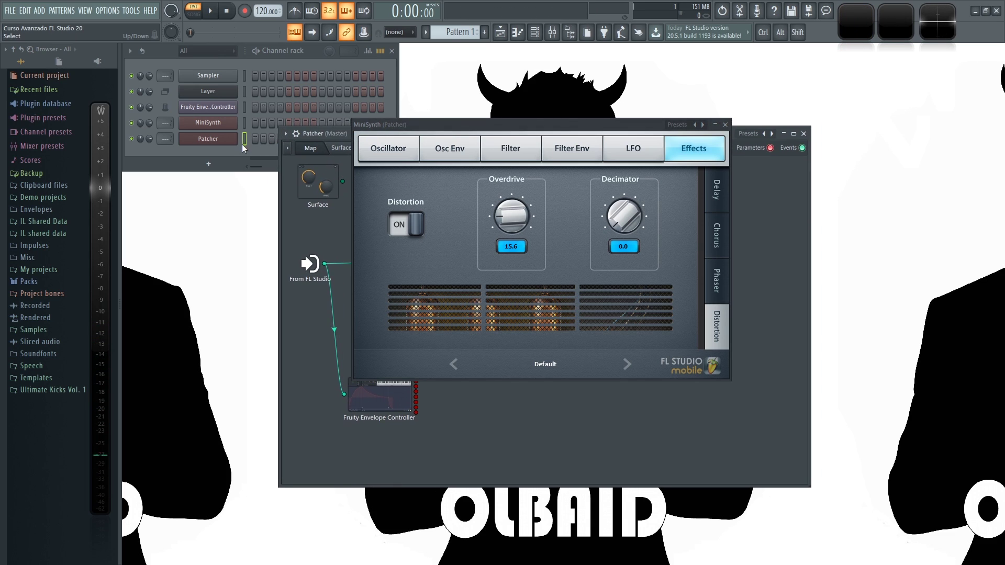
pyautogui.press('z')
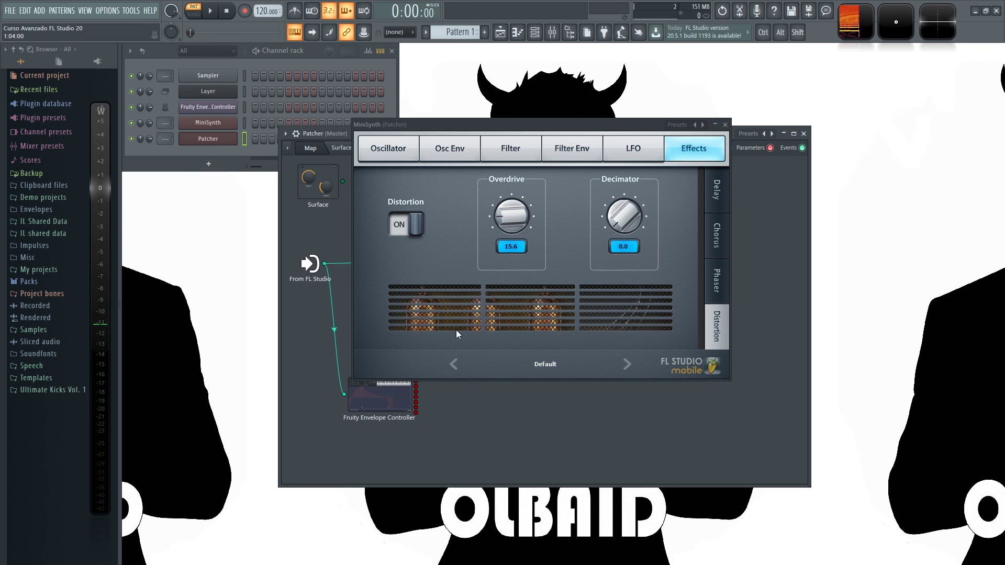
pyautogui.press('z')
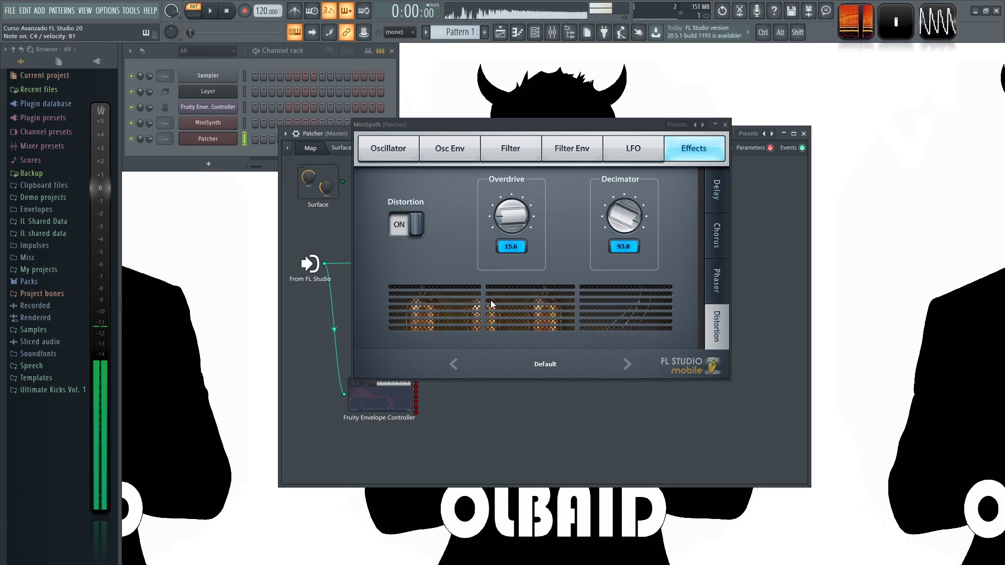
# Reshape articulator 1's envelope in Patcher to start at full level with no attack and decay in a curve to zero
pyautogui.moveTo(497, 125); pyautogui.dragTo(605, 145)
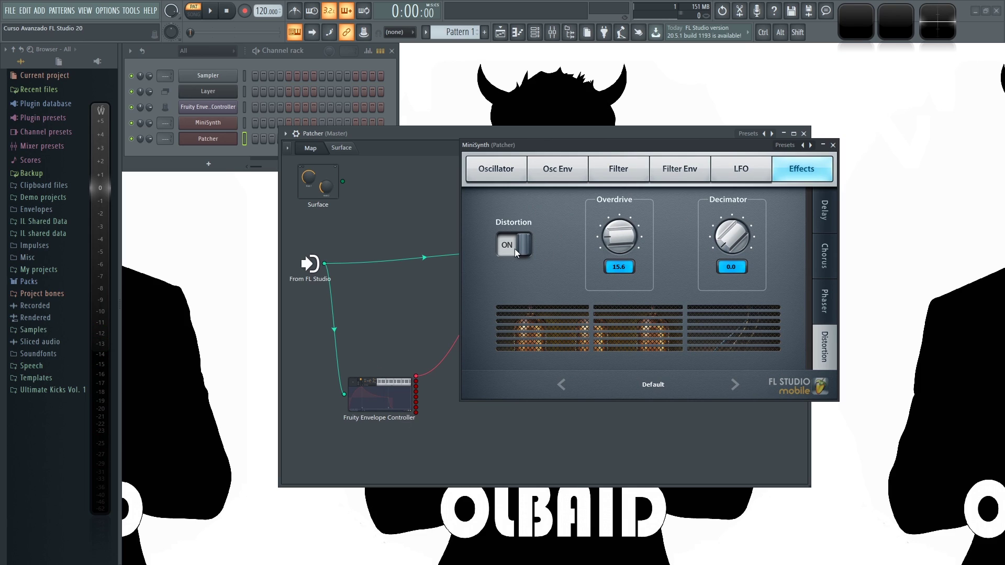
pyautogui.click(380, 390)
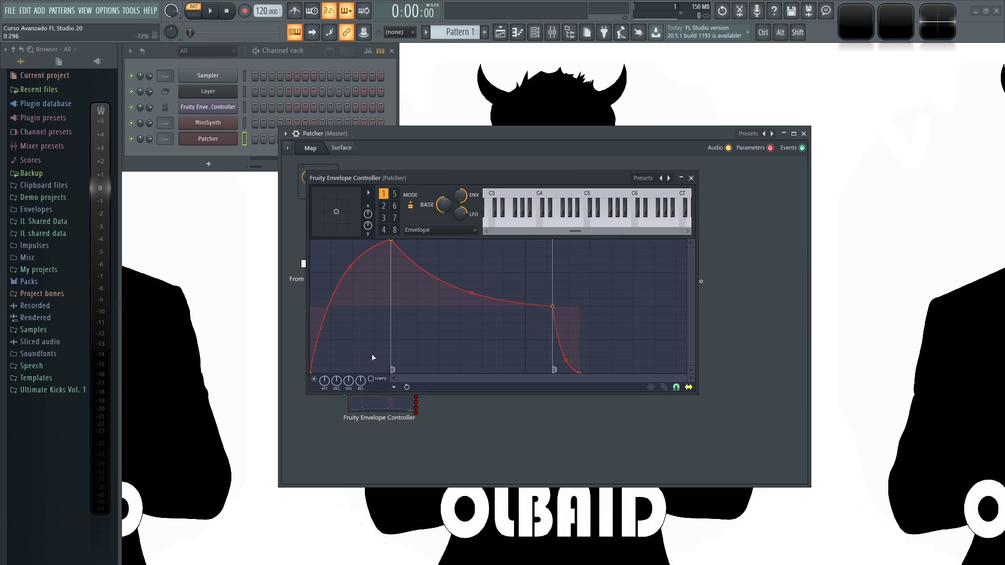
pyautogui.moveTo(390, 241); pyautogui.dragTo(311, 242)
pyautogui.moveTo(476, 311)
pyautogui.mouseDown()
pyautogui.moveTo(481, 388)
pyautogui.moveTo(547, 372)
pyautogui.mouseUp()
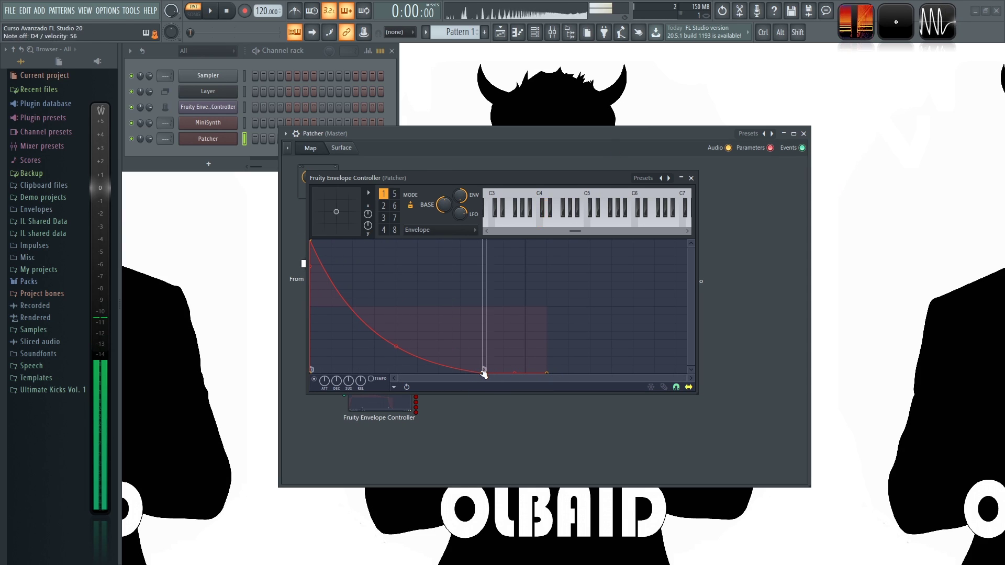
# Shorten articulator 1's decay with a bulging curve, and draw its Keyboard mapping as a descending line starting at 100%
pyautogui.moveTo(483, 370)
pyautogui.mouseDown()
pyautogui.moveTo(373, 371)
pyautogui.moveTo(341, 293)
pyautogui.moveTo(341, 240)
pyautogui.moveTo(342, 258)
pyautogui.mouseUp()
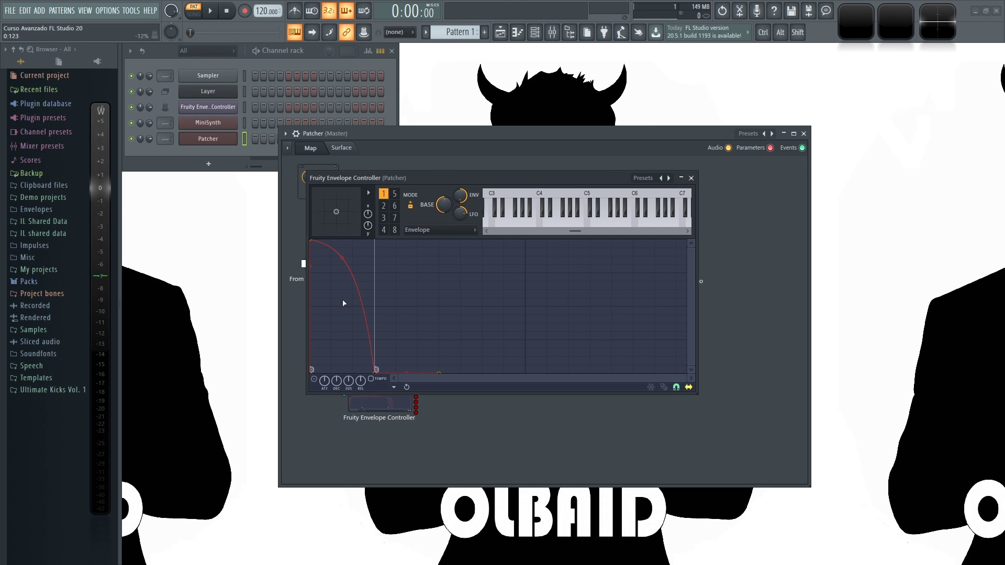
pyautogui.click(437, 229)
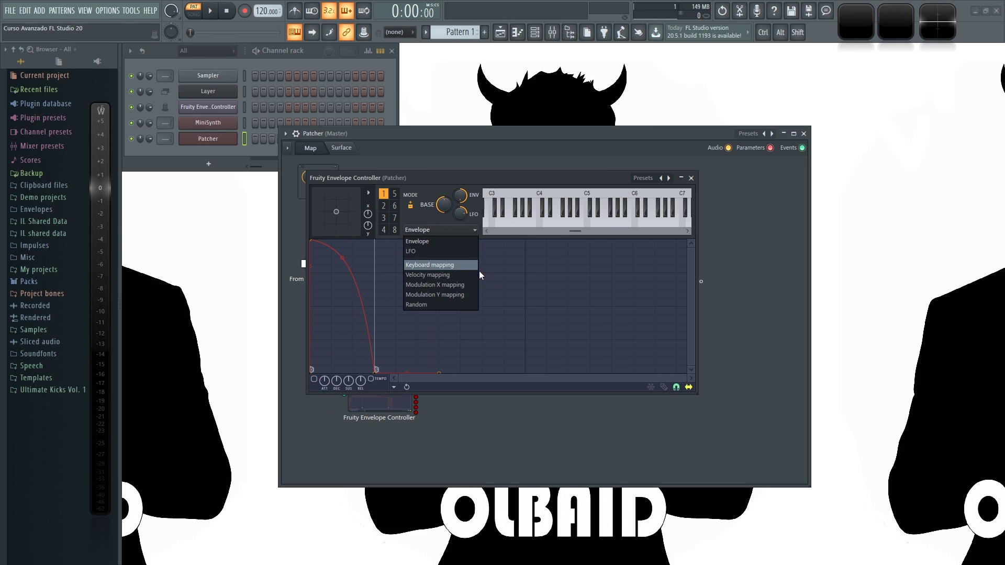
pyautogui.click(442, 265)
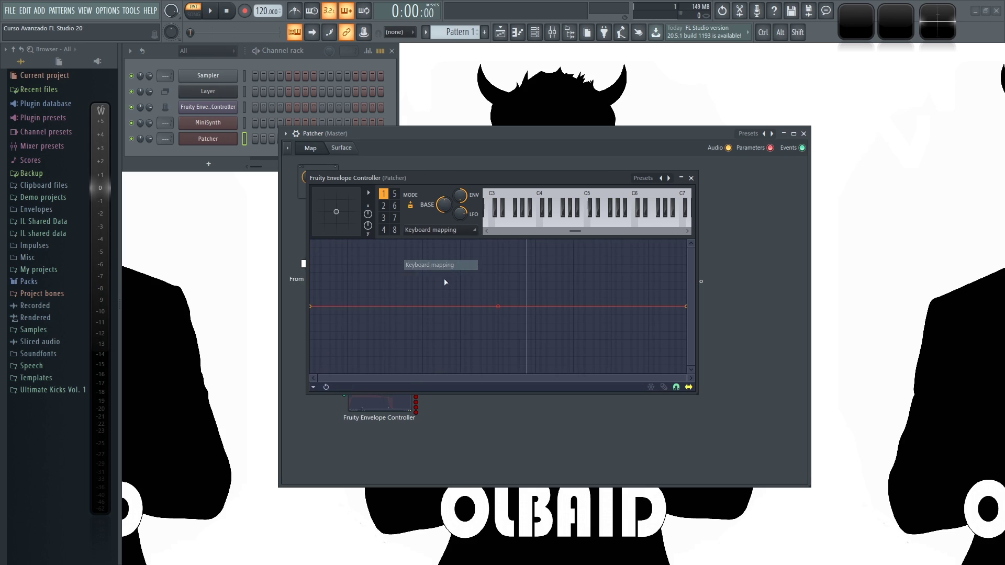
pyautogui.moveTo(313, 309); pyautogui.dragTo(310, 256)
pyautogui.moveTo(688, 308); pyautogui.dragTo(686, 348)
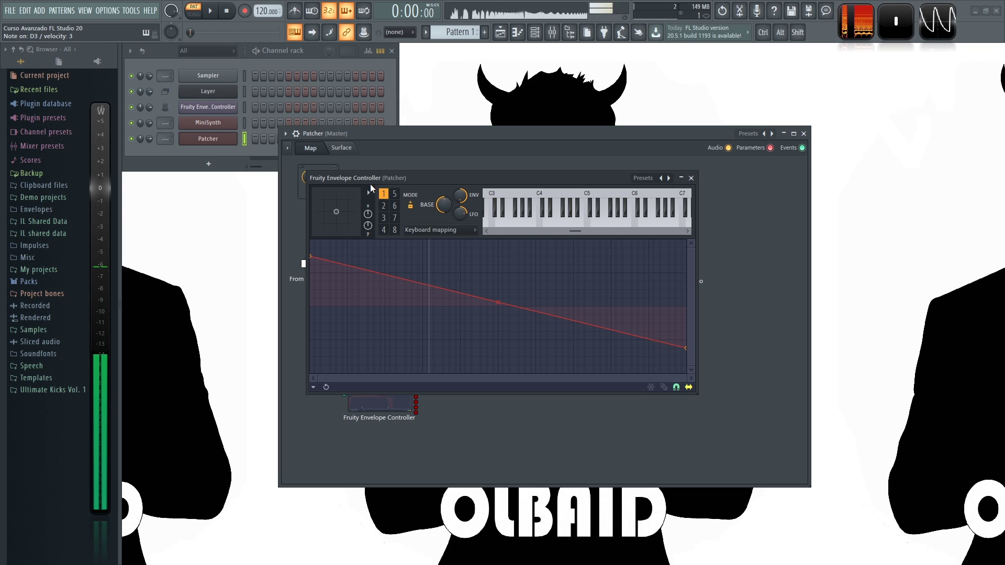
pyautogui.moveTo(311, 256); pyautogui.dragTo(317, 219)
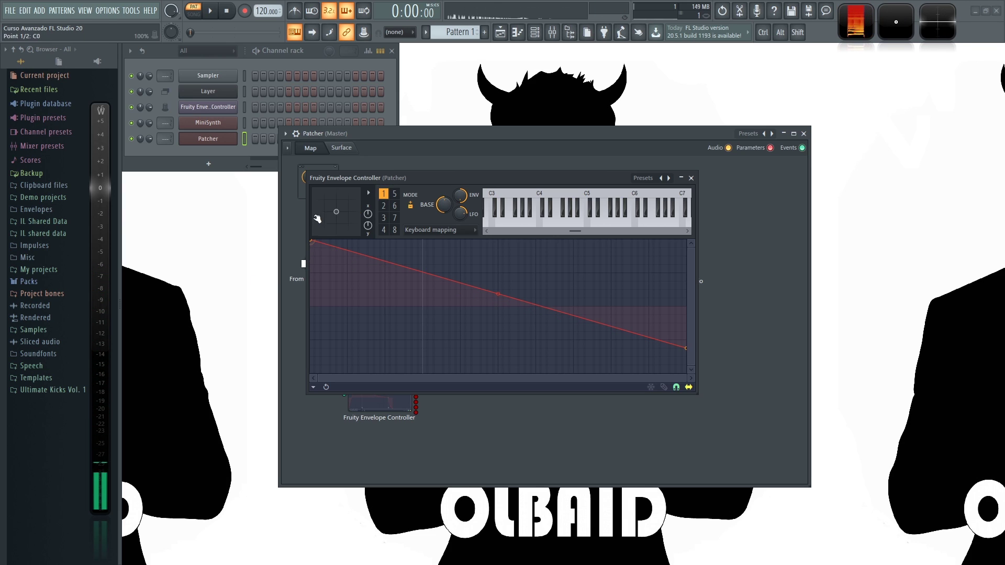
# Add two points to articulator 1's keyboard mapping so low notes hold the maximum level and the middle range drops steeply to the minimum
pyautogui.rightClick(427, 241)
pyautogui.rightClick(513, 338)
pyautogui.moveTo(514, 338); pyautogui.dragTo(510, 410)
pyautogui.moveTo(474, 258); pyautogui.dragTo(478, 278)
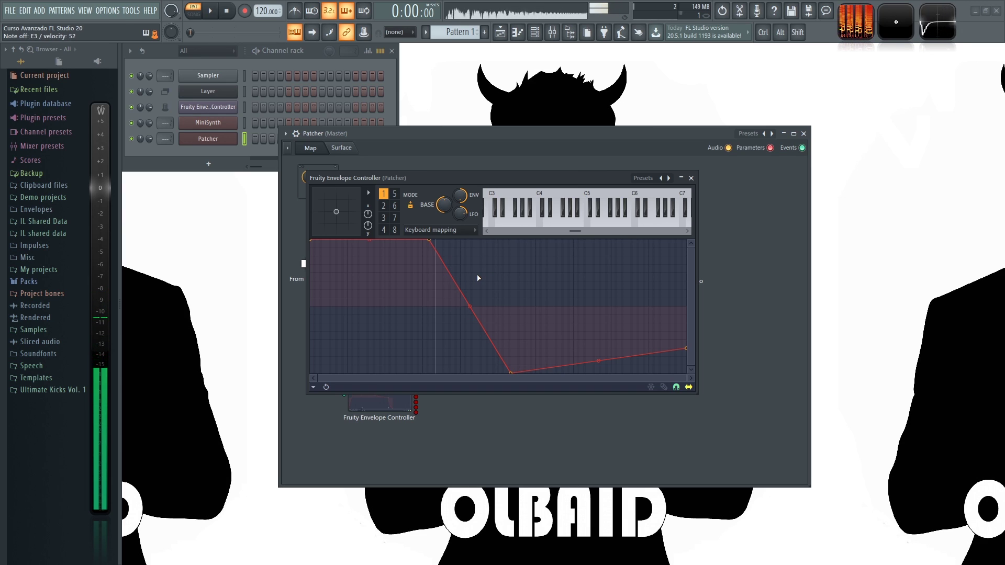
# Close the envelope controller and watch MiniSynth's Decimator knob in Patcher while auditioning notes of different pitches
pyautogui.click(691, 178)
pyautogui.click(565, 254)
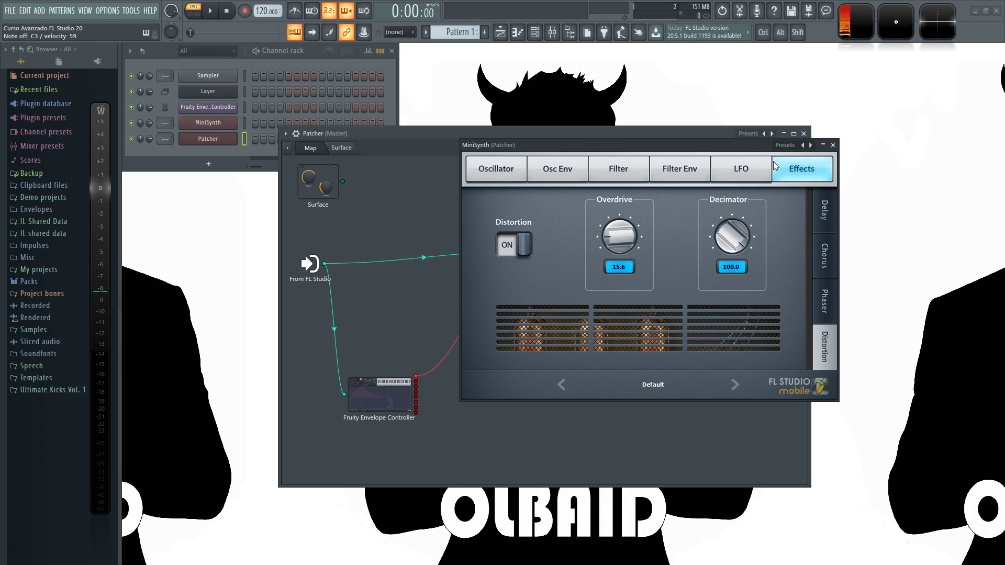
pyautogui.click(833, 145)
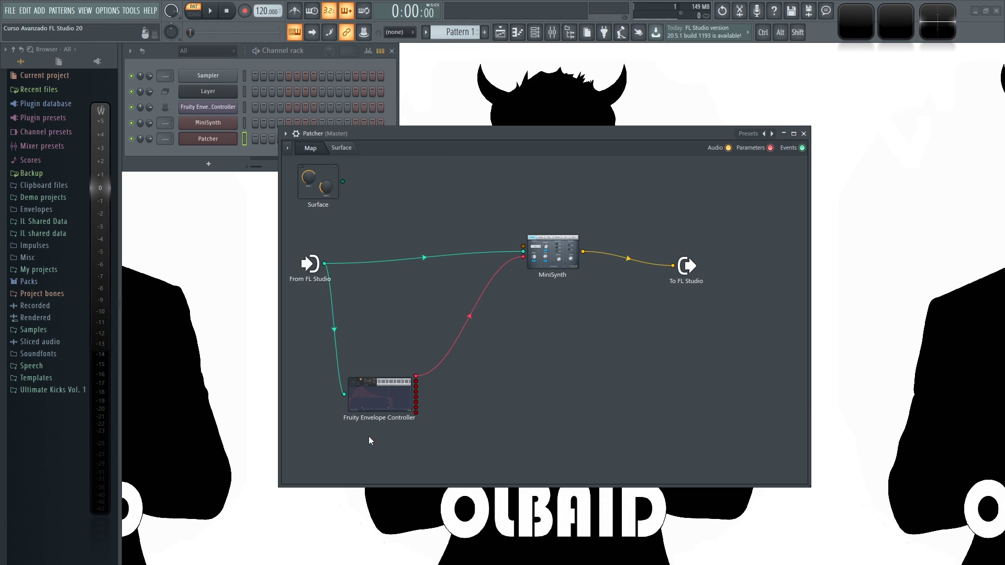
# Reopen Patcher's Fruity Envelope Controller, close the Patcher window and reposition the controller window below the channel rack
pyautogui.click(386, 397)
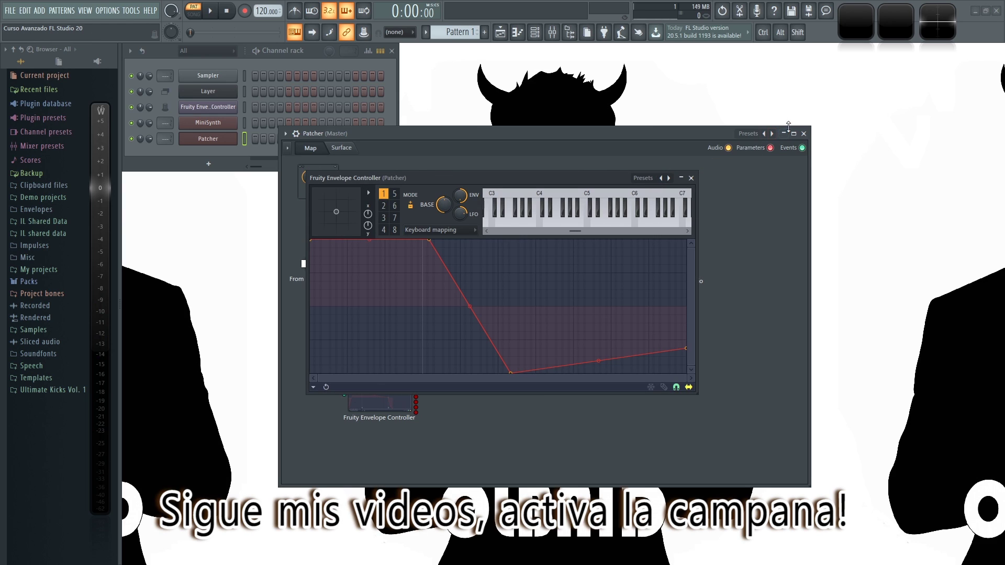
pyautogui.click(804, 134)
pyautogui.moveTo(435, 180); pyautogui.dragTo(381, 222)
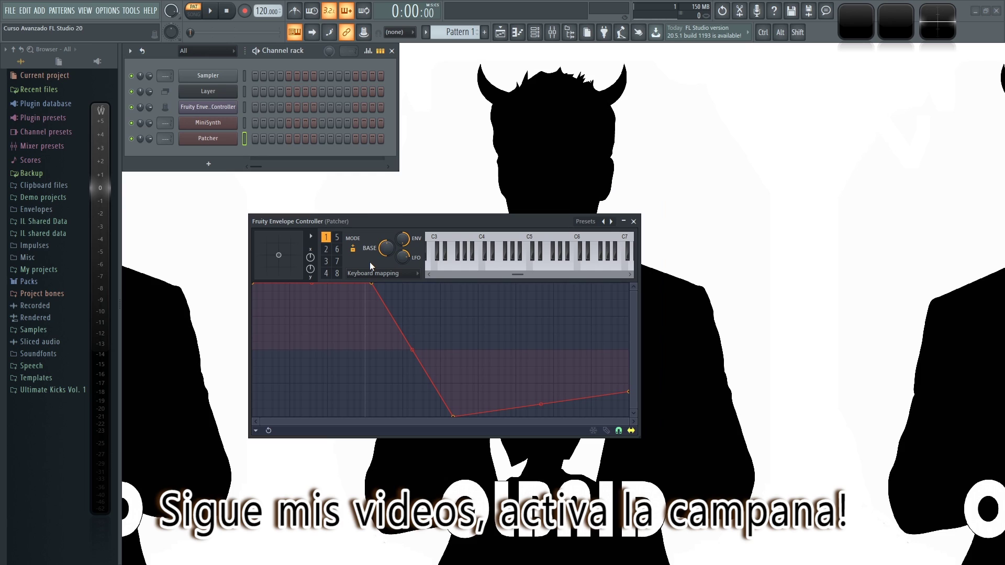
# Look through the envelope controller's other articulators and return to articulator 1
pyautogui.click(327, 249)
pyautogui.click(326, 261)
pyautogui.click(326, 273)
pyautogui.click(337, 273)
pyautogui.click(337, 249)
pyautogui.click(337, 237)
pyautogui.click(327, 238)
pyautogui.click(326, 273)
pyautogui.click(327, 238)
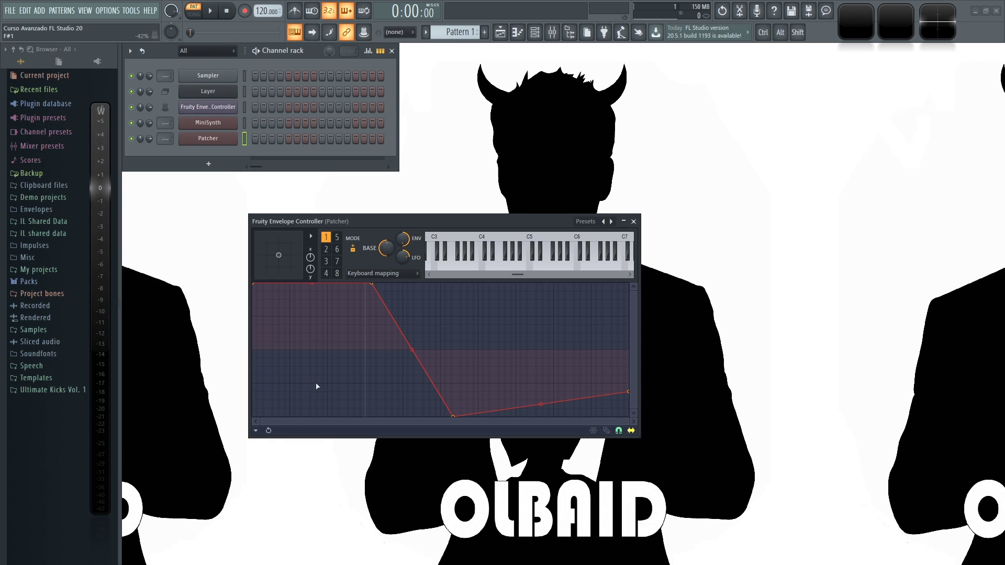
# Add a 25% point near C#7 to the keyboard mapping, set its segment to Wave mode and reduce the number of wave cycles
pyautogui.rightClick(482, 318)
pyautogui.moveTo(483, 317); pyautogui.dragTo(522, 334)
pyautogui.moveTo(487, 375); pyautogui.dragTo(488, 345)
pyautogui.rightClick(523, 333)
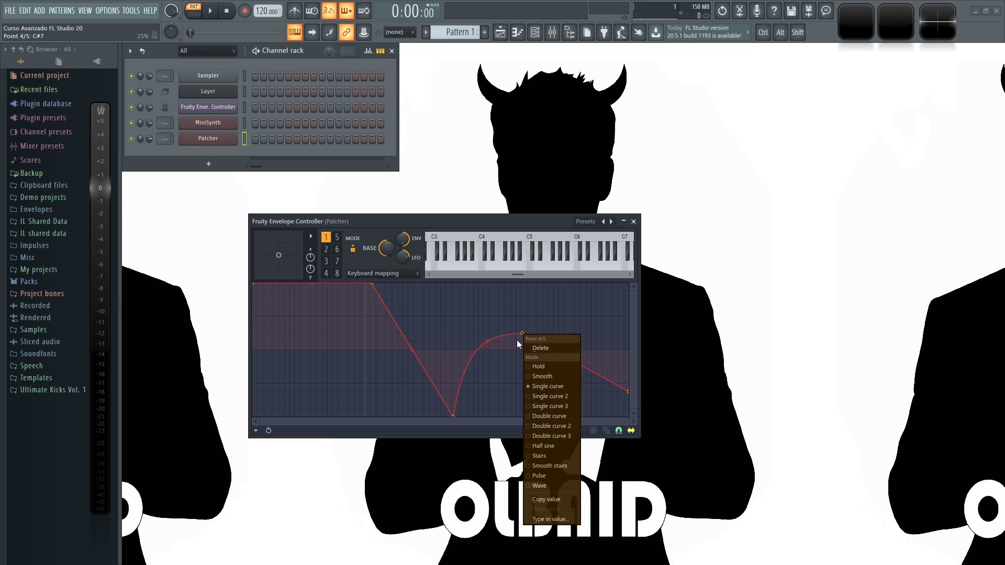
pyautogui.click(550, 478)
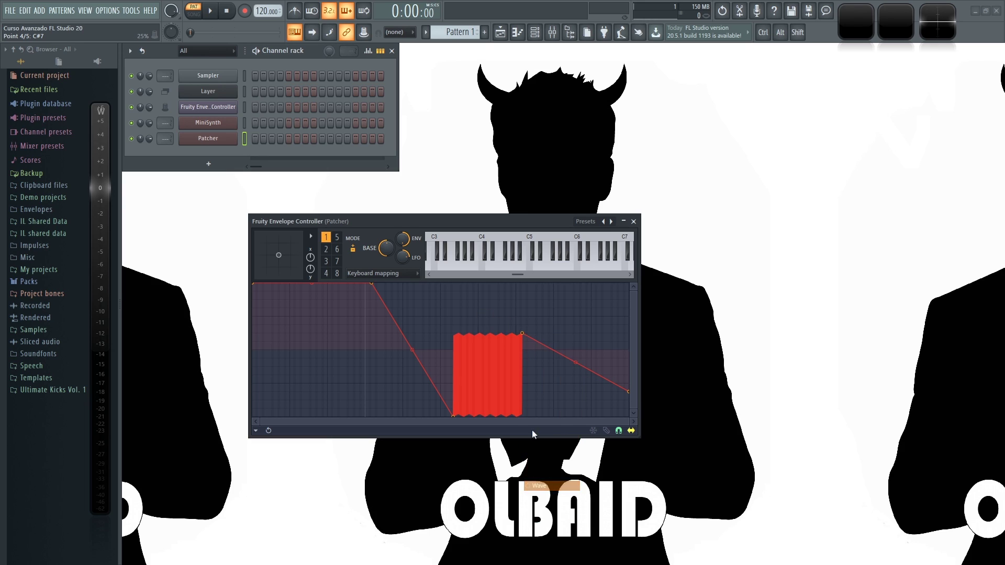
pyautogui.moveTo(487, 375)
pyautogui.mouseDown()
pyautogui.moveTo(487, 397)
pyautogui.moveTo(487, 356)
pyautogui.moveTo(486, 375)
pyautogui.mouseUp()
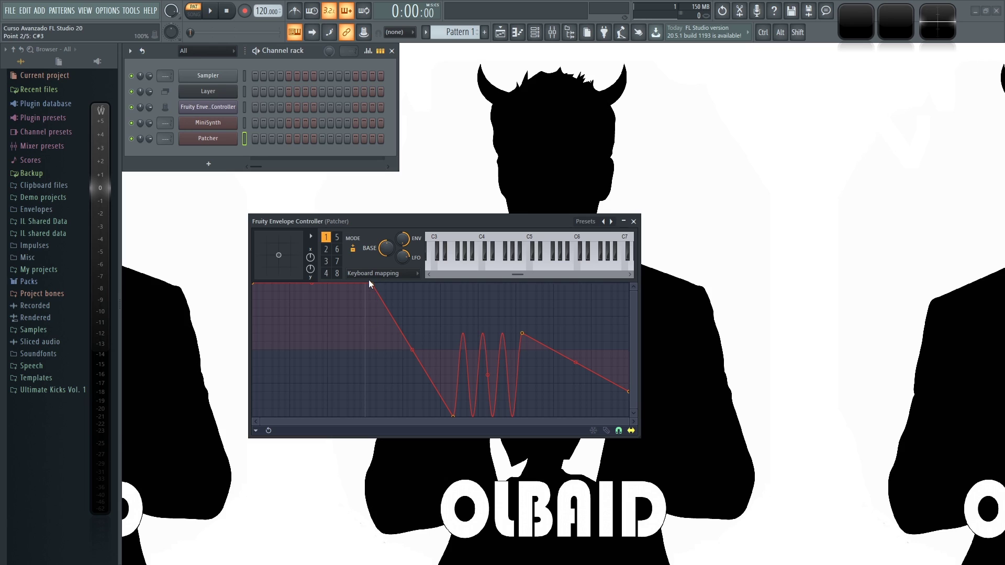
pyautogui.moveTo(374, 286); pyautogui.dragTo(311, 278)
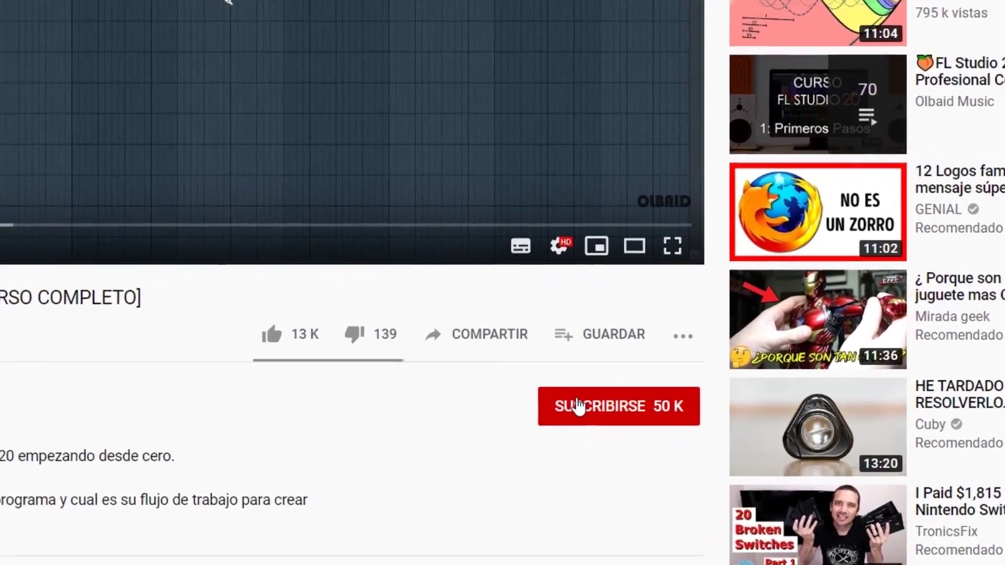
pyautogui.click(630, 433)
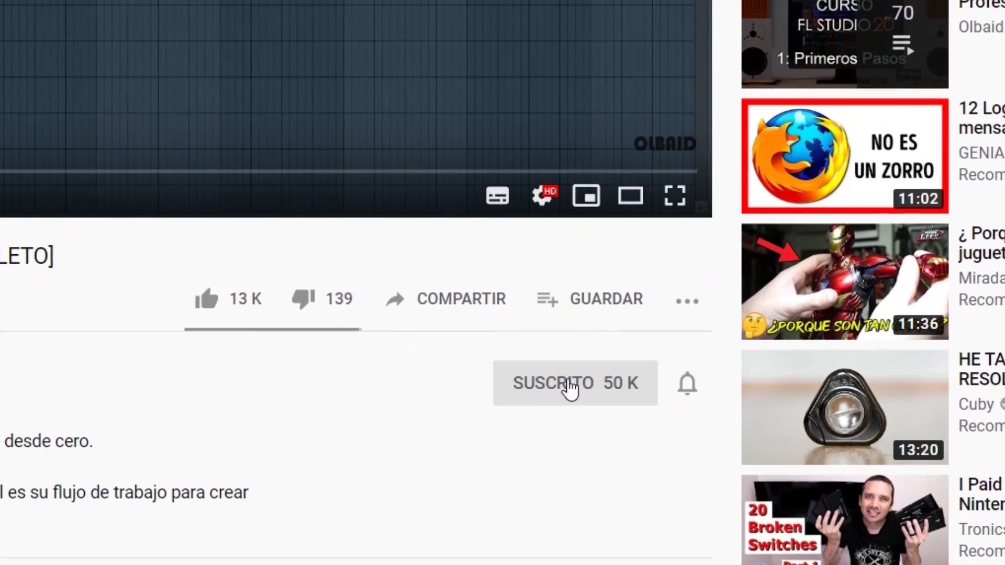
pyautogui.click(687, 385)
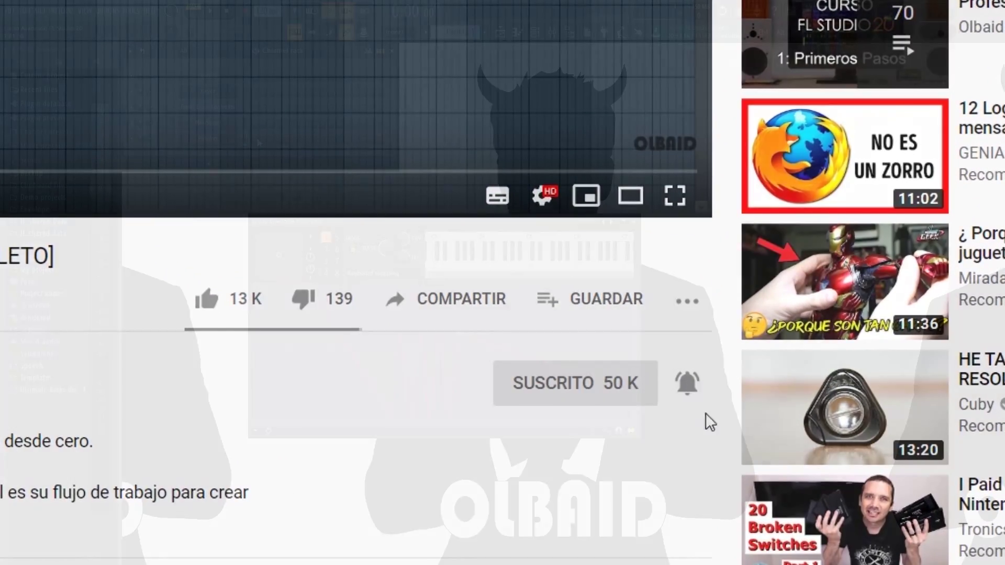